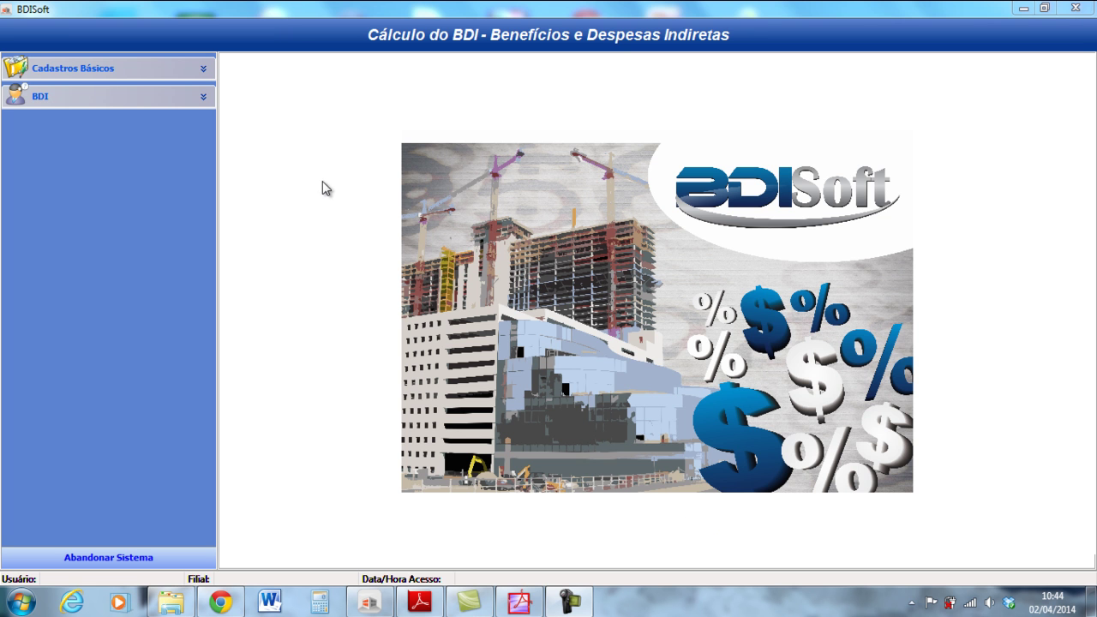
Step: Look up the full list of registered service types in the Tipo de Serviço basic records
{"action": "left_click", "coordinate": [202, 69]}
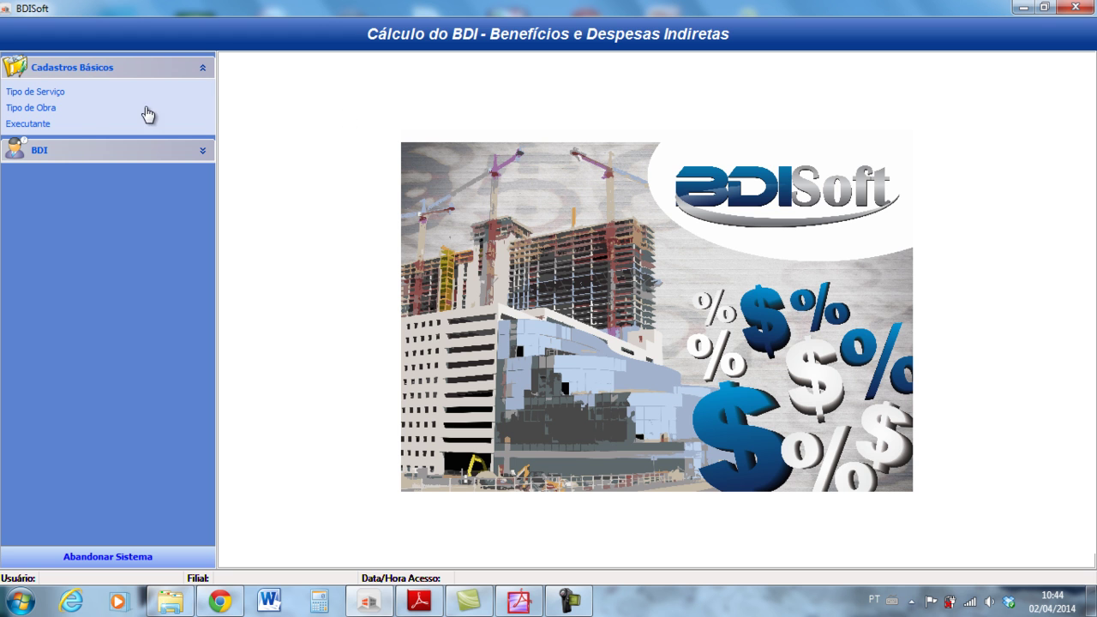
{"action": "left_click", "coordinate": [38, 92]}
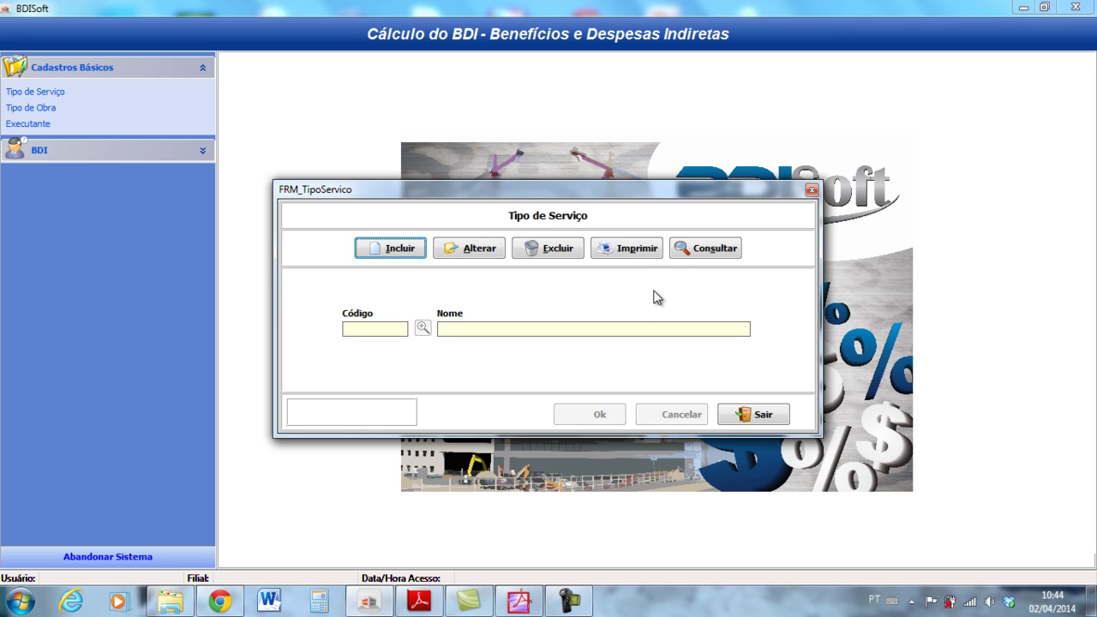
{"action": "left_click", "coordinate": [708, 251]}
{"action": "left_click", "coordinate": [423, 329]}
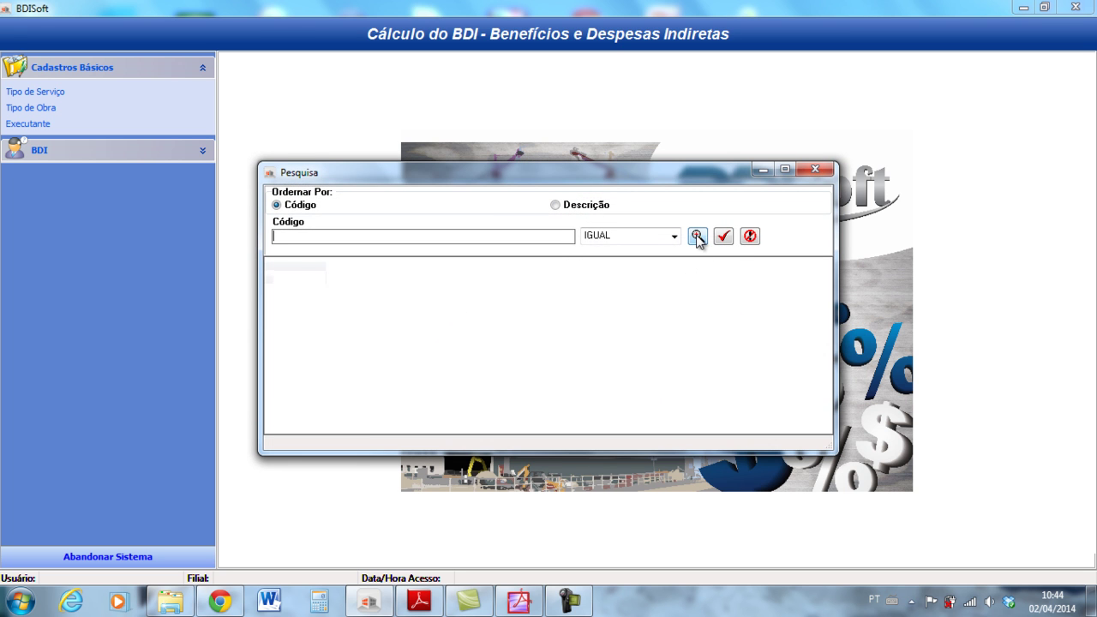
{"action": "left_click", "coordinate": [697, 236]}
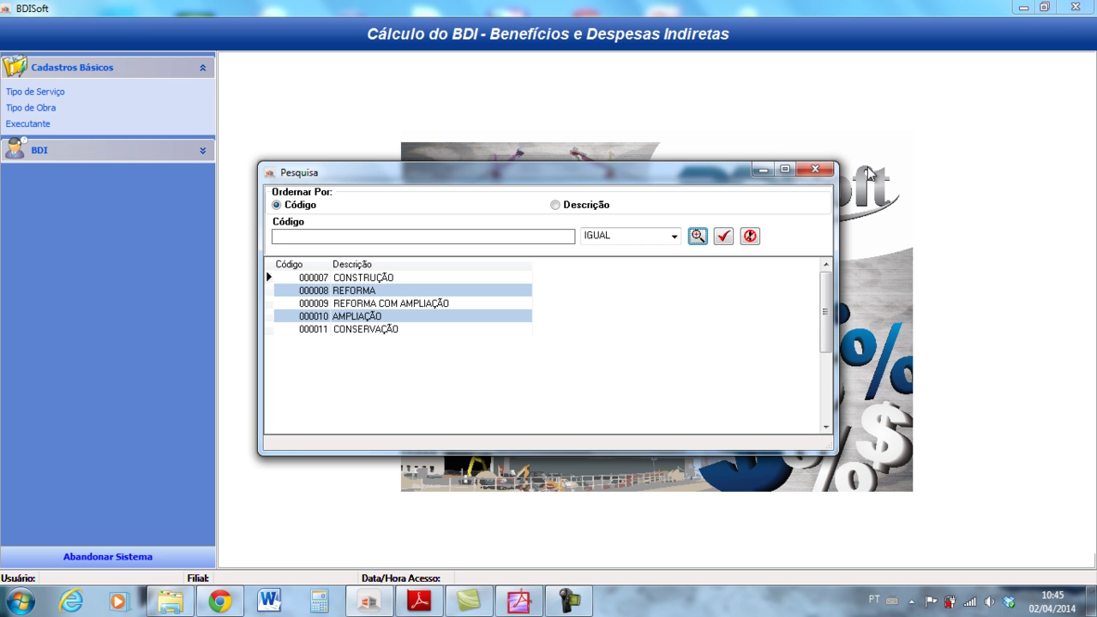
{"action": "left_click", "coordinate": [815, 169]}
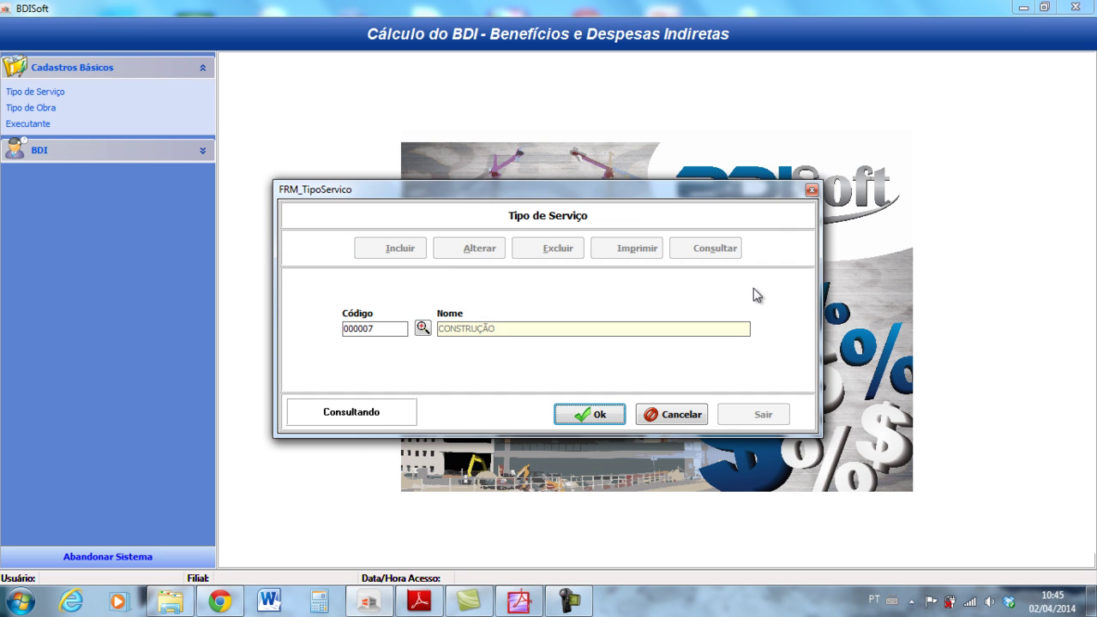
{"action": "left_click", "coordinate": [679, 414]}
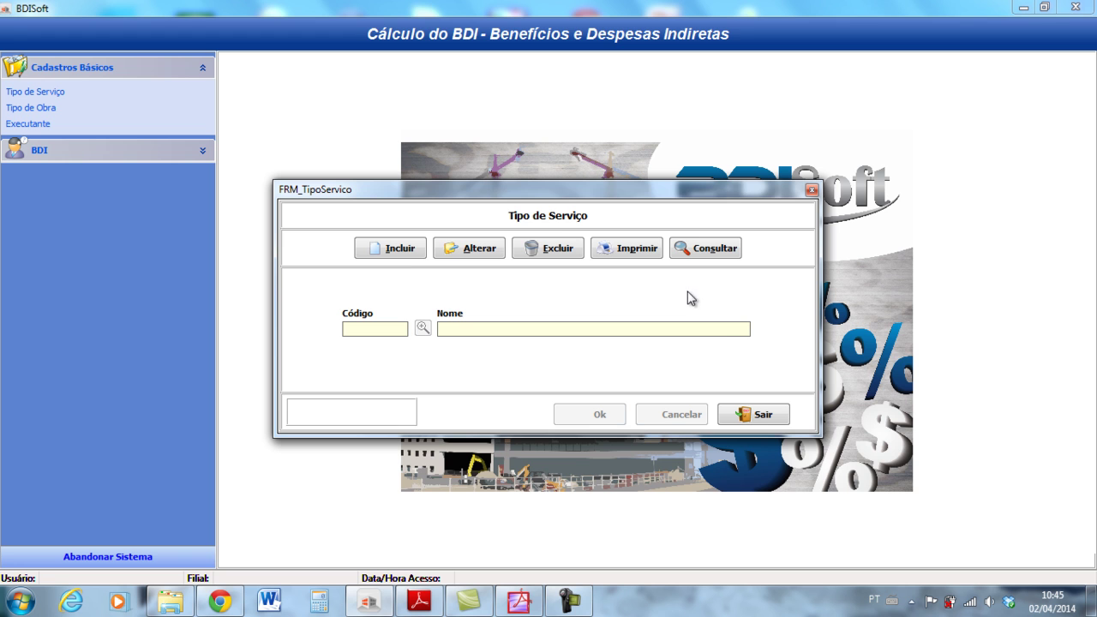
Step: Add a new service type named MANUTENÇÃO and leave inclusion mode
{"action": "left_click", "coordinate": [393, 256]}
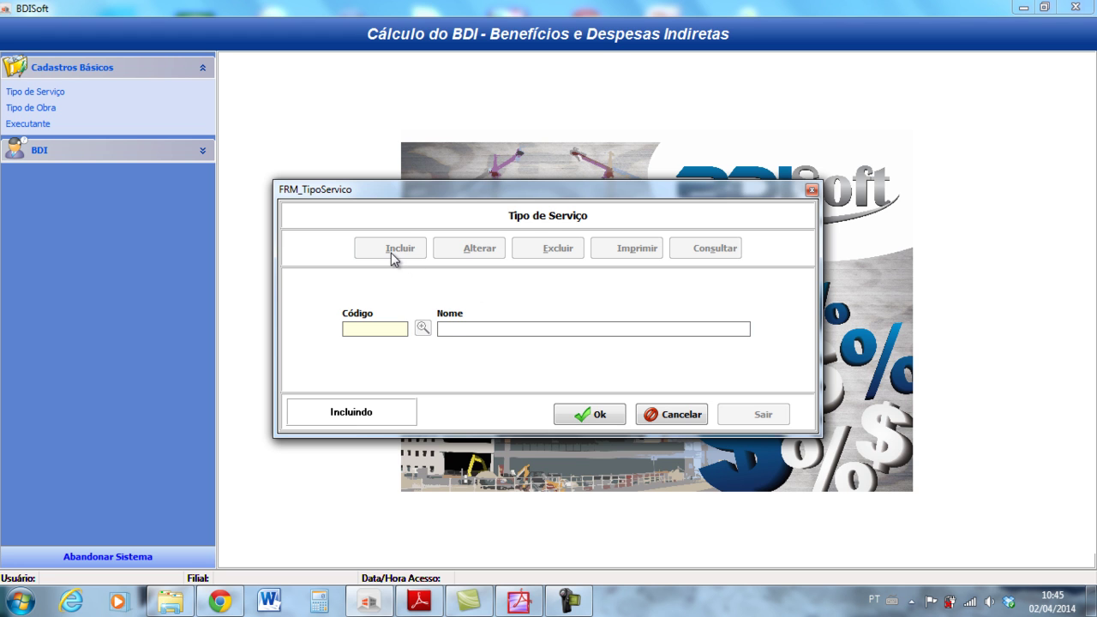
{"action": "type", "text": "MANUTENÇÃO"}
{"action": "left_click", "coordinate": [602, 418]}
{"action": "left_click", "coordinate": [696, 417]}
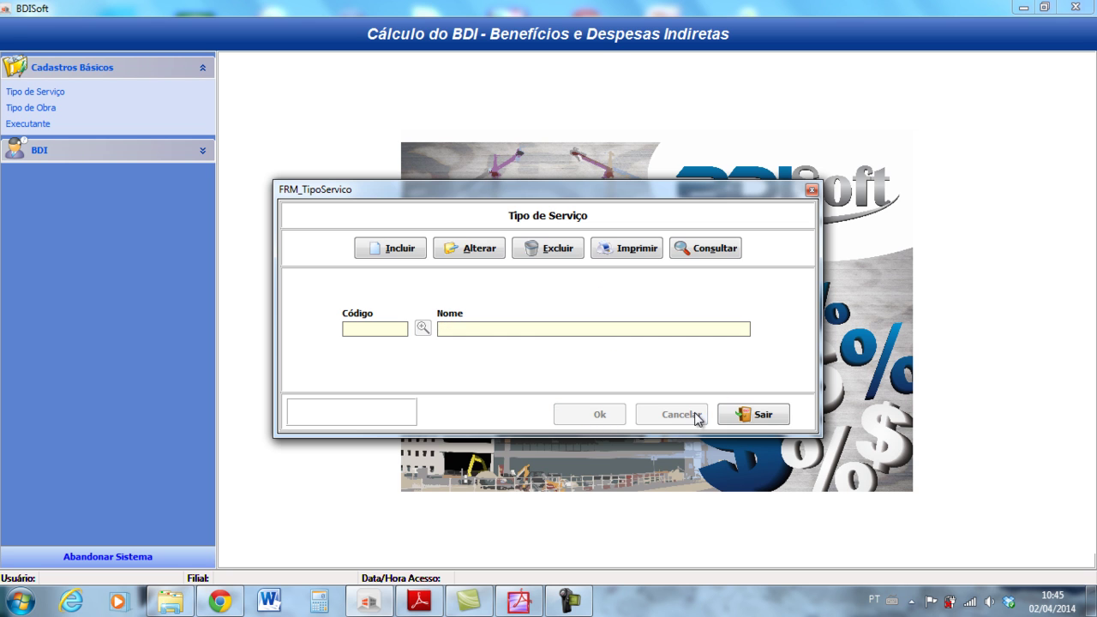
Step: Check the list of registered service types for MANUTENÇÃO and close the service type form
{"action": "left_click", "coordinate": [713, 255]}
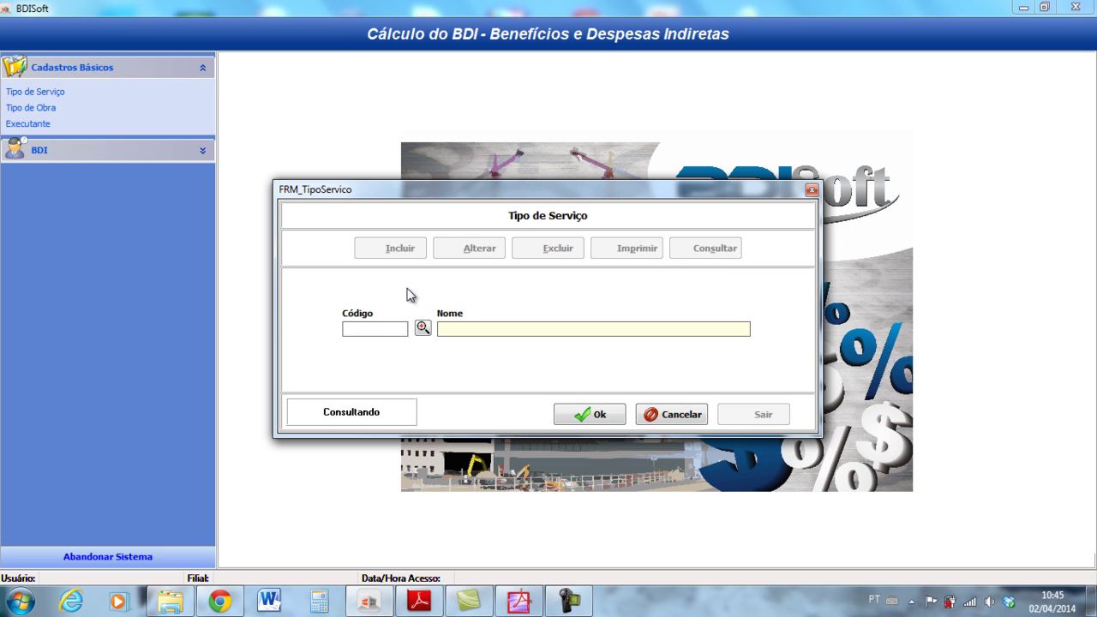
{"action": "left_click", "coordinate": [422, 327]}
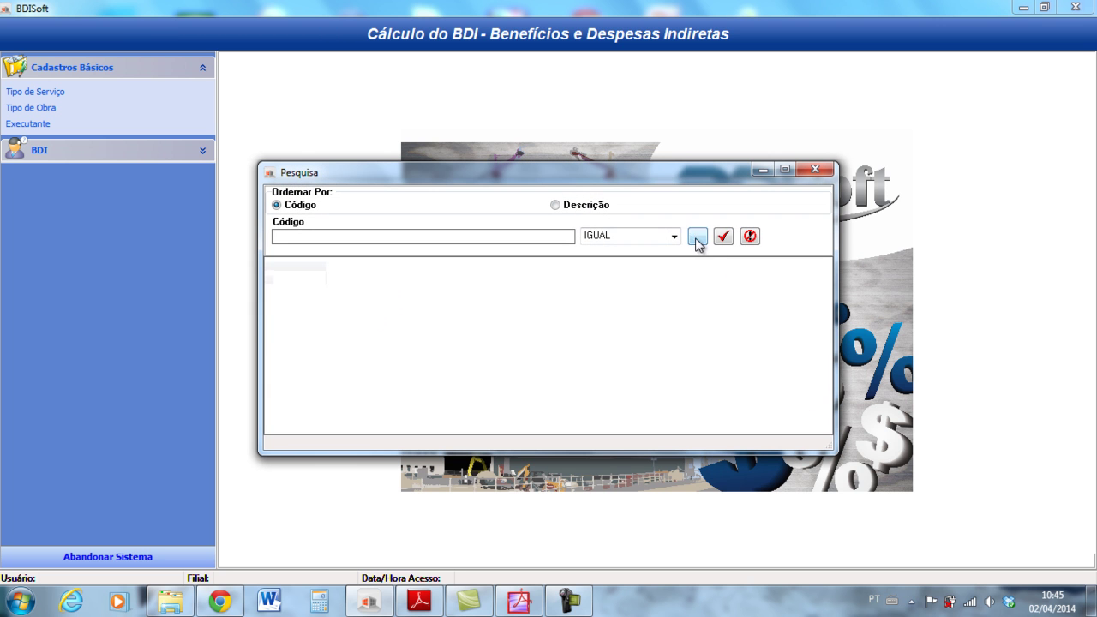
{"action": "left_click", "coordinate": [697, 240]}
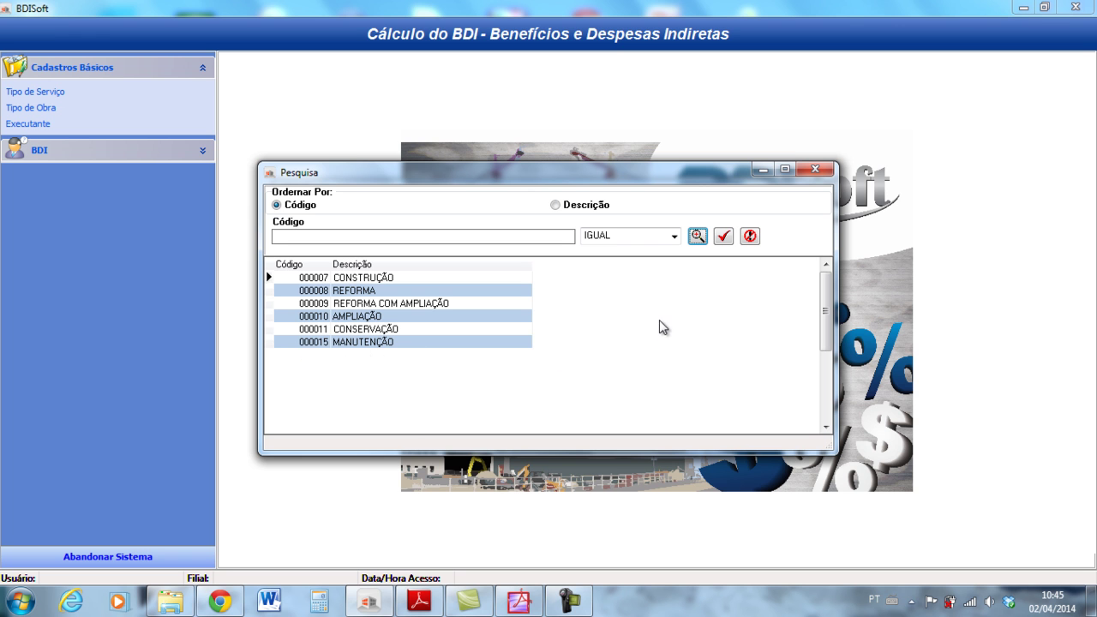
{"action": "left_click", "coordinate": [819, 173]}
{"action": "left_click", "coordinate": [676, 415]}
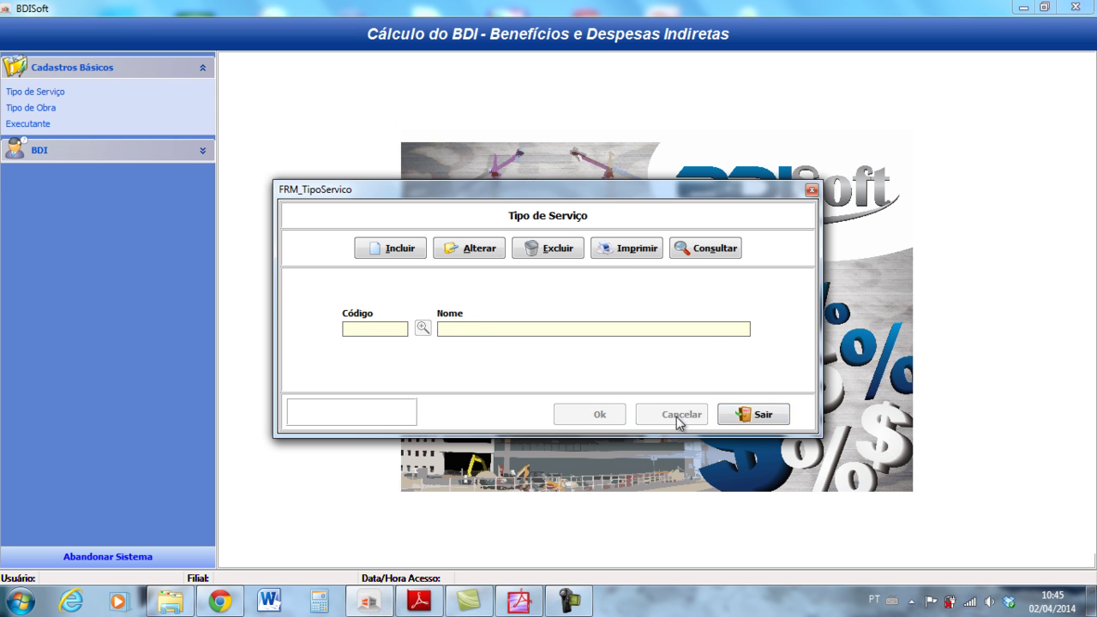
{"action": "left_click", "coordinate": [762, 415]}
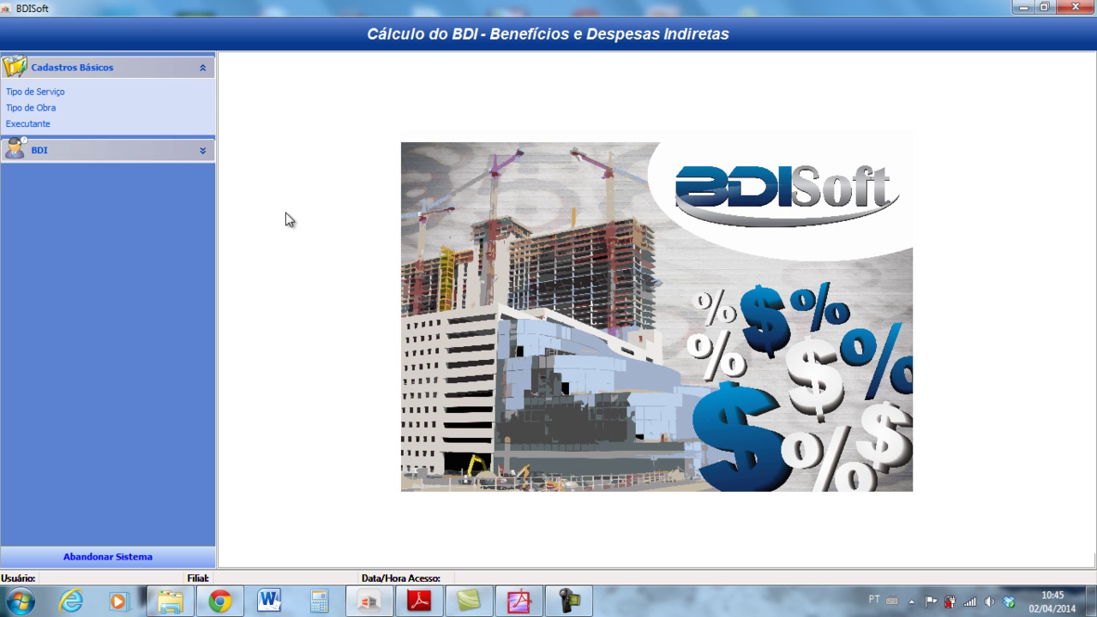
Step: Look up the full list of registered work types in the Tipo de Obra basic records
{"action": "left_click", "coordinate": [35, 108]}
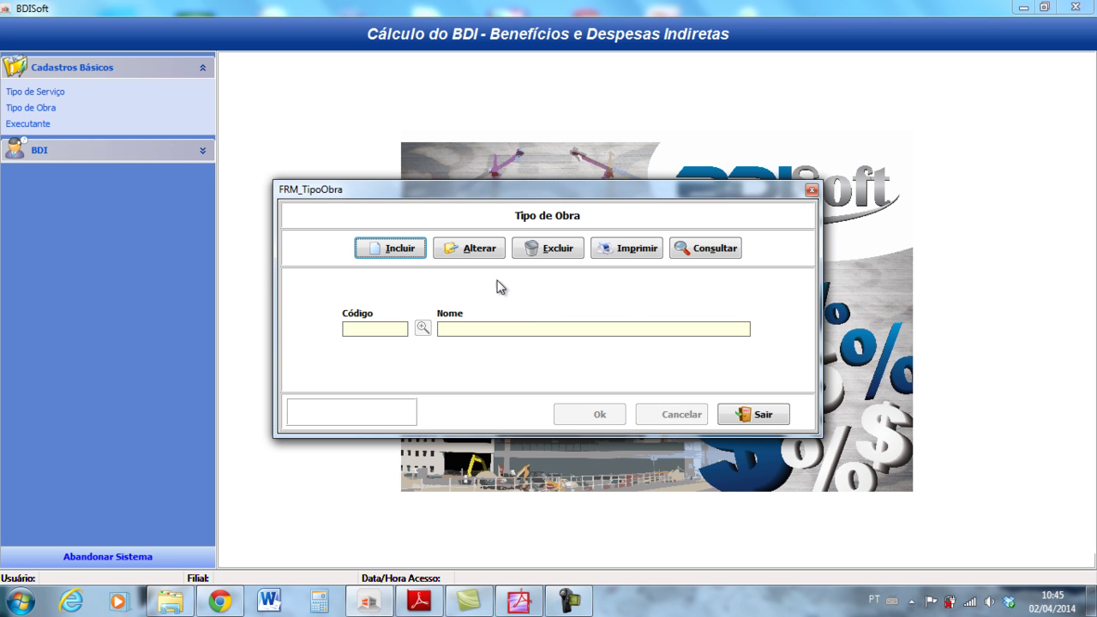
{"action": "left_click", "coordinate": [712, 252]}
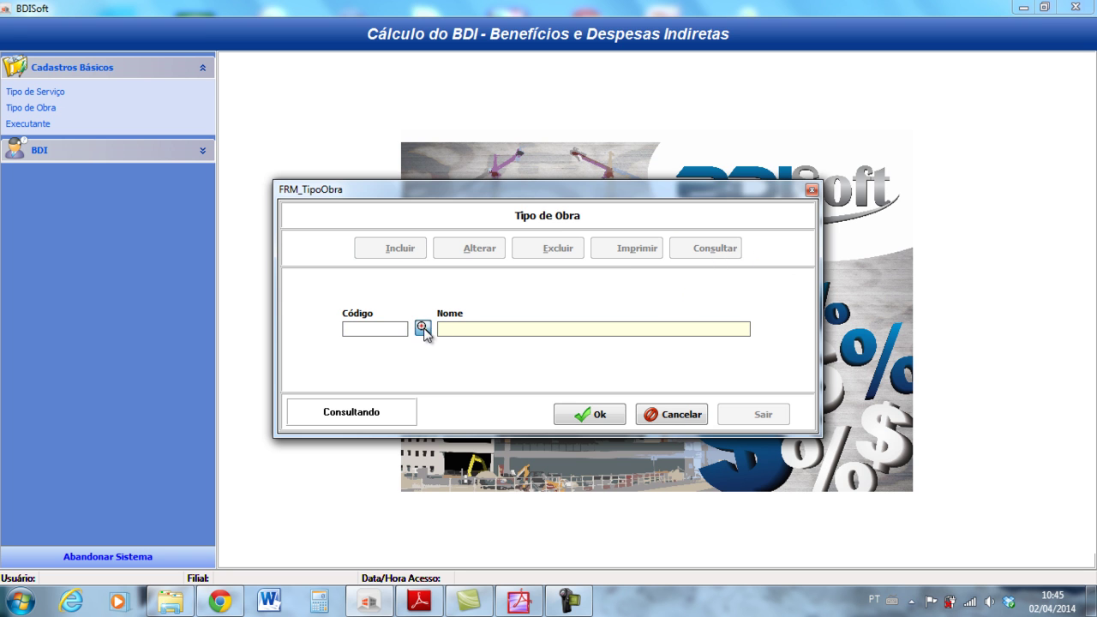
{"action": "left_click", "coordinate": [422, 326]}
{"action": "left_click", "coordinate": [698, 237]}
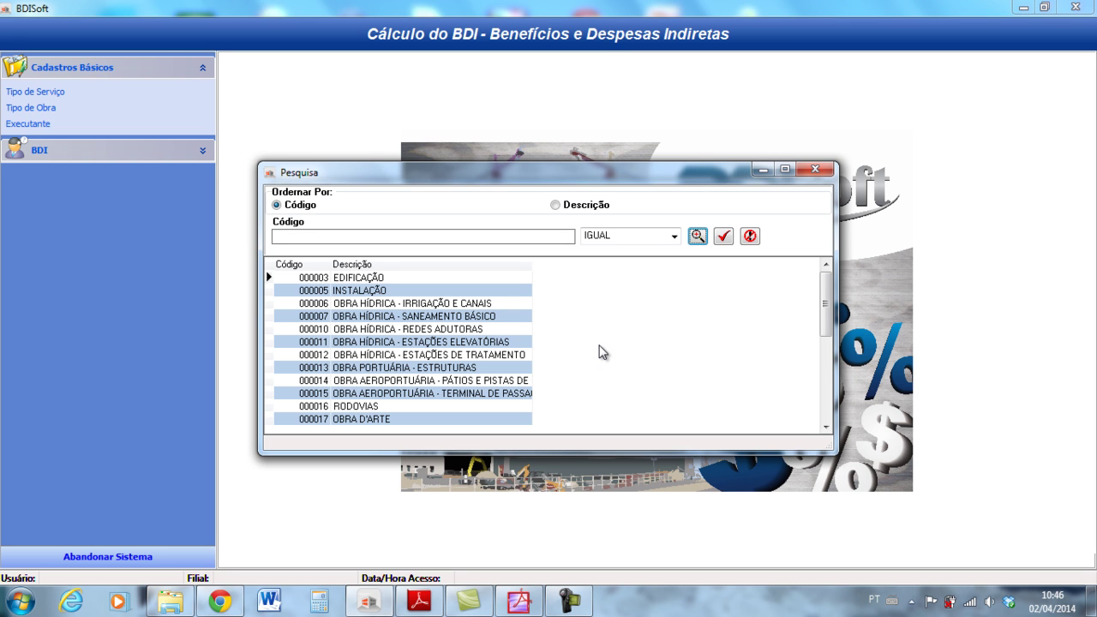
{"action": "left_click", "coordinate": [814, 171]}
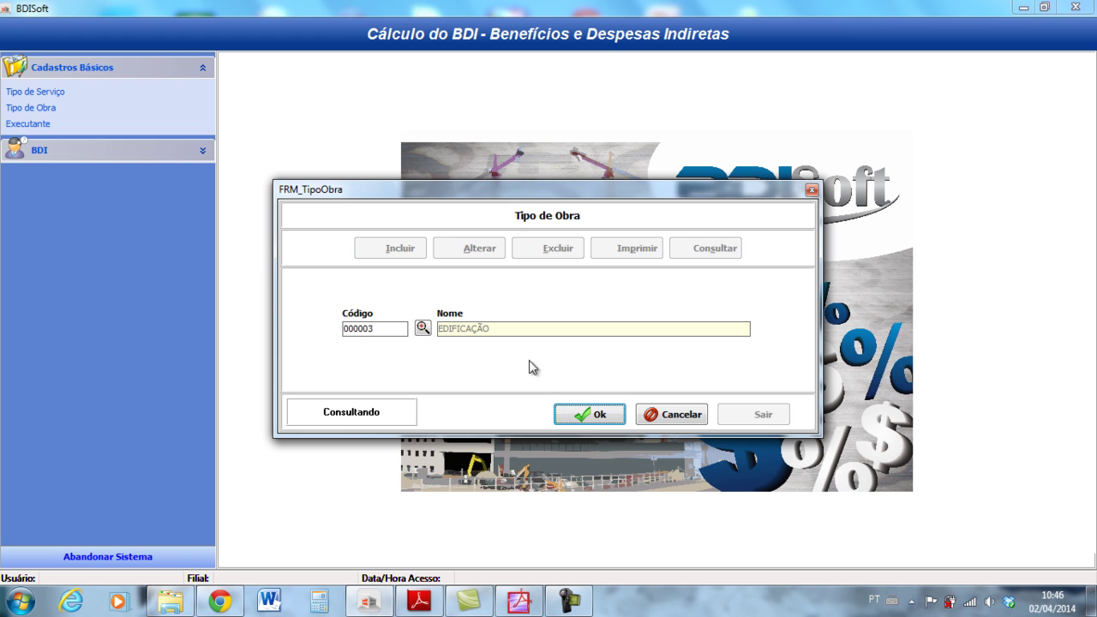
{"action": "left_click", "coordinate": [658, 409]}
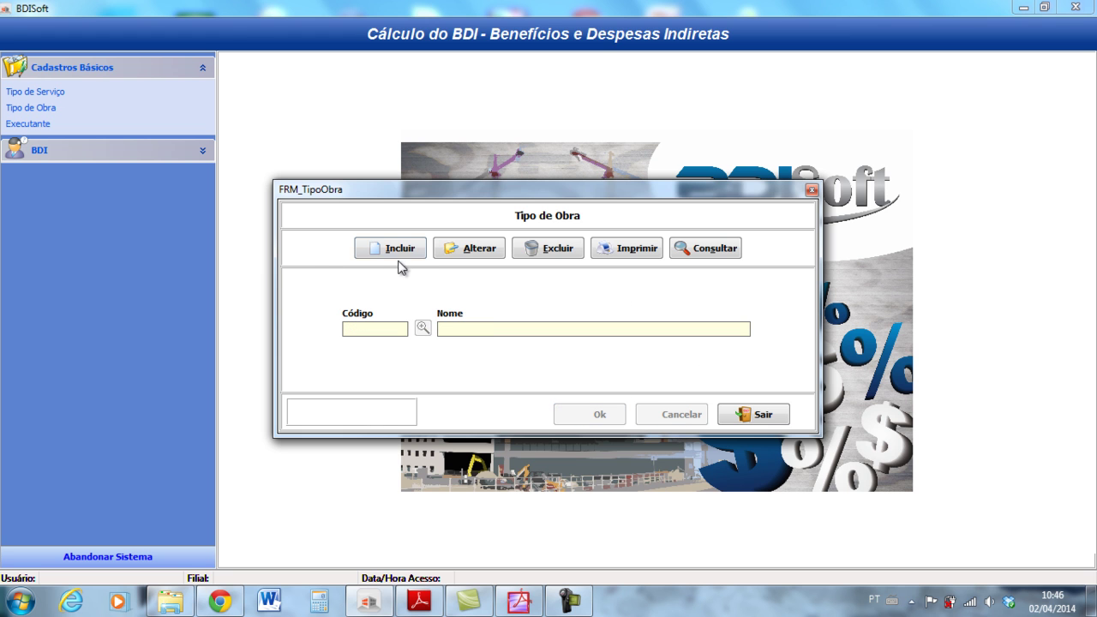
{"action": "left_click", "coordinate": [403, 256]}
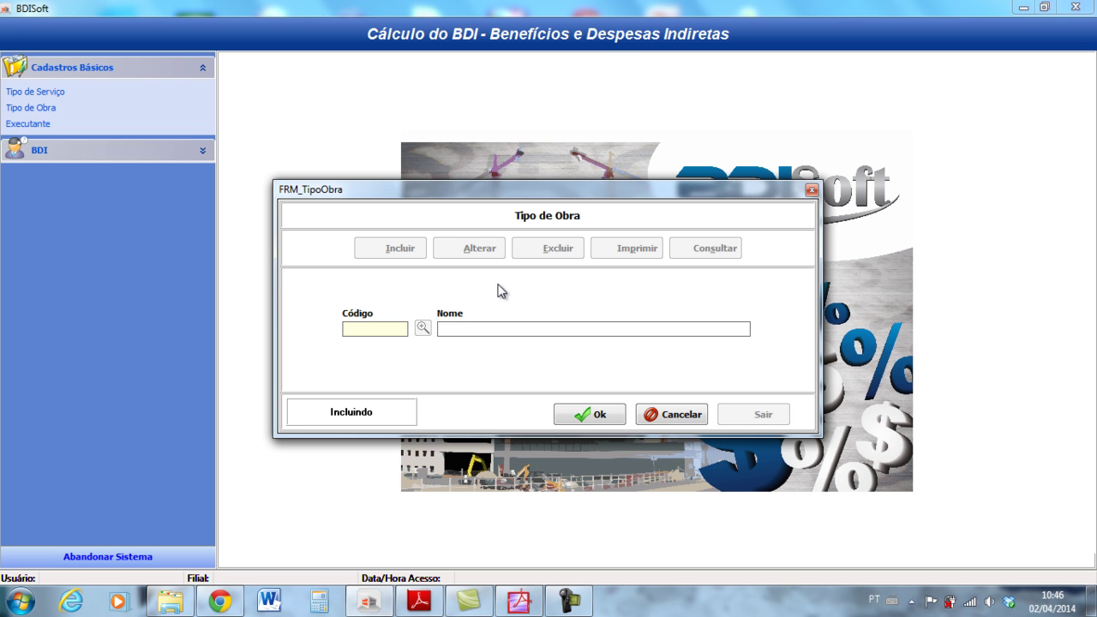
{"action": "left_click", "coordinate": [690, 415]}
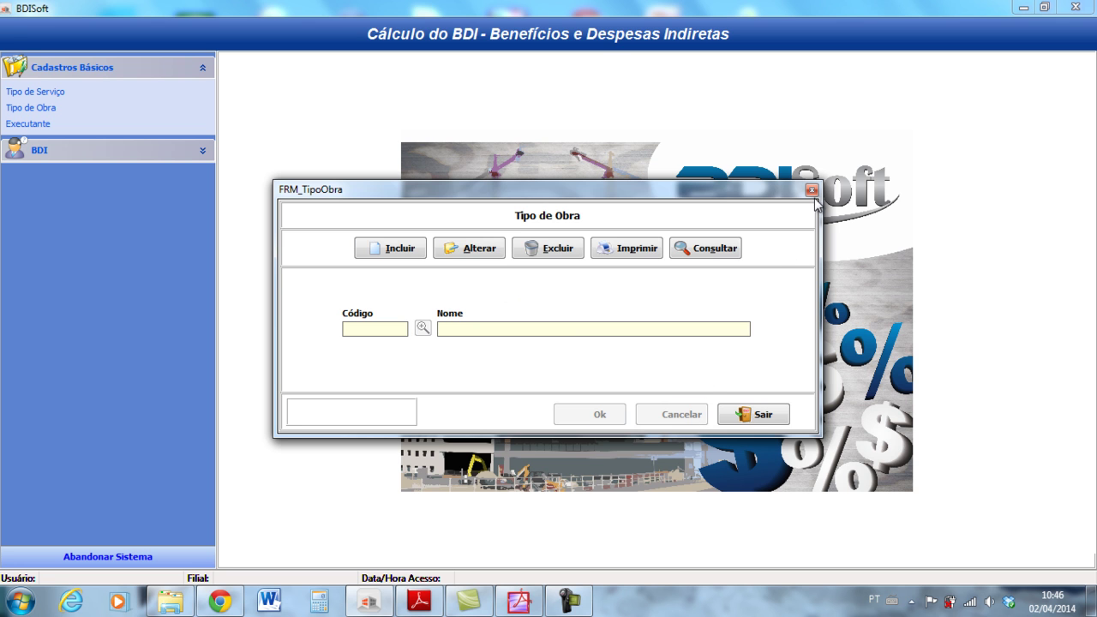
{"action": "left_click", "coordinate": [811, 189]}
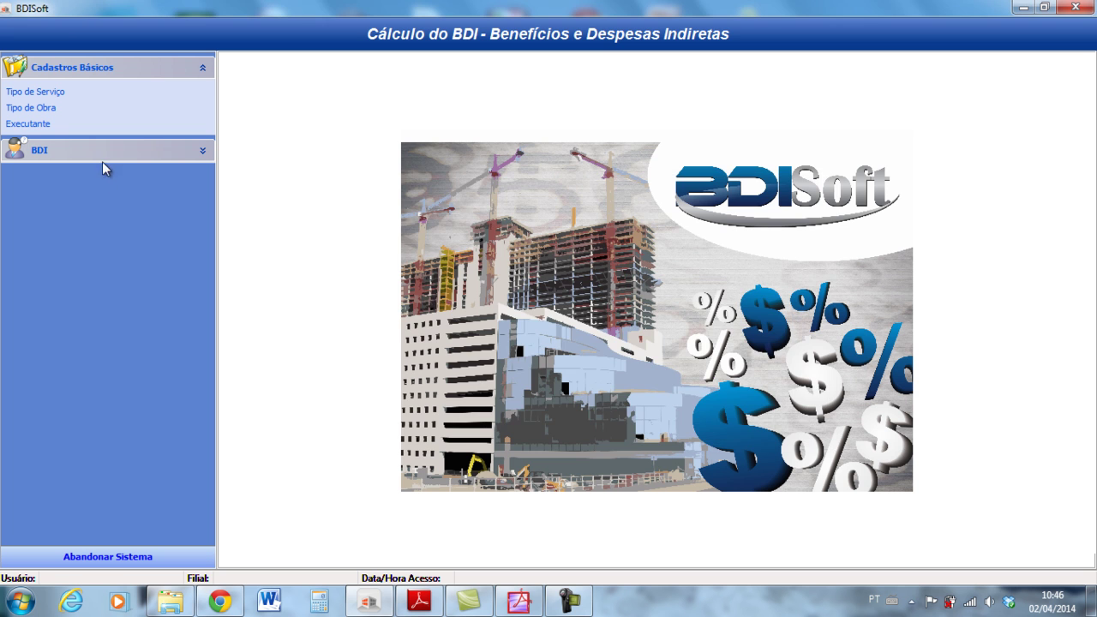
Step: Register a new executor named CONSTRUTORA TIPO in the Executante basic records
{"action": "left_click", "coordinate": [40, 129]}
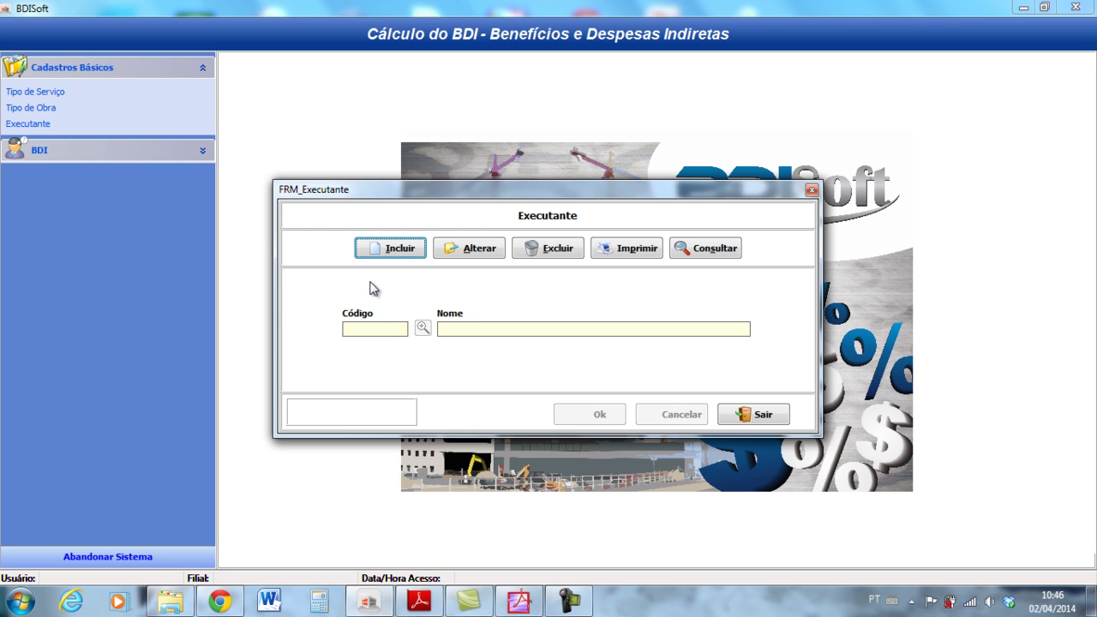
{"action": "left_click", "coordinate": [403, 252]}
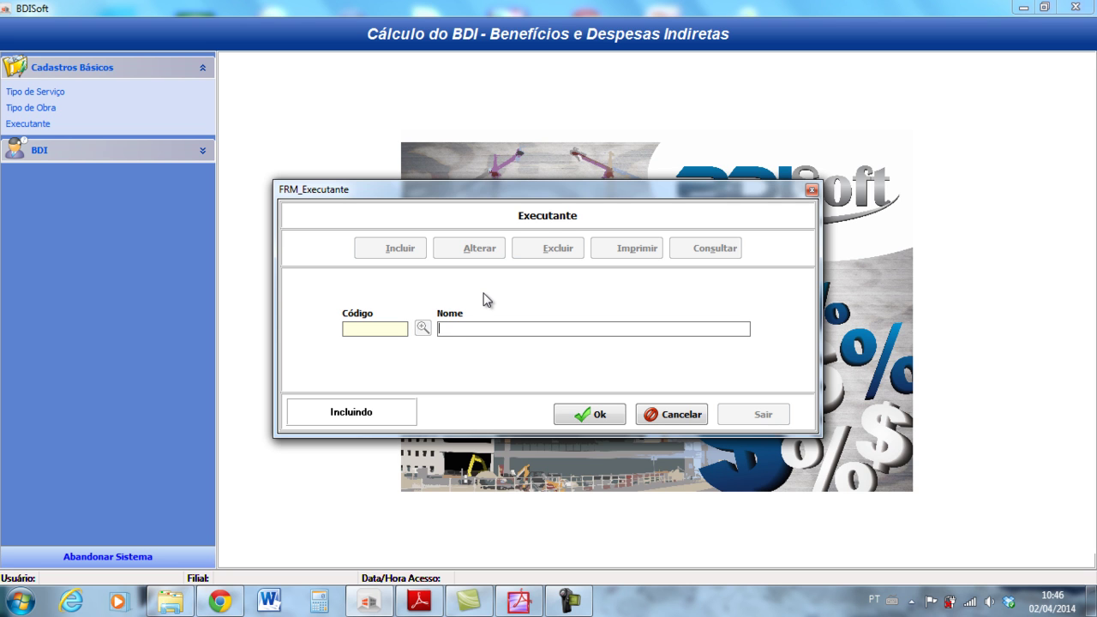
{"action": "type", "text": "CONSTRUTORA TIPO"}
{"action": "left_click", "coordinate": [596, 416]}
{"action": "left_click", "coordinate": [690, 413]}
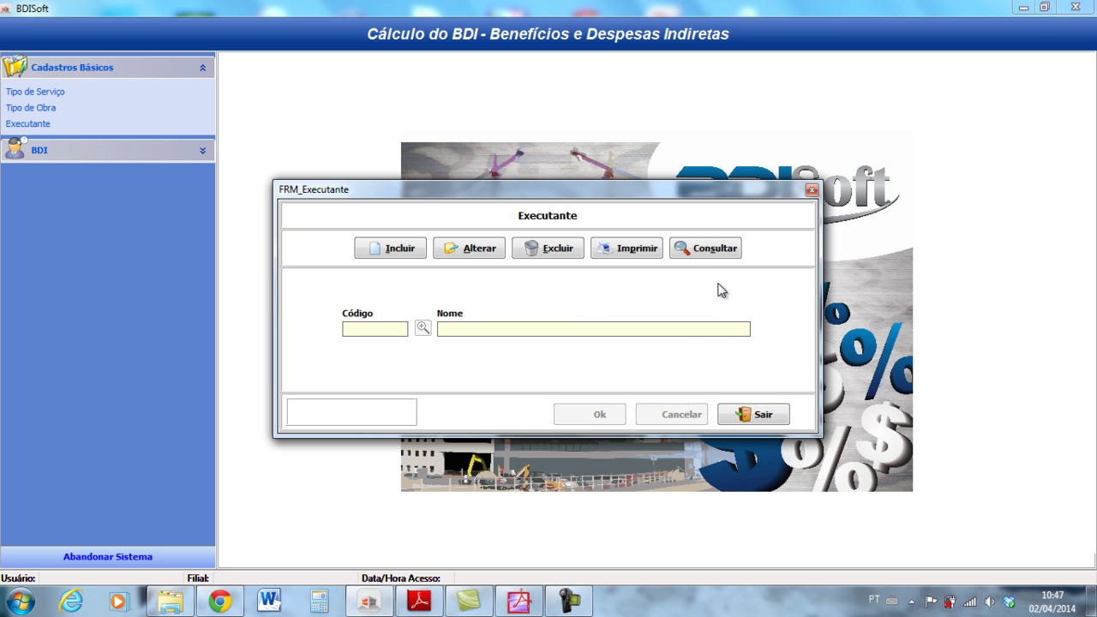
Step: Check the list of registered executors for CONSTRUTORA TIPO and close the executor form
{"action": "left_click", "coordinate": [722, 249]}
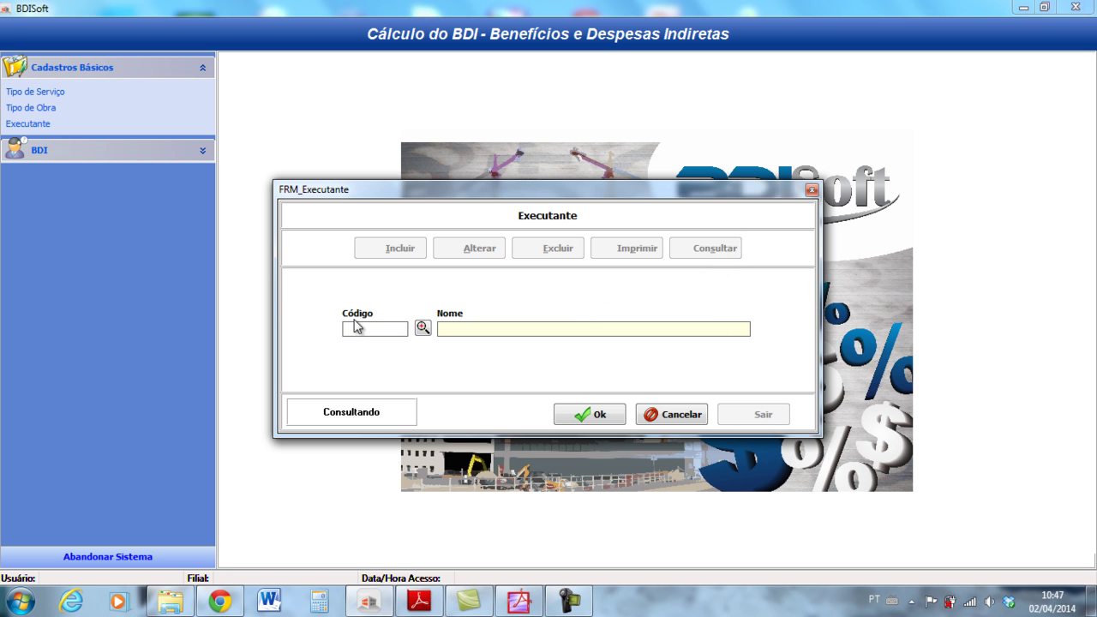
{"action": "left_click", "coordinate": [422, 328]}
{"action": "left_click", "coordinate": [698, 237]}
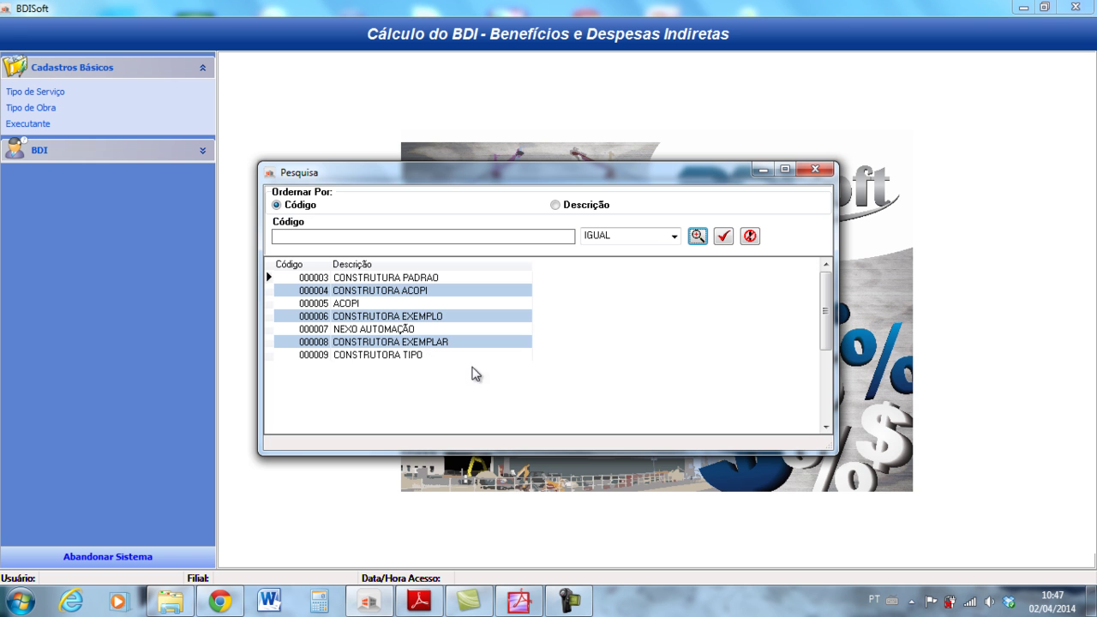
{"action": "left_click", "coordinate": [817, 169]}
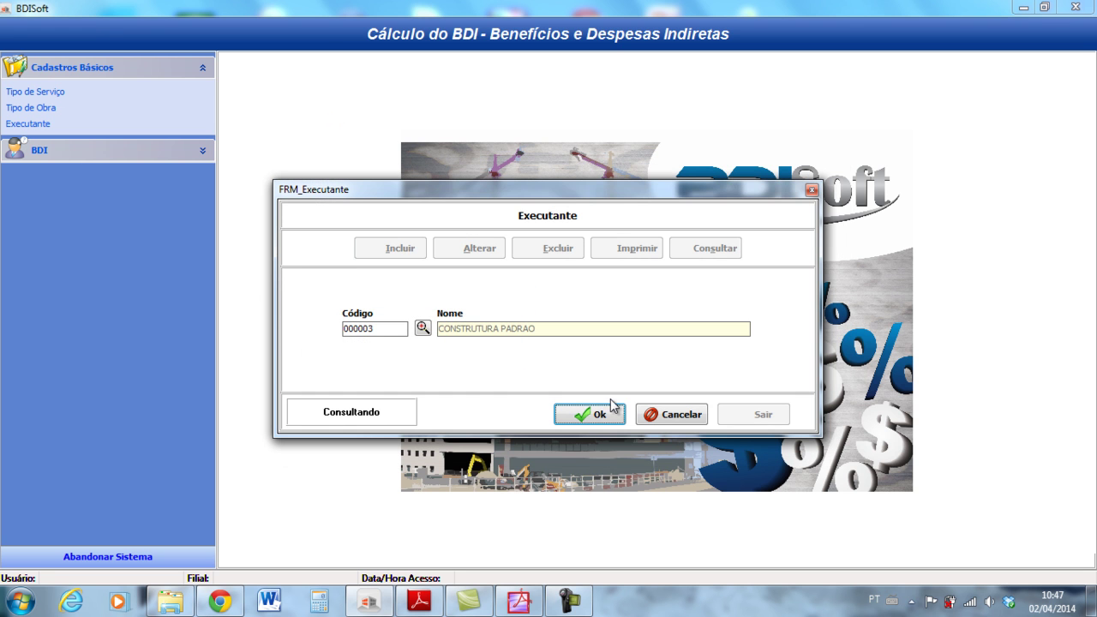
{"action": "left_click", "coordinate": [677, 416]}
{"action": "left_click", "coordinate": [765, 415]}
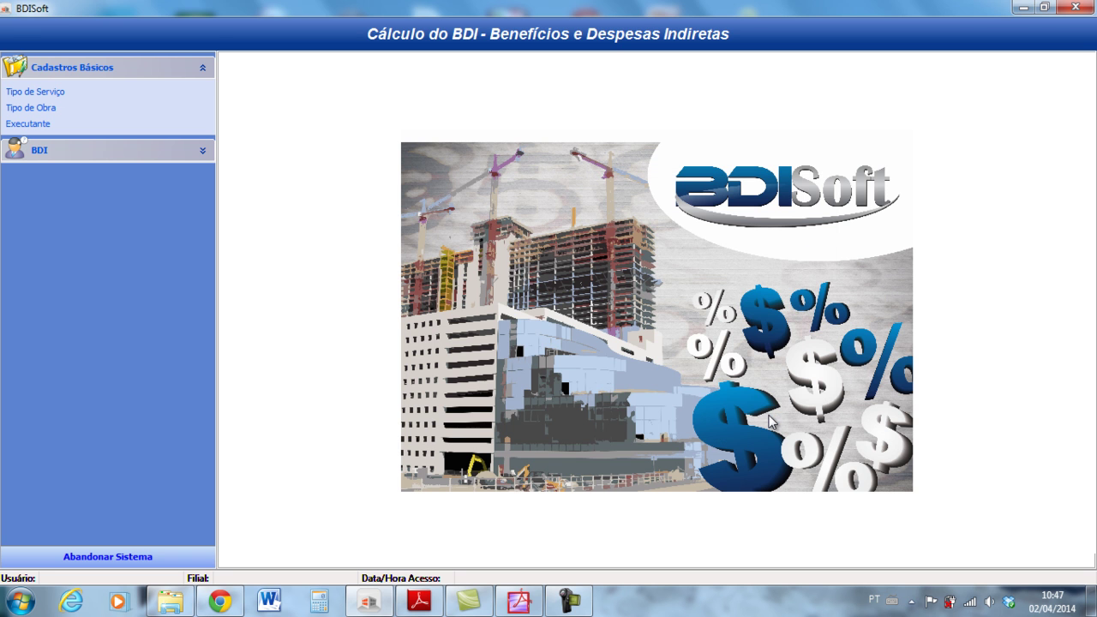
Step: Start a new work under Compor BDI with the description OBRA EXEMPLO ABRIL-2014 and a duration of 30 months
{"action": "left_click", "coordinate": [203, 69]}
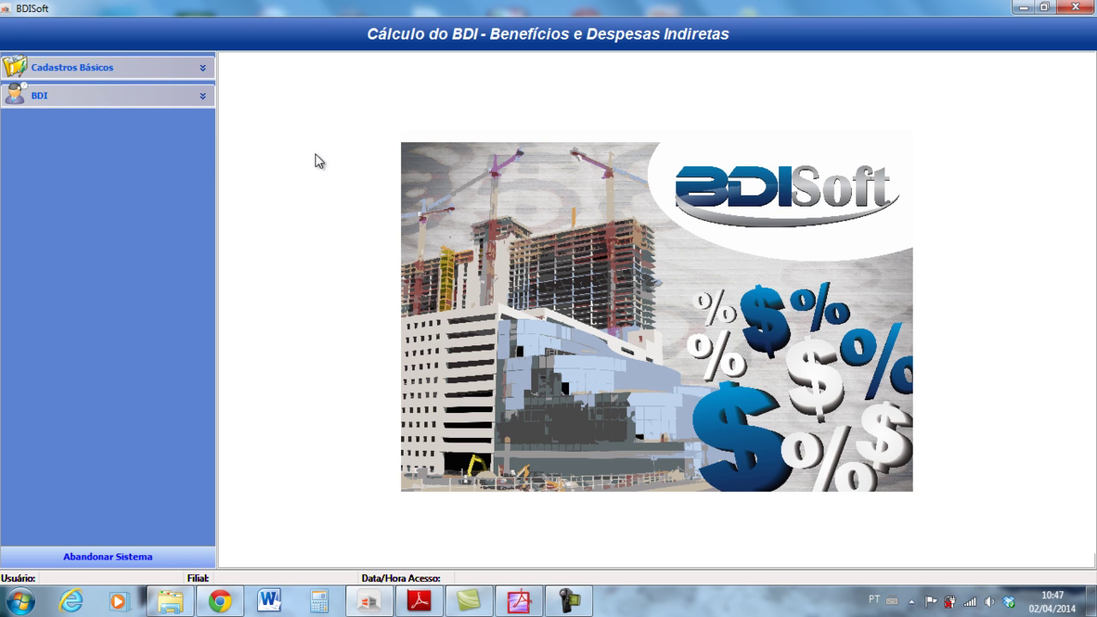
{"action": "left_click", "coordinate": [203, 102]}
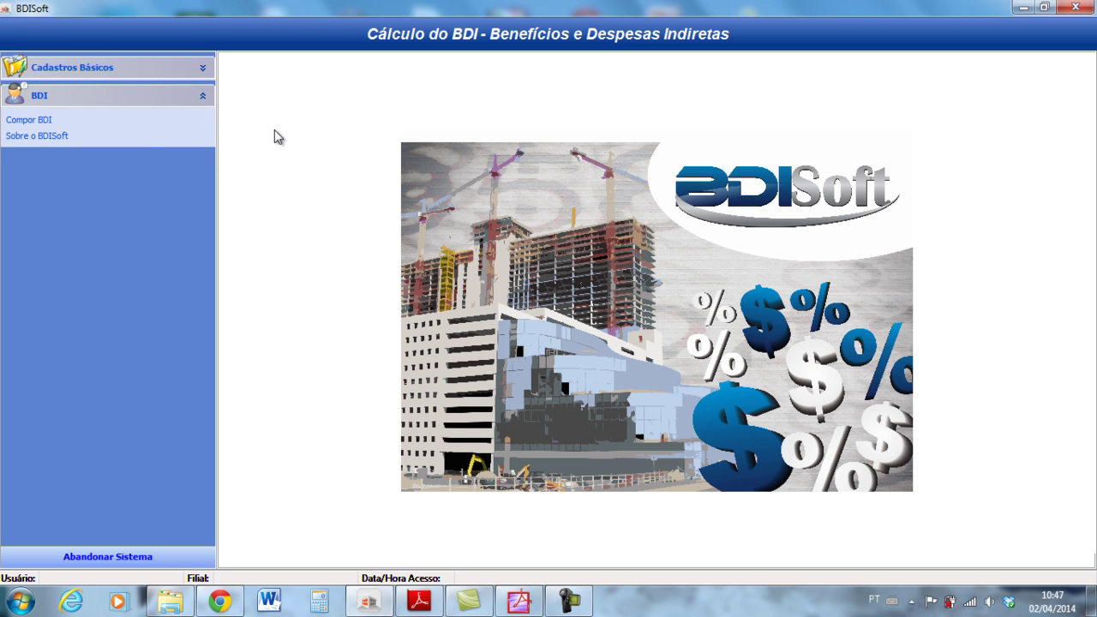
{"action": "left_click", "coordinate": [30, 121]}
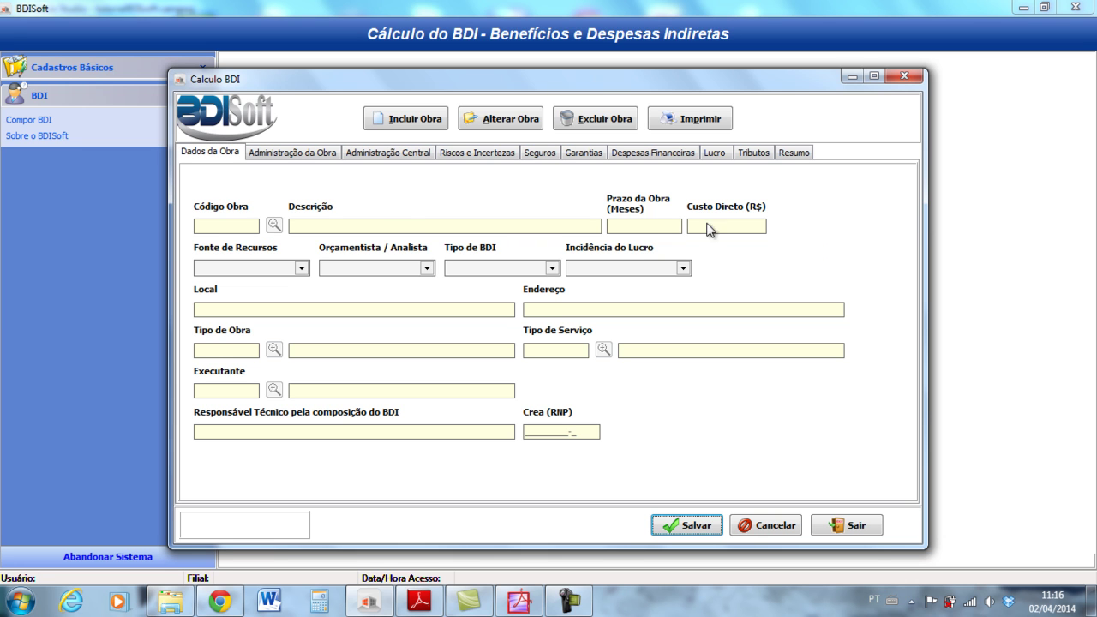
{"action": "left_click", "coordinate": [406, 125]}
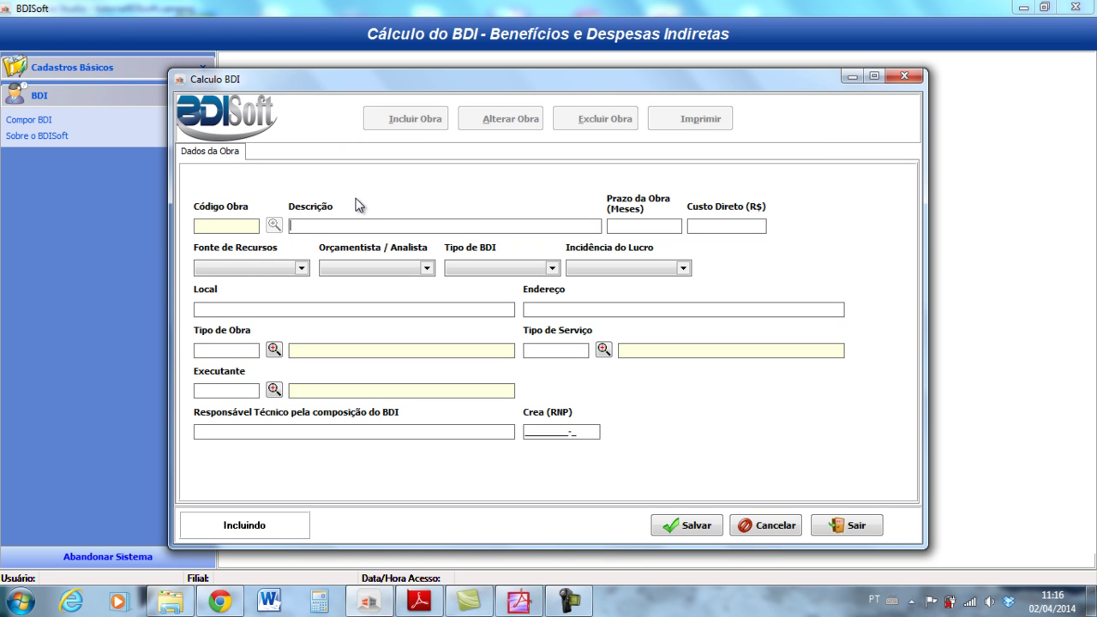
{"action": "type", "text": "OBRA EXEMPLO ABRIL-21"}
{"action": "key", "text": "BackSpace"}
{"action": "type", "text": "014"}
{"action": "key", "text": "Tab"}
{"action": "type", "text": "30"}
Step: Set the work's direct cost to R$ 9.000.000,00 and its source of funds to Pública
{"action": "left_click", "coordinate": [733, 227]}
{"action": "type", "text": "9"}
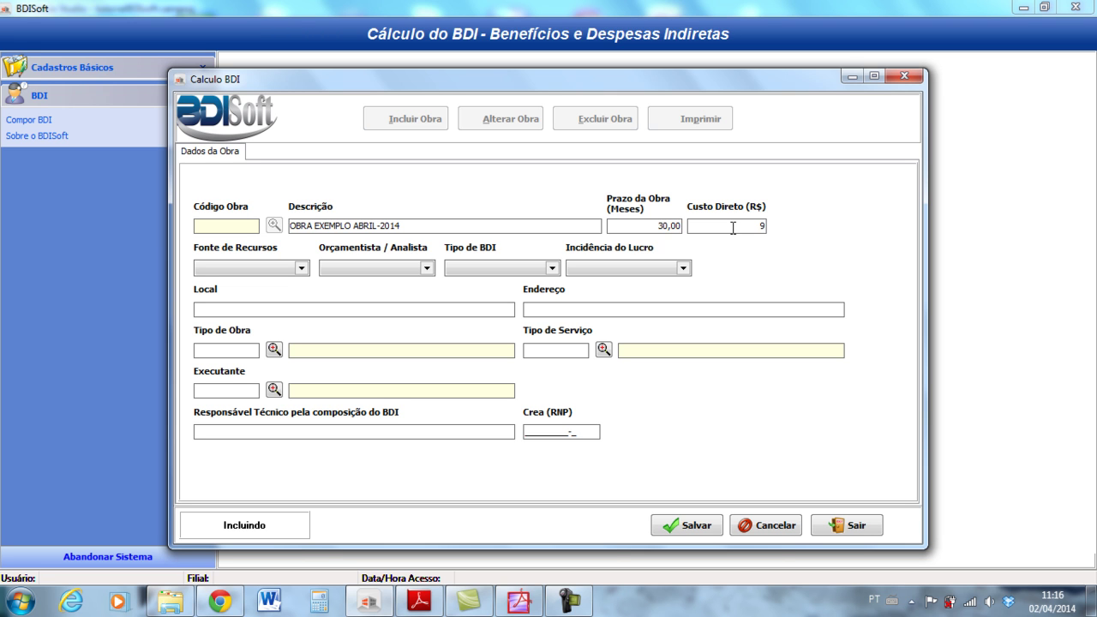
{"action": "type", "text": "000000"}
{"action": "key", "text": "Tab"}
{"action": "left_click", "coordinate": [301, 268]}
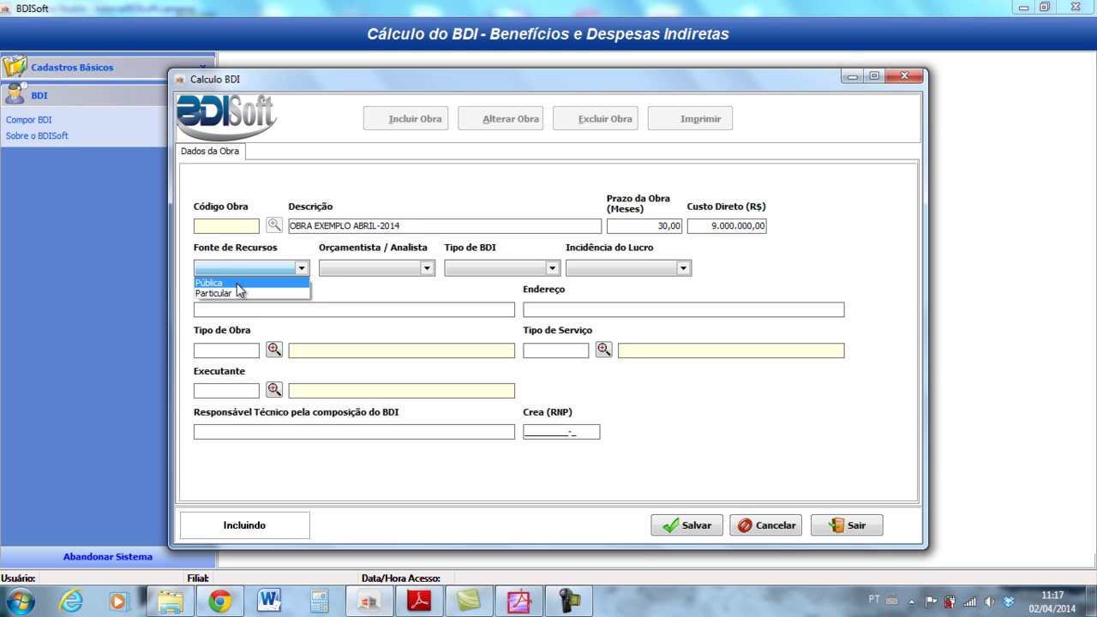
{"action": "left_click", "coordinate": [237, 284]}
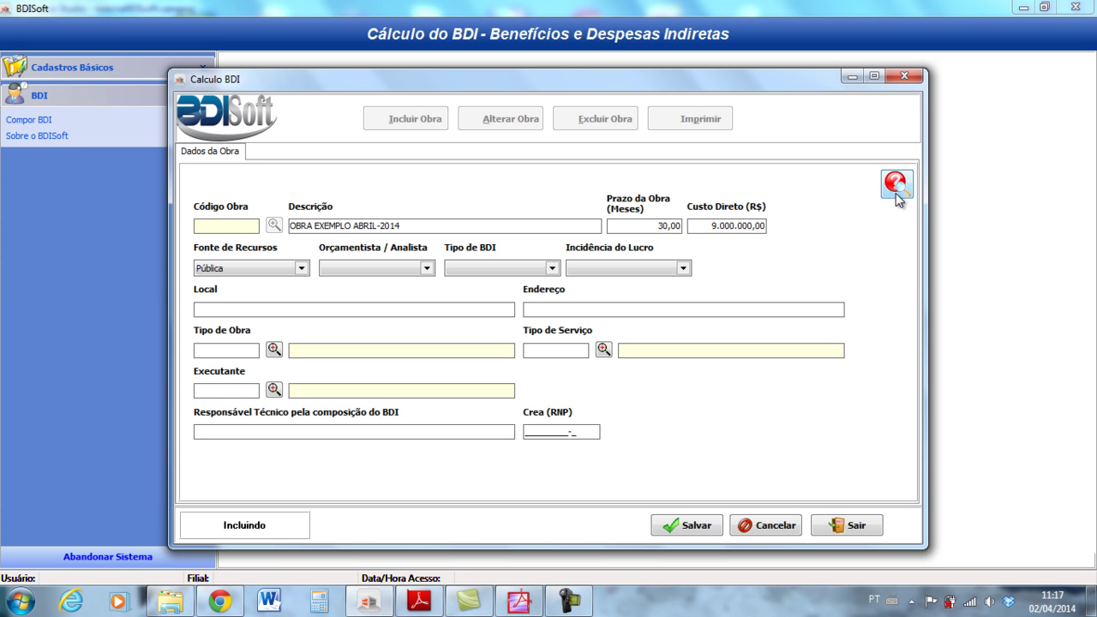
Step: Set Orçamentista / Analista to Proponente, Tipo de BDI to Detalhado and Incidência do Lucro to Sobre o Custo Direto
{"action": "left_click", "coordinate": [426, 269]}
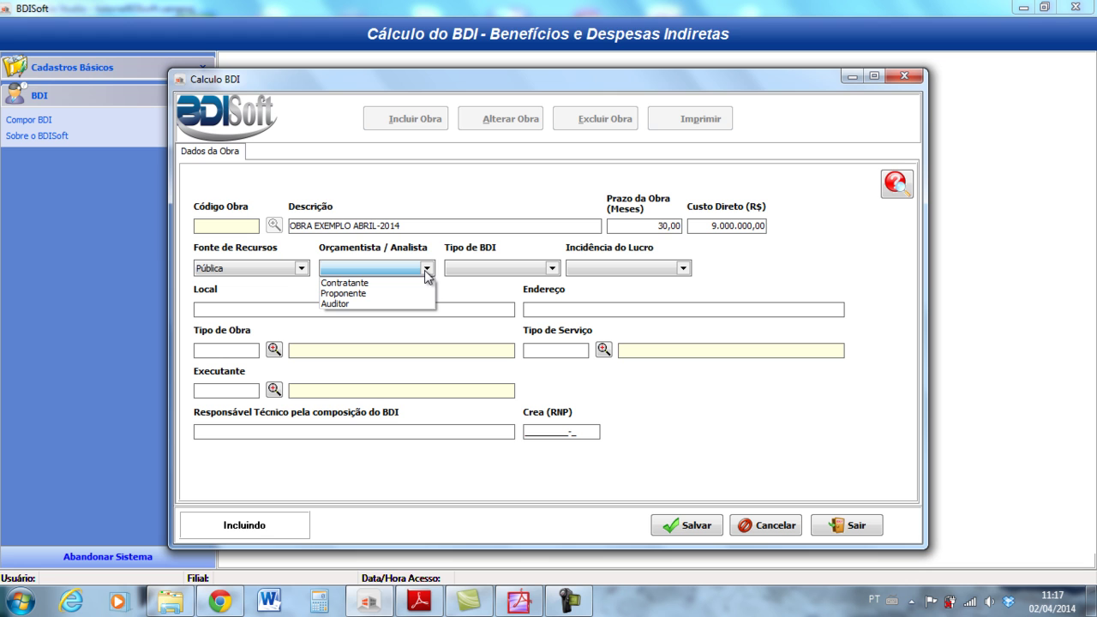
{"action": "left_click", "coordinate": [358, 294]}
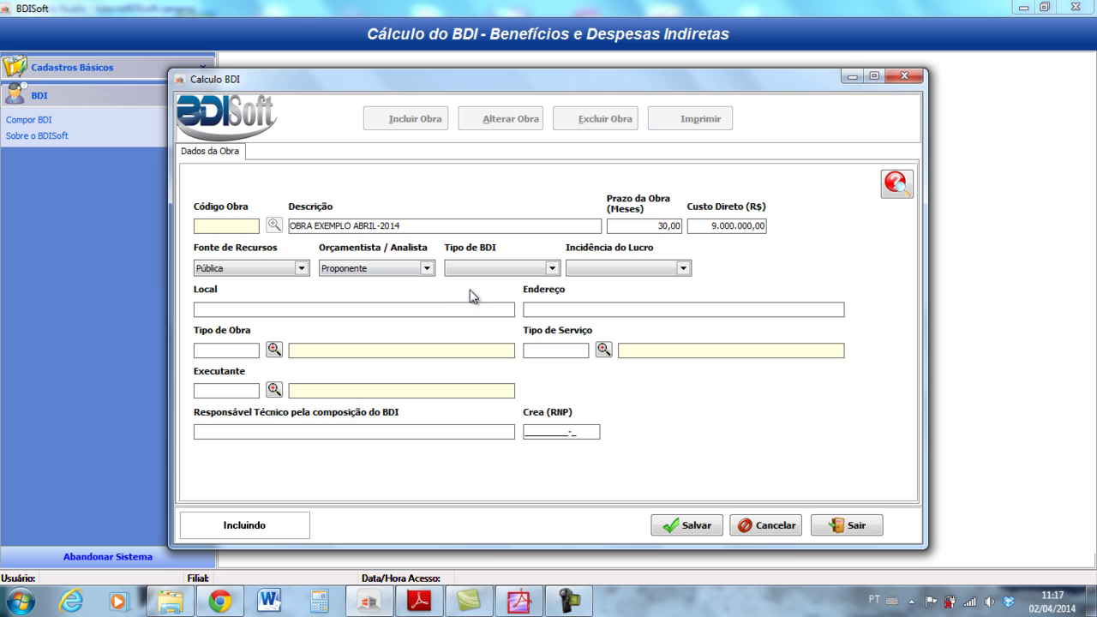
{"action": "left_click", "coordinate": [553, 269]}
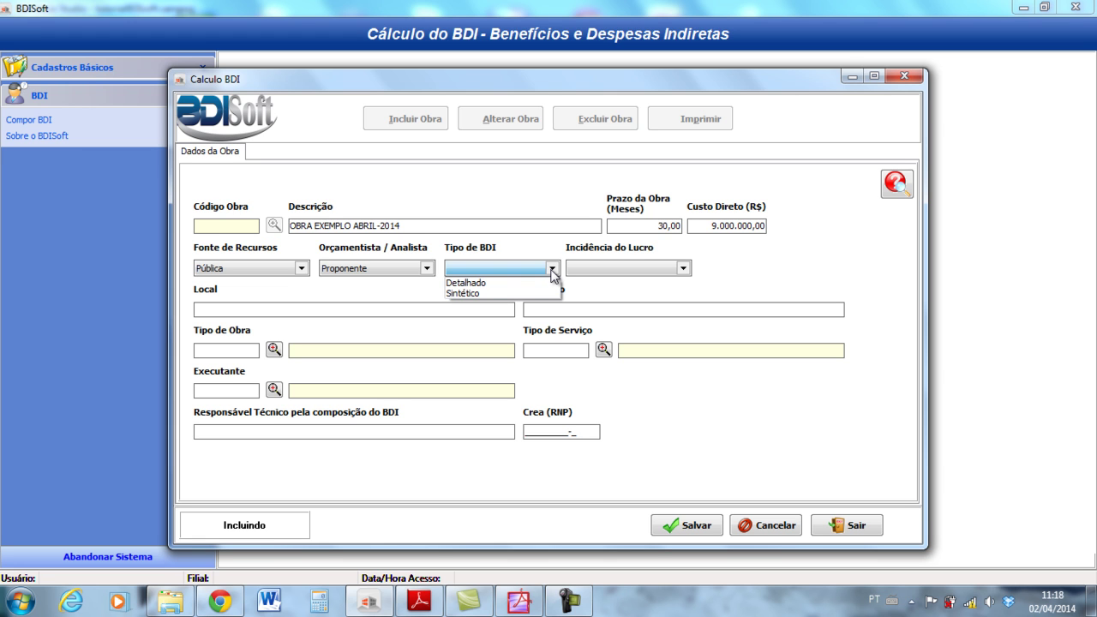
{"action": "left_click", "coordinate": [490, 284]}
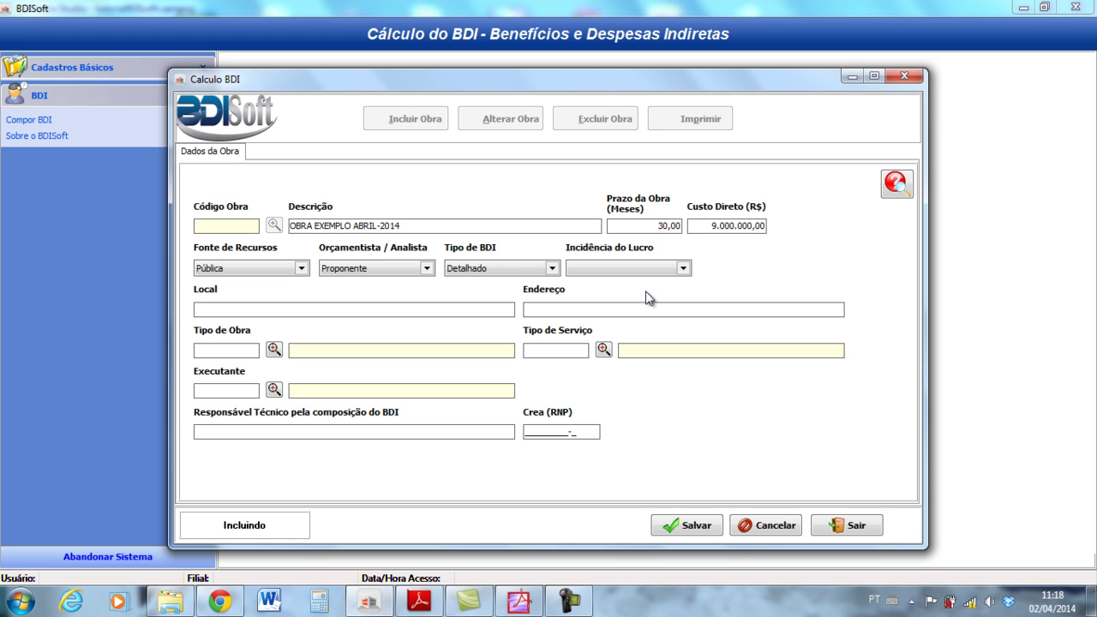
{"action": "left_click", "coordinate": [684, 269]}
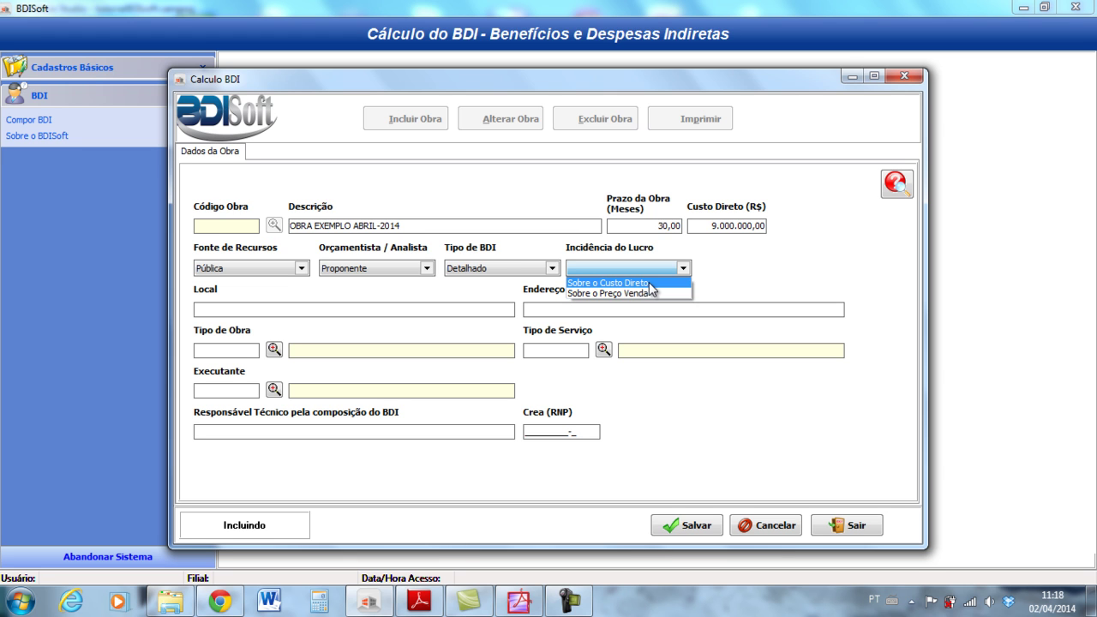
{"action": "left_click", "coordinate": [650, 283]}
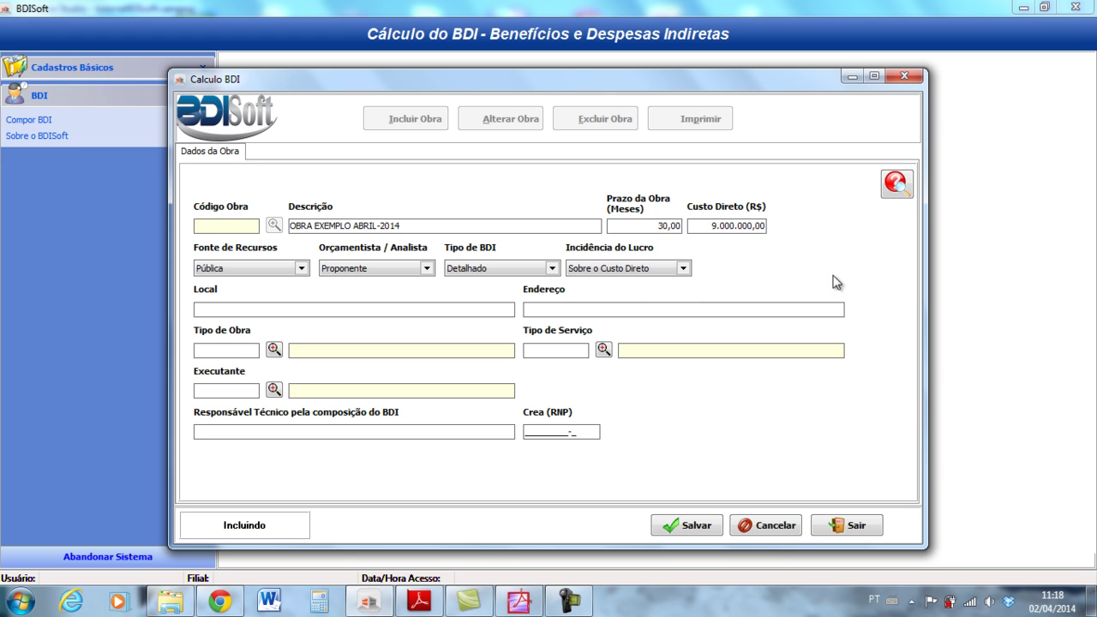
Step: Fill the work's Local and Endereço fields with the placeholder "---"
{"action": "left_click", "coordinate": [277, 309]}
{"action": "type", "text": "---"}
{"action": "left_click", "coordinate": [561, 310]}
{"action": "type", "text": "---"}
Step: Look up and assign EDIFICAÇÃO as the work type and CONSTRUÇÃO as the service type
{"action": "left_click", "coordinate": [273, 349]}
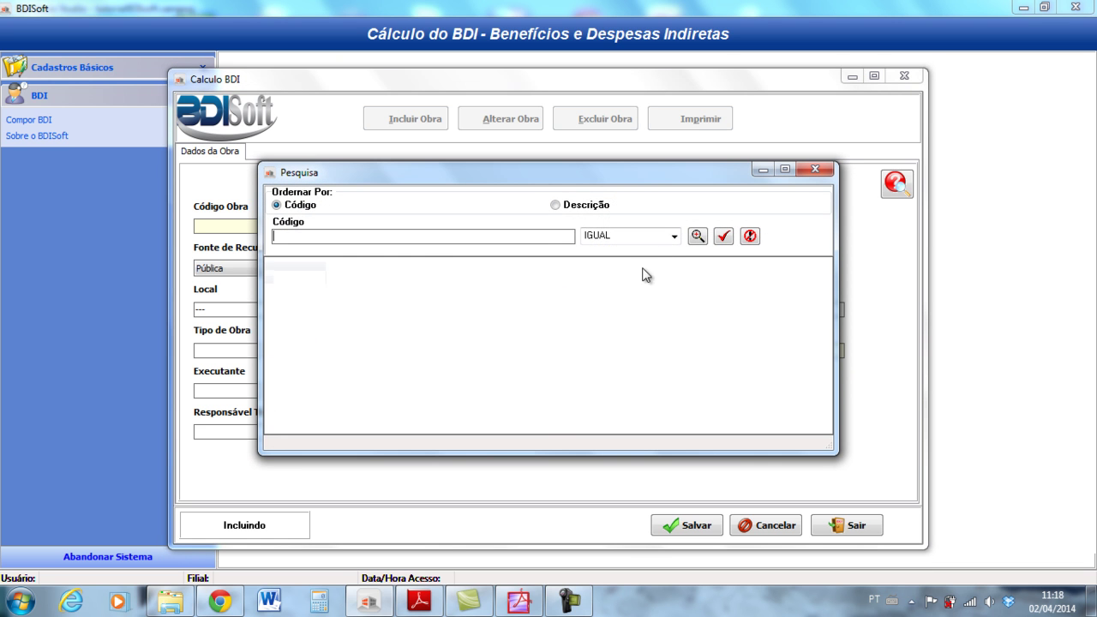
{"action": "left_click", "coordinate": [697, 236]}
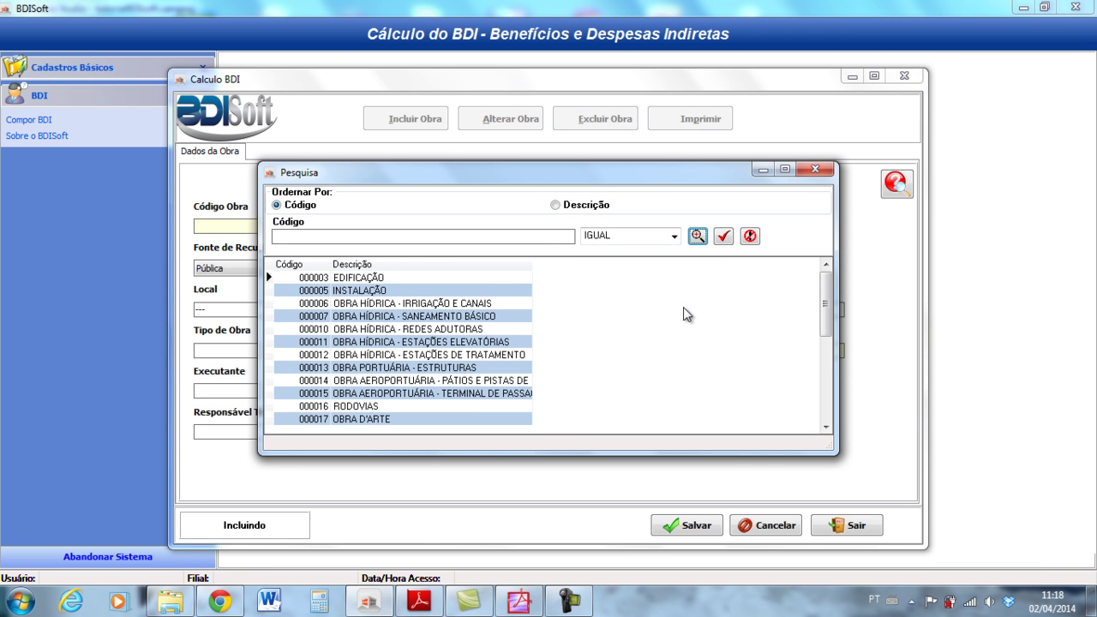
{"action": "left_click", "coordinate": [354, 278]}
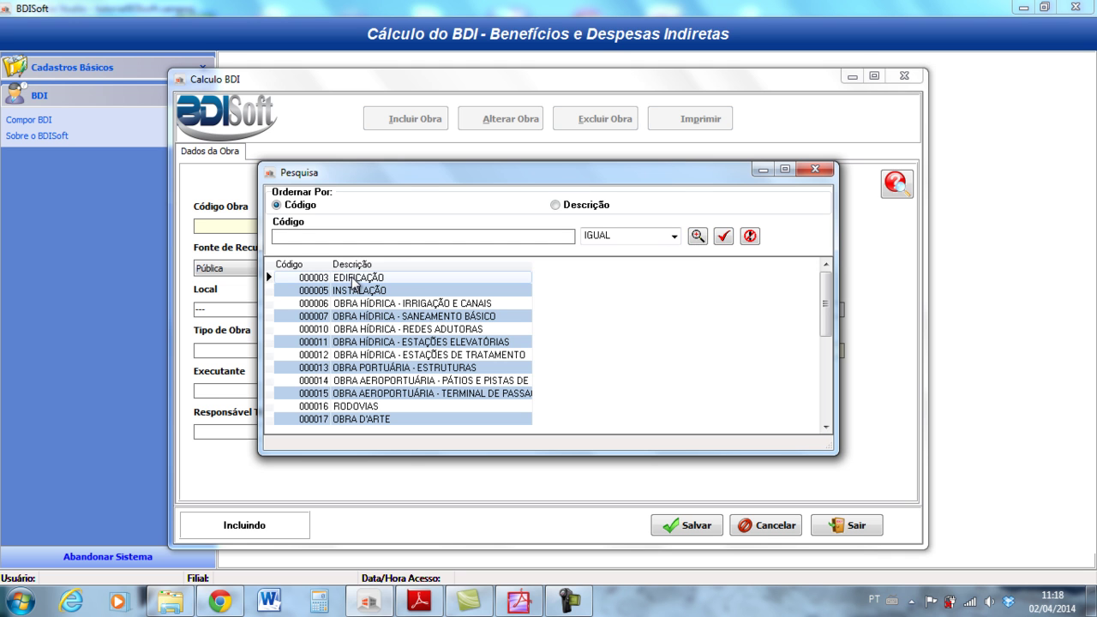
{"action": "double_click", "coordinate": [355, 284]}
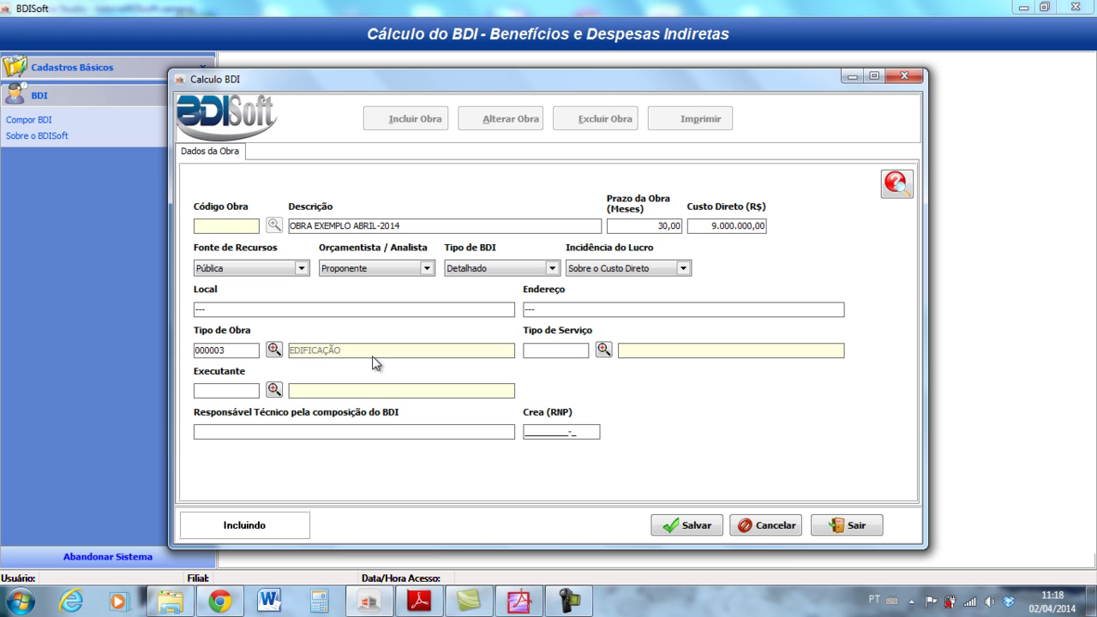
{"action": "left_click", "coordinate": [603, 350]}
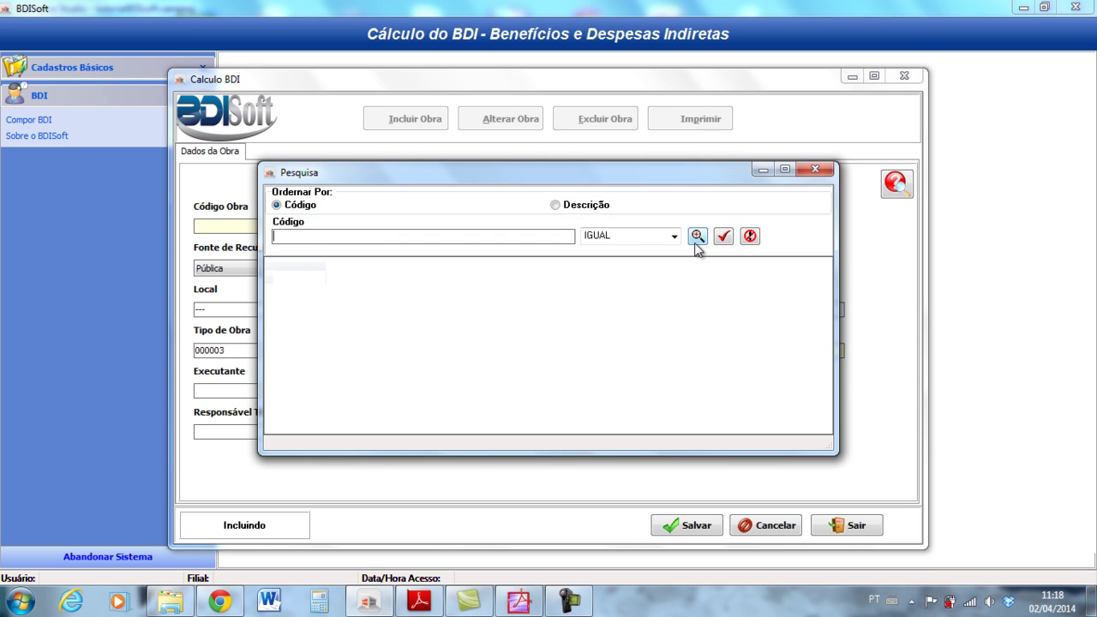
{"action": "left_click", "coordinate": [696, 240]}
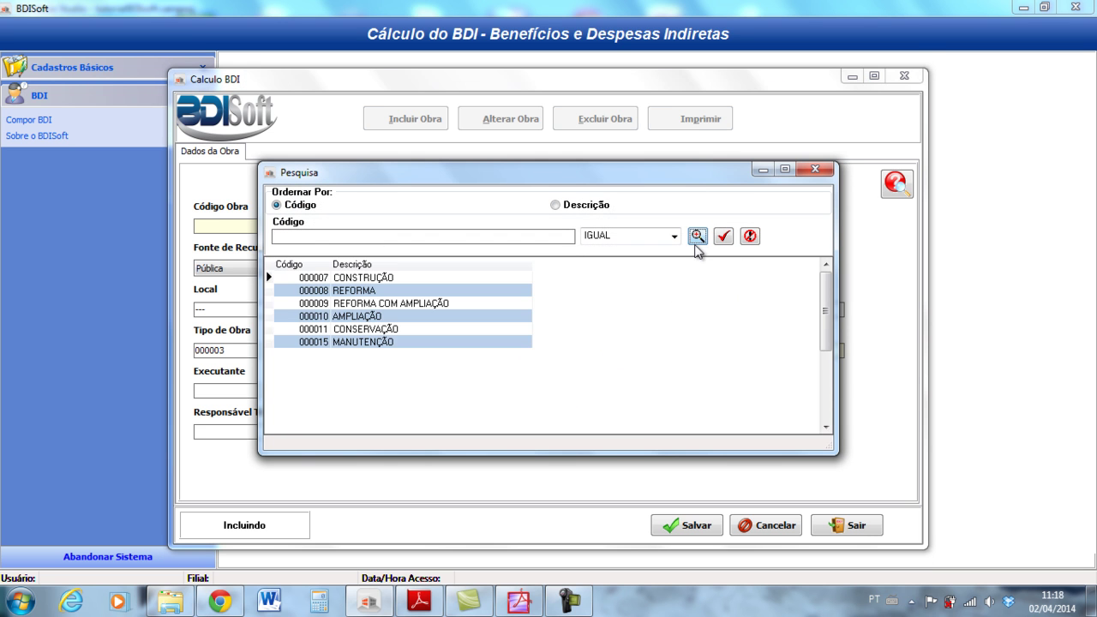
{"action": "double_click", "coordinate": [376, 277]}
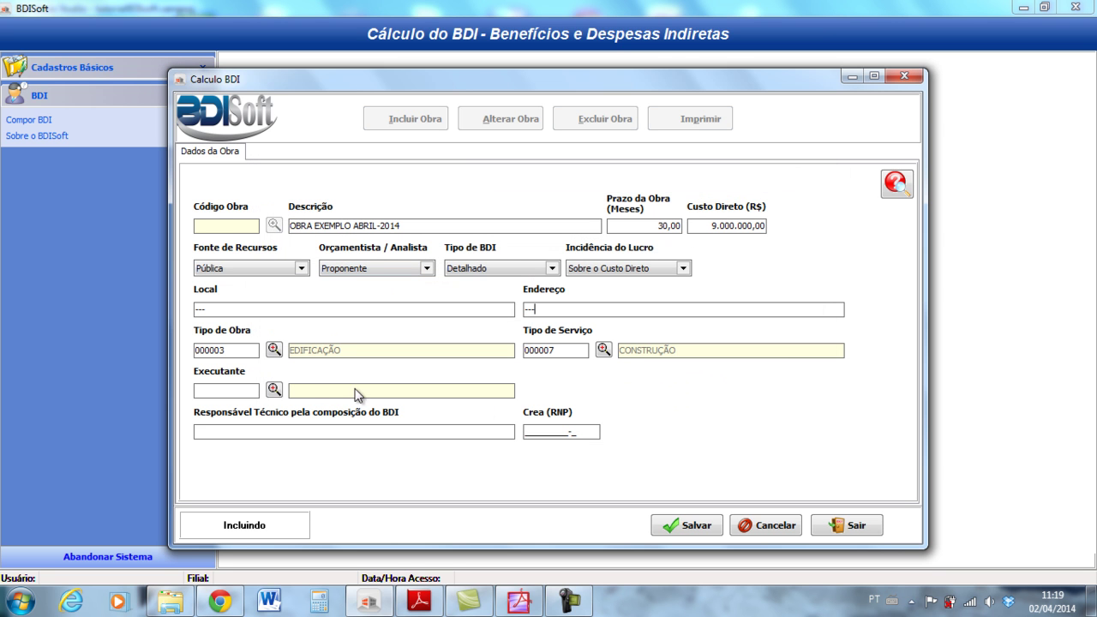
Step: Look up the registered executors and assign CONSTRUTORA EXEMPLO as the work's Executante
{"action": "left_click", "coordinate": [273, 391]}
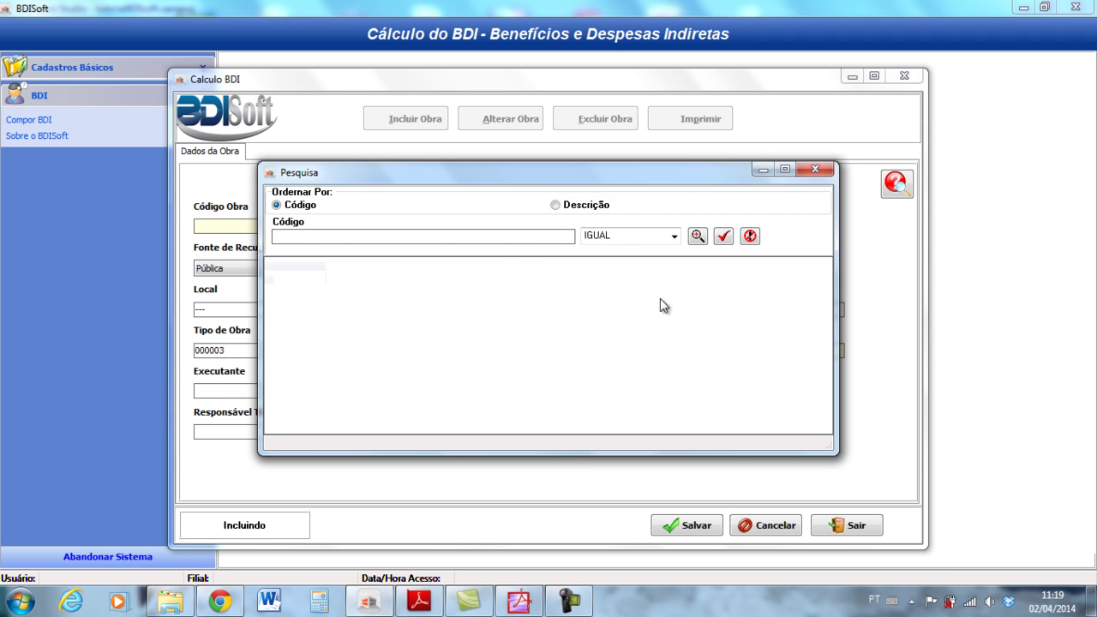
{"action": "left_click", "coordinate": [698, 237]}
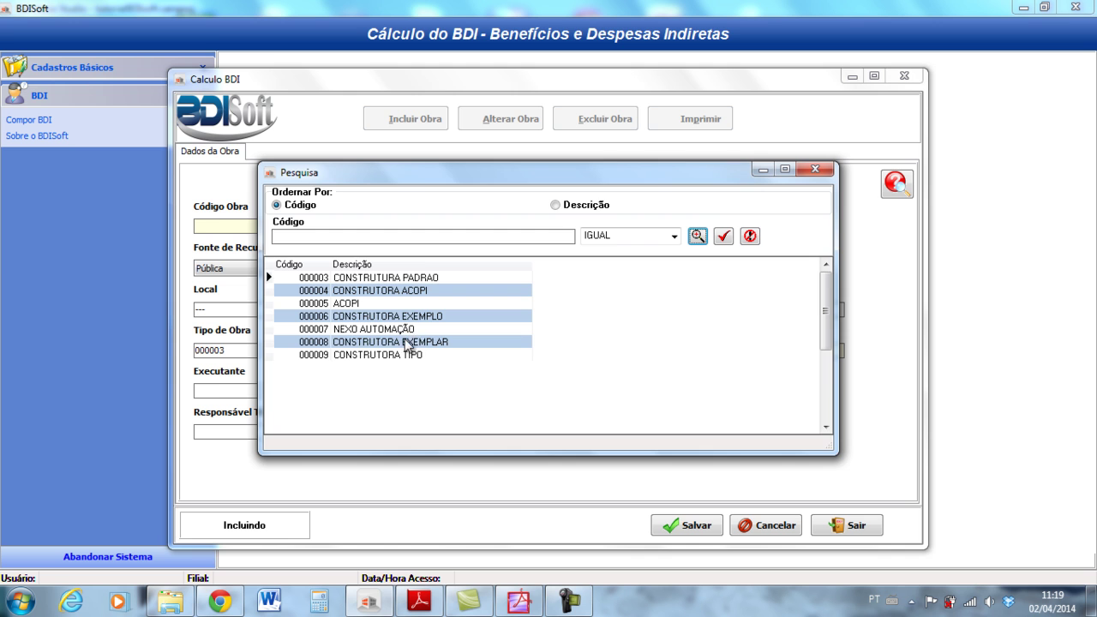
{"action": "double_click", "coordinate": [412, 316]}
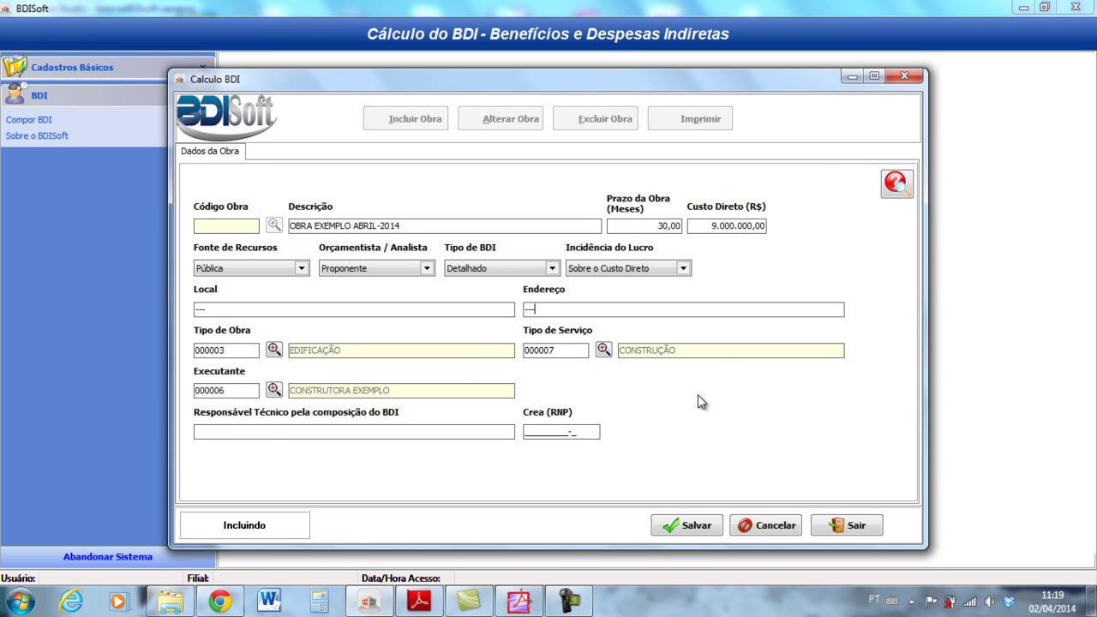
Step: Enter "---" as the technical manager, fill in the Crea (RNP) registration number and save the work
{"action": "left_click", "coordinate": [259, 434]}
{"action": "type", "text": "---"}
{"action": "left_click", "coordinate": [549, 431]}
{"action": "type", "text": "123123123-1"}
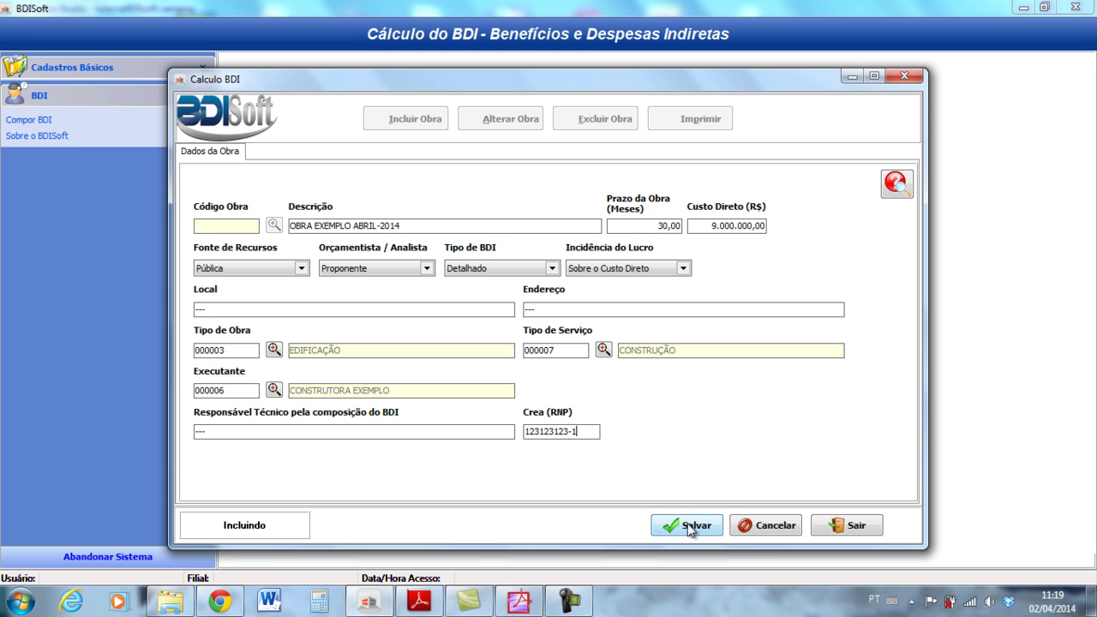
{"action": "left_click", "coordinate": [691, 526]}
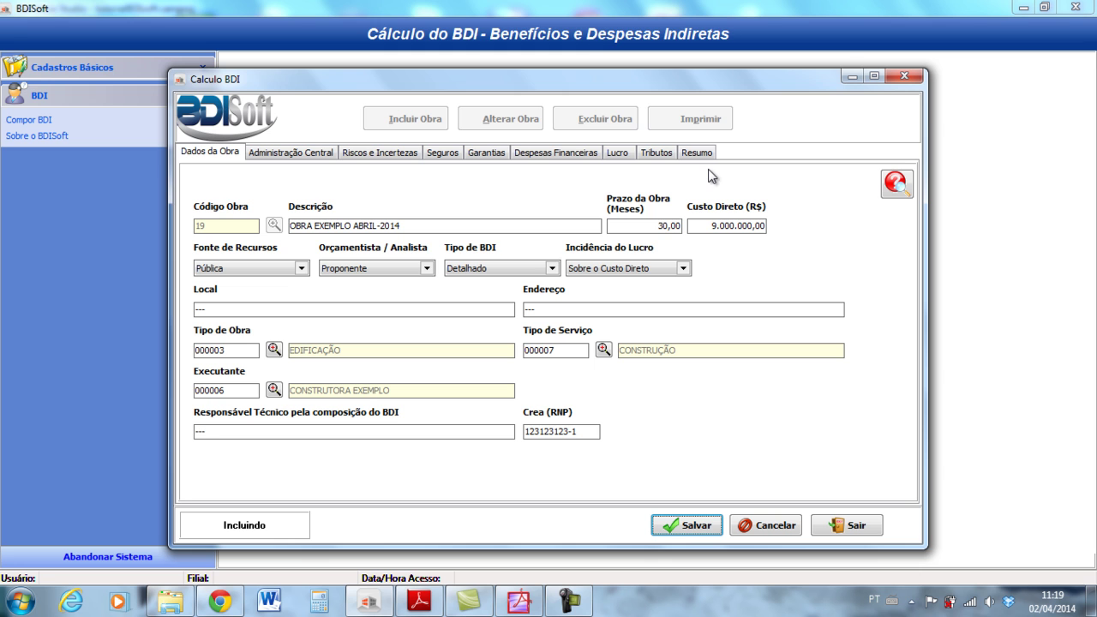
Step: In Administração Central, set the total direct costs of works to execute in the current year to R$ 12.000.000,00
{"action": "left_click", "coordinate": [302, 154]}
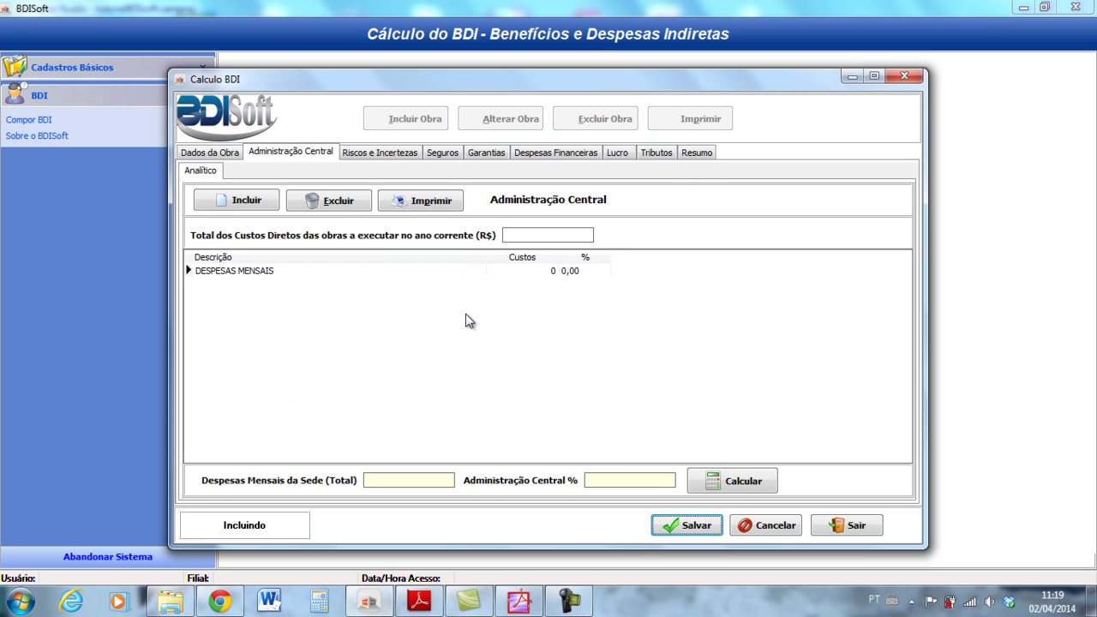
{"action": "left_click", "coordinate": [540, 239]}
{"action": "type", "text": "12000000"}
{"action": "key", "text": "Tab"}
Step: Set the DESPESAS MENSAIS cost to 45000 and calculate the Administração Central percentage
{"action": "left_click", "coordinate": [553, 273]}
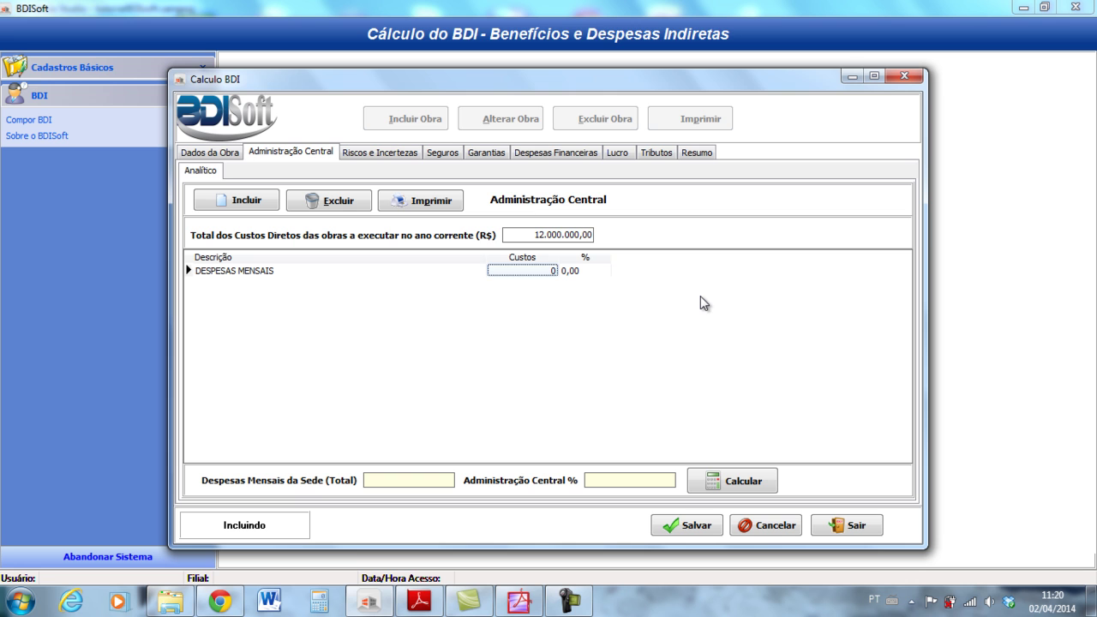
{"action": "type", "text": "45000"}
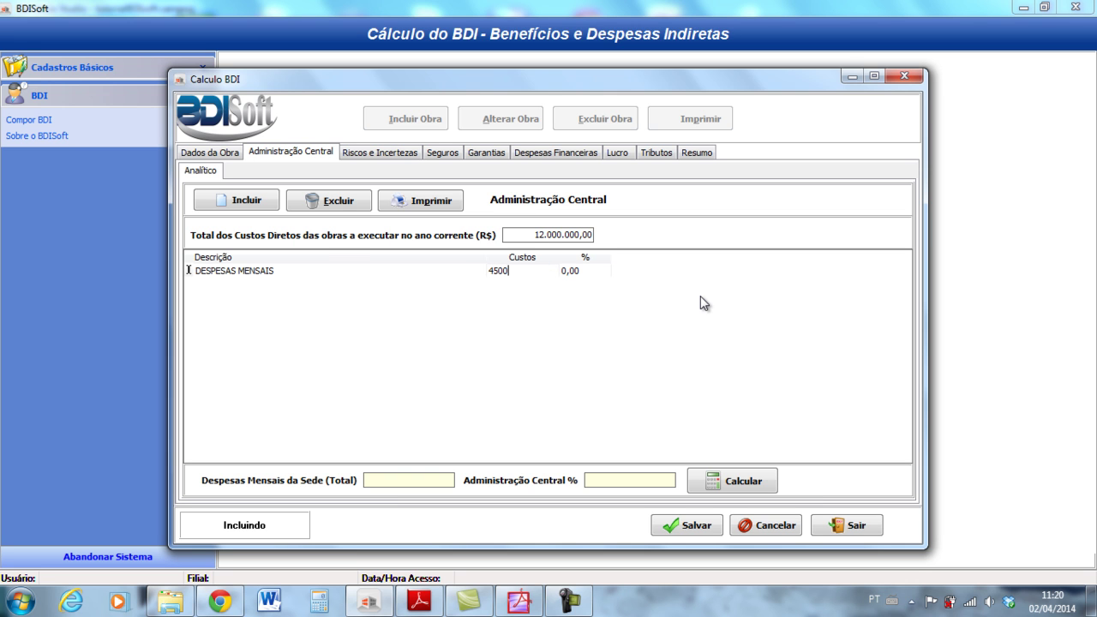
{"action": "key", "text": "Tab"}
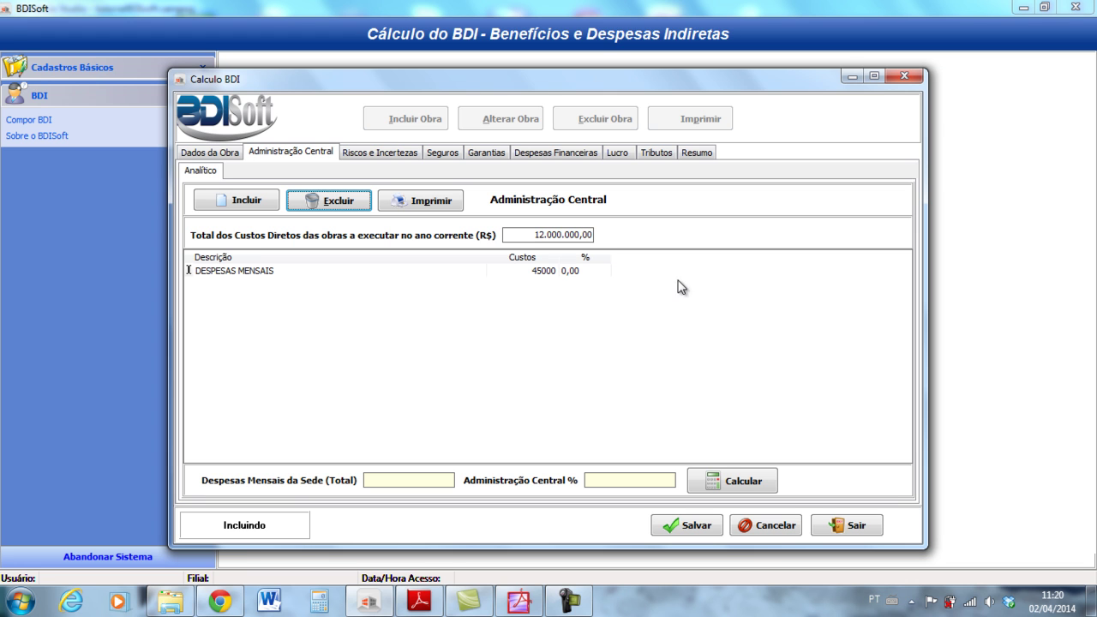
{"action": "left_click", "coordinate": [752, 480]}
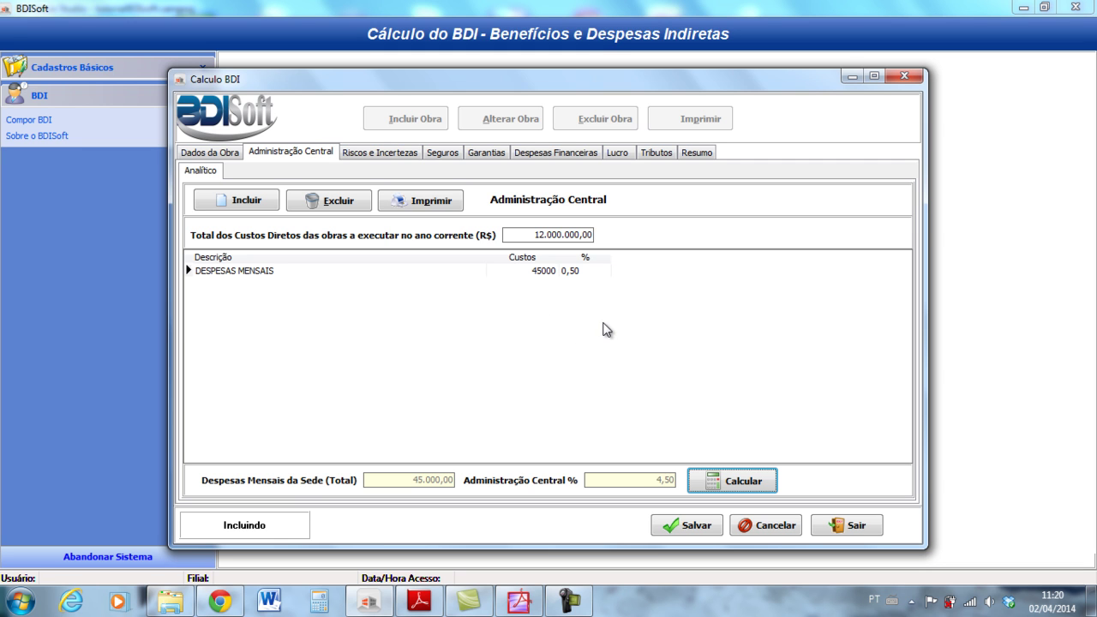
Step: Open the DESPESAS MENSAIS items and give Pro-labore da diretoria the unit mes and a quantity of 1
{"action": "double_click", "coordinate": [221, 275]}
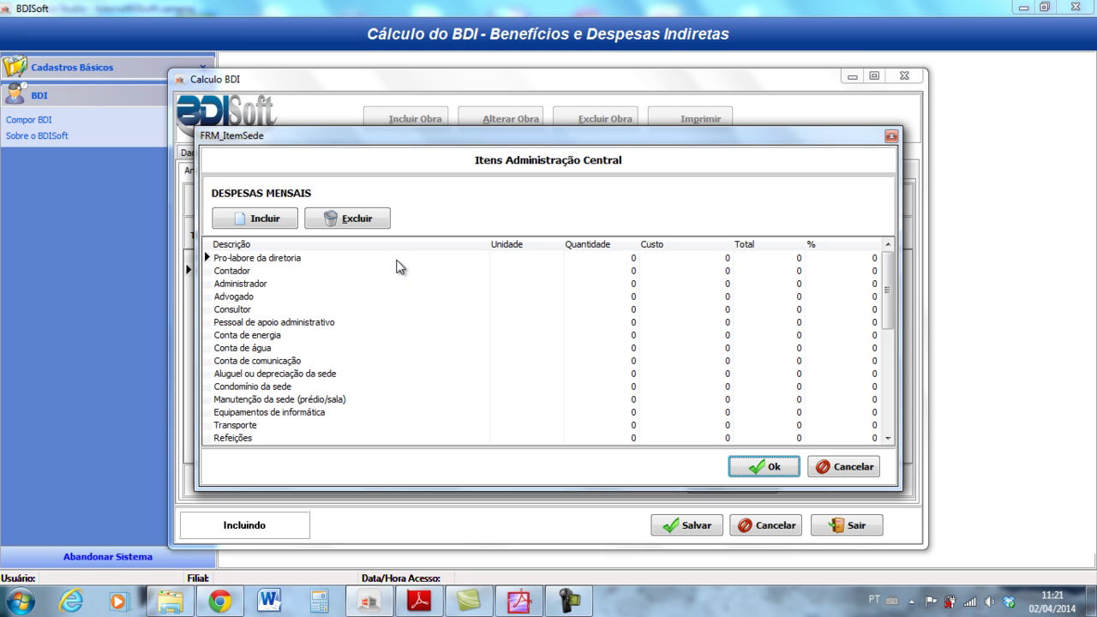
{"action": "left_click", "coordinate": [312, 259]}
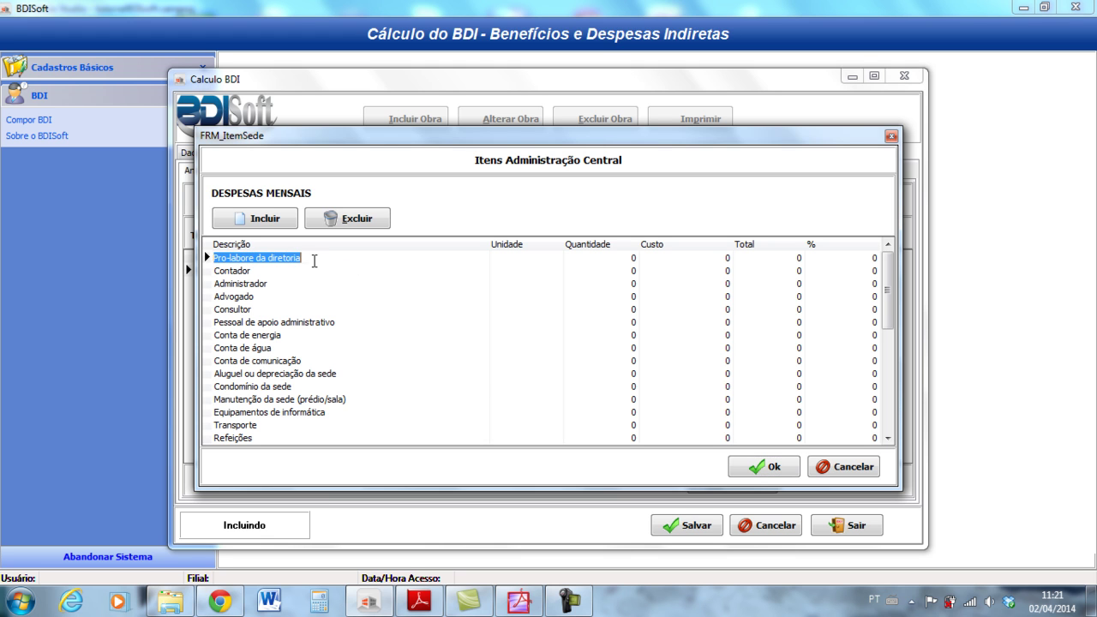
{"action": "left_click", "coordinate": [520, 259]}
{"action": "left_click", "coordinate": [521, 259]}
{"action": "type", "text": "vb"}
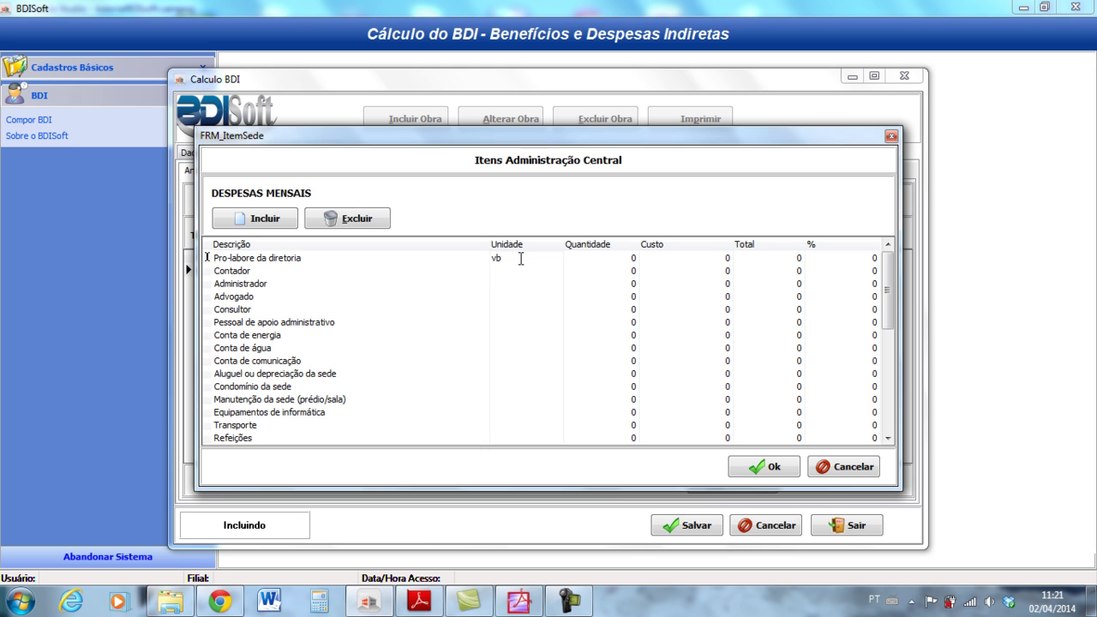
{"action": "key", "text": "Return"}
{"action": "left_click", "coordinate": [587, 259]}
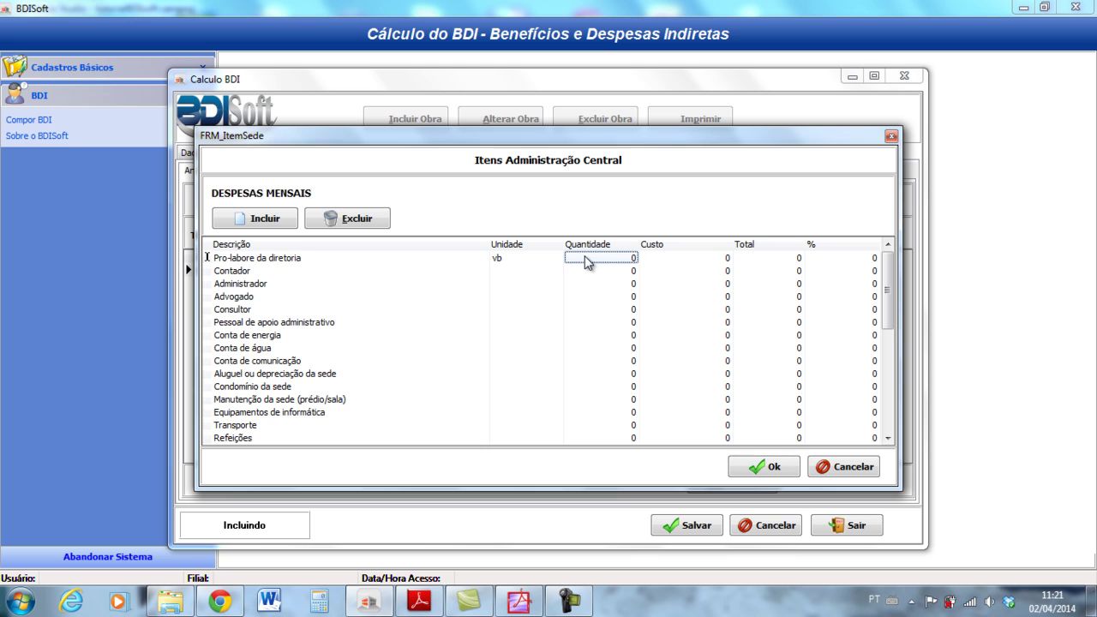
{"action": "type", "text": "1"}
{"action": "left_click", "coordinate": [512, 262]}
{"action": "key", "text": "BackSpace"}
{"action": "type", "text": "mes"}
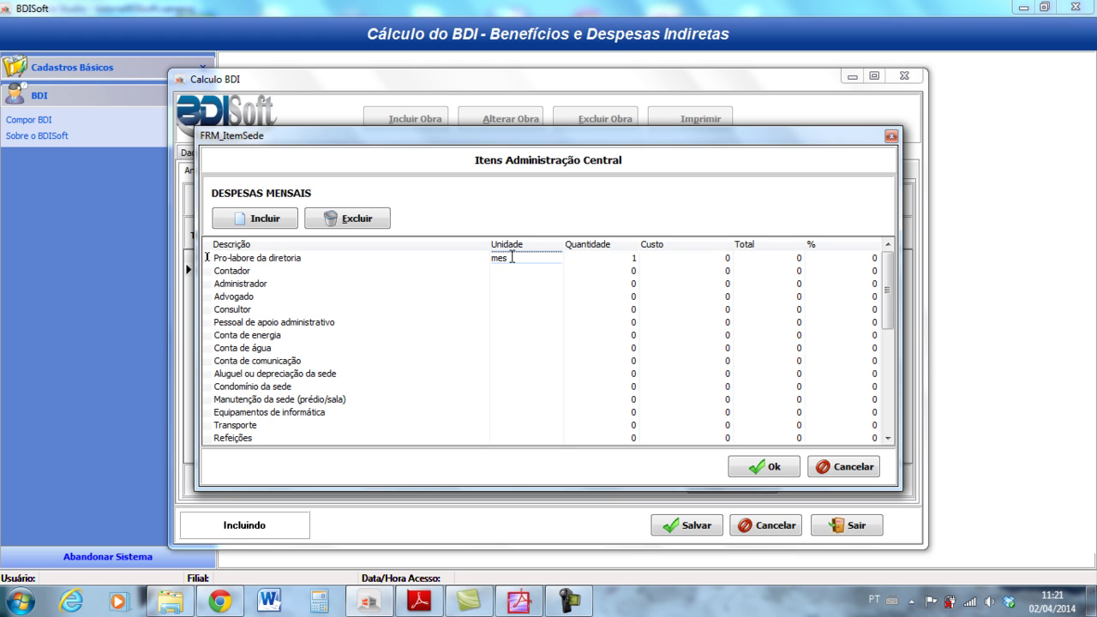
{"action": "left_click", "coordinate": [581, 265]}
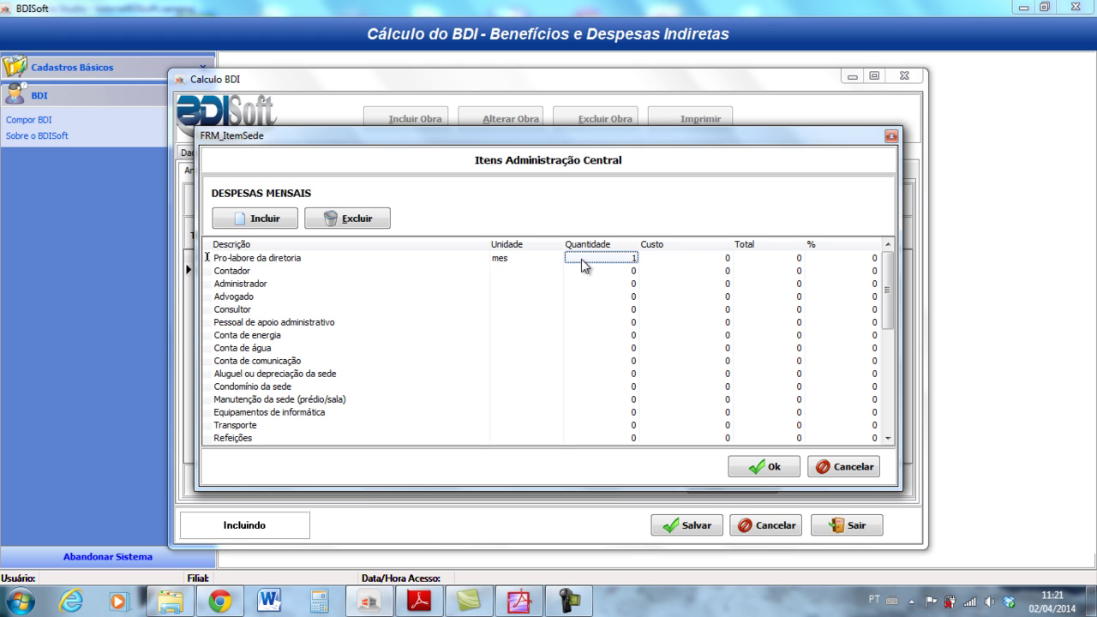
Step: Set the Pro-labore da diretoria cost to 10000 and cancel the Administração Central items form
{"action": "left_click", "coordinate": [685, 260]}
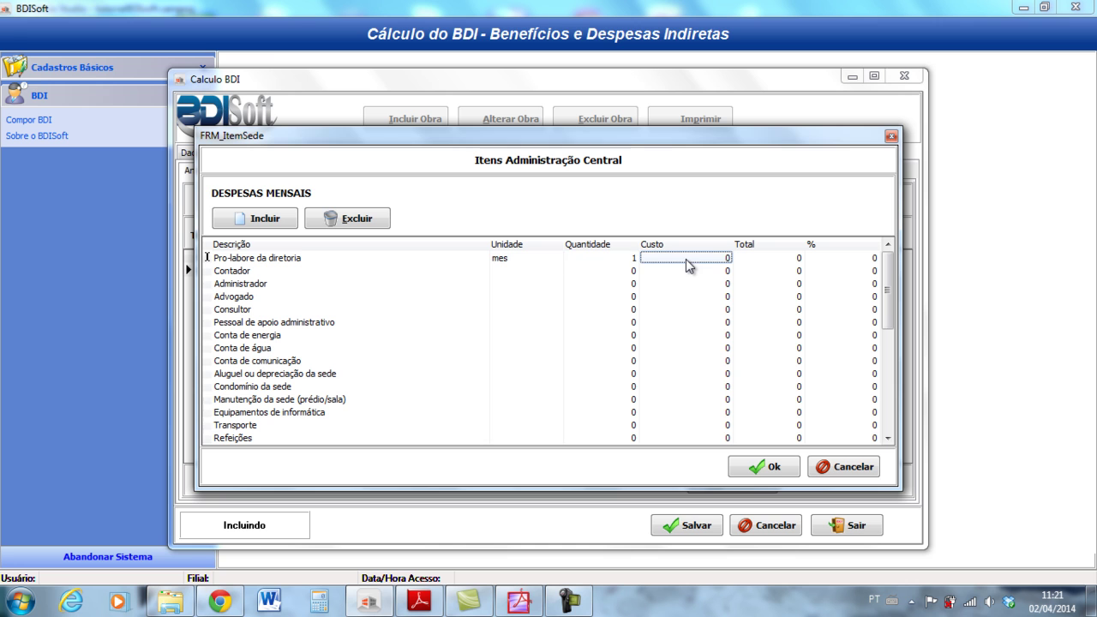
{"action": "type", "text": "10"}
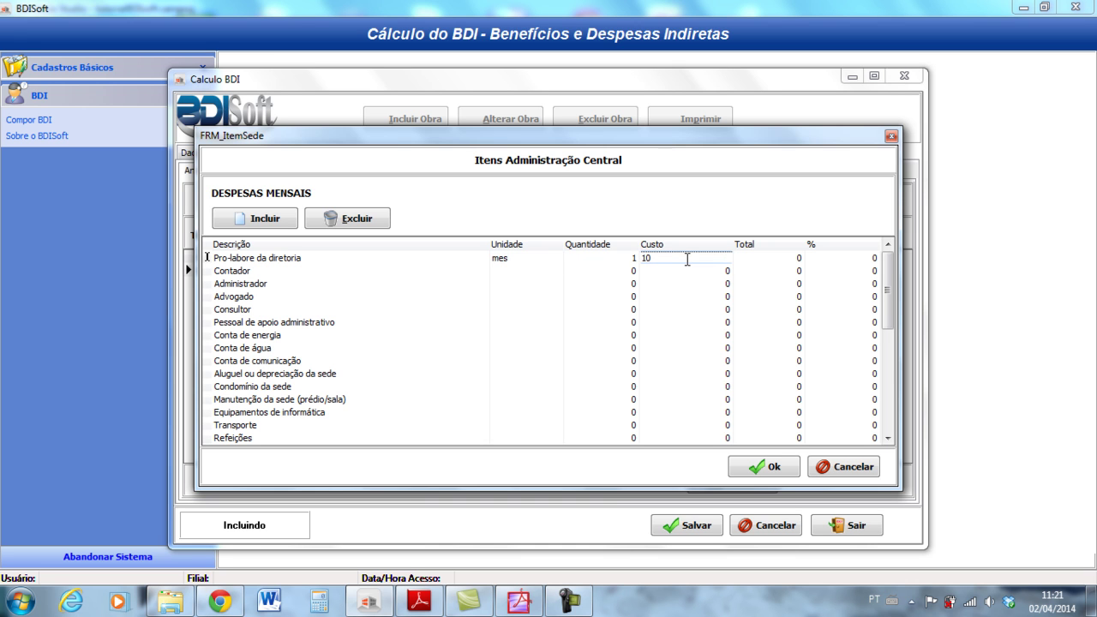
{"action": "type", "text": "000"}
{"action": "key", "text": "Tab"}
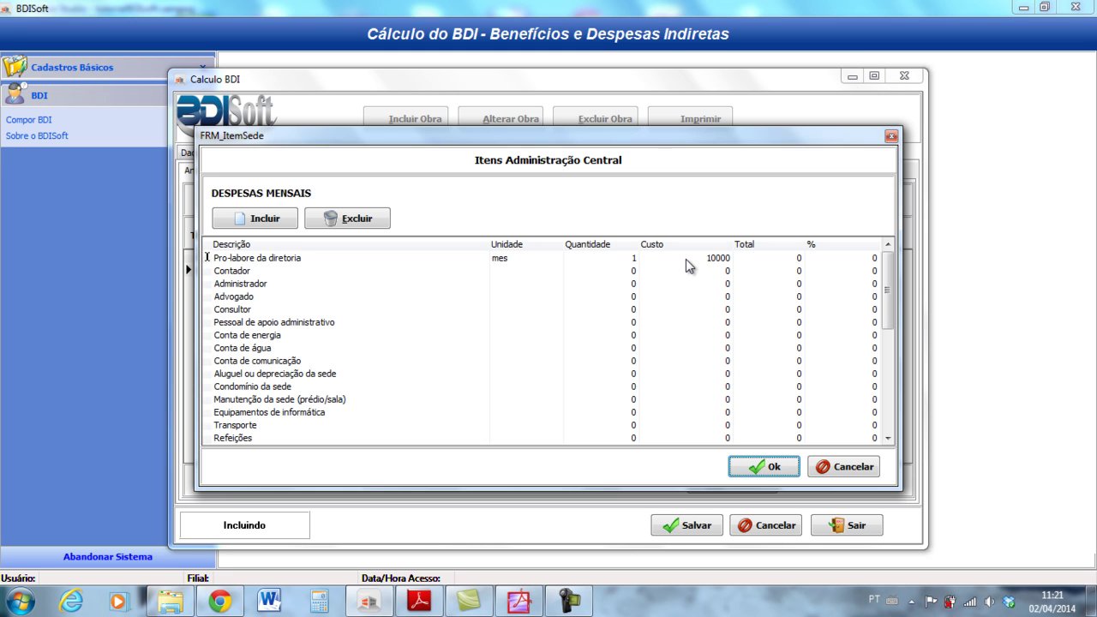
{"action": "left_click", "coordinate": [836, 466]}
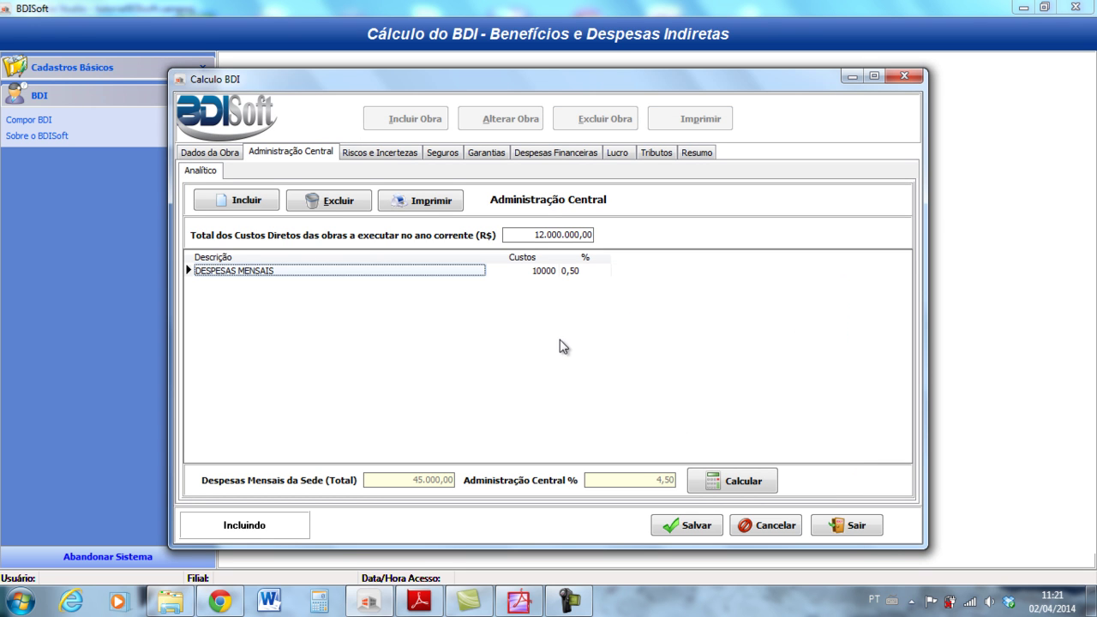
Step: Set the DESPESAS MENSAIS cost back to 45000
{"action": "left_click", "coordinate": [544, 271]}
{"action": "type", "text": "45000"}
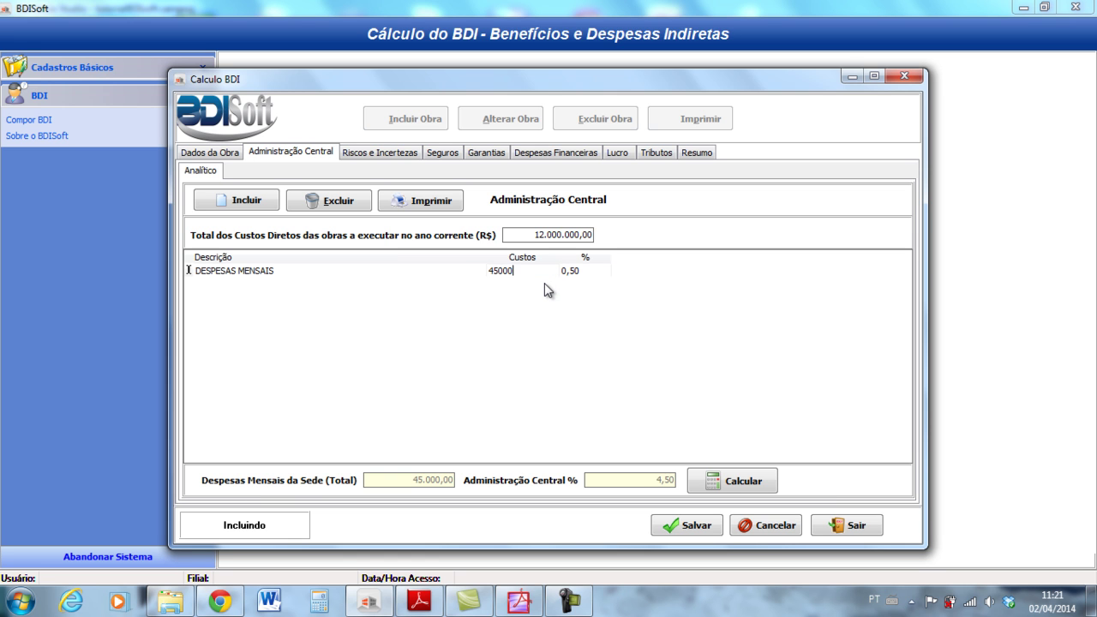
{"action": "key", "text": "Tab"}
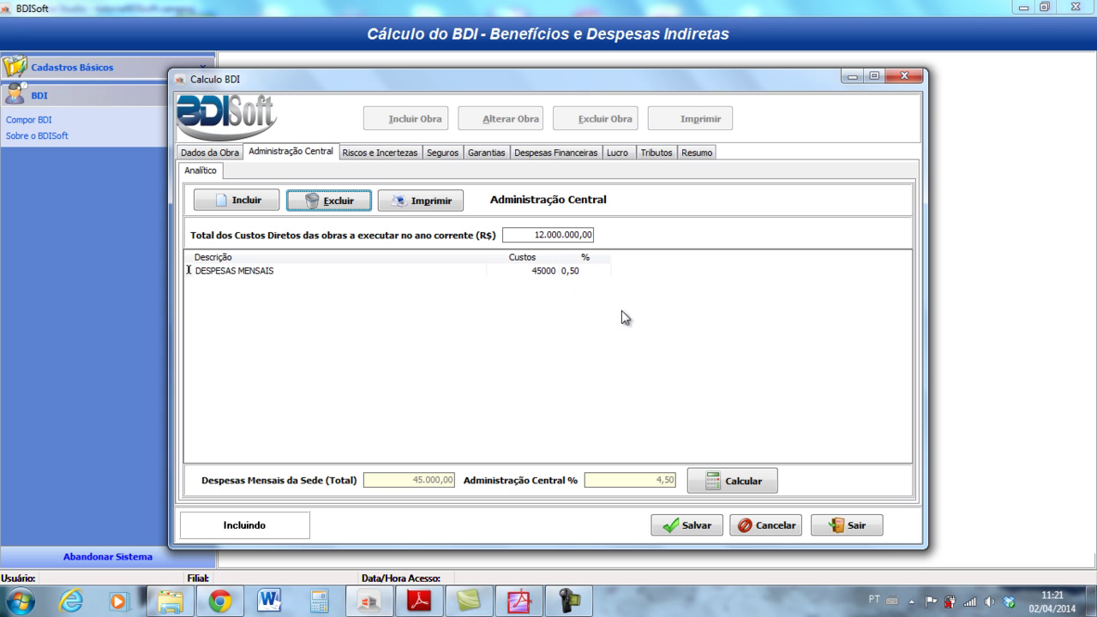
Step: Recalculate the Administração Central percentage
{"action": "left_click", "coordinate": [745, 478]}
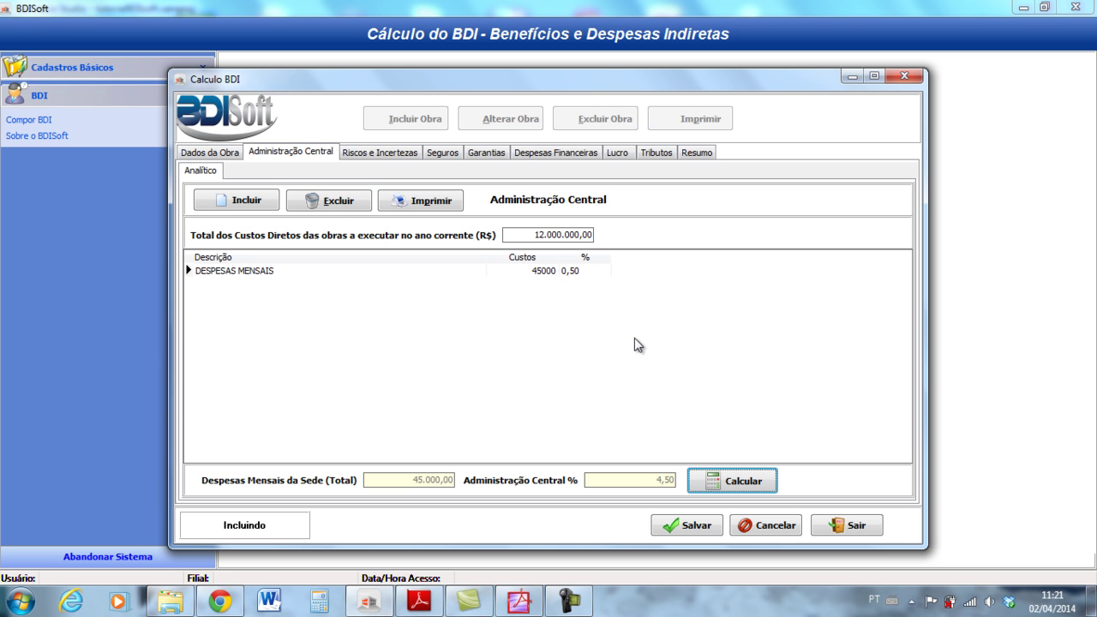
Step: In Riscos e Incertezas, set Greves to 0,50% and the project imprecision margin to 1,00%, calculate the total and save
{"action": "left_click", "coordinate": [374, 157]}
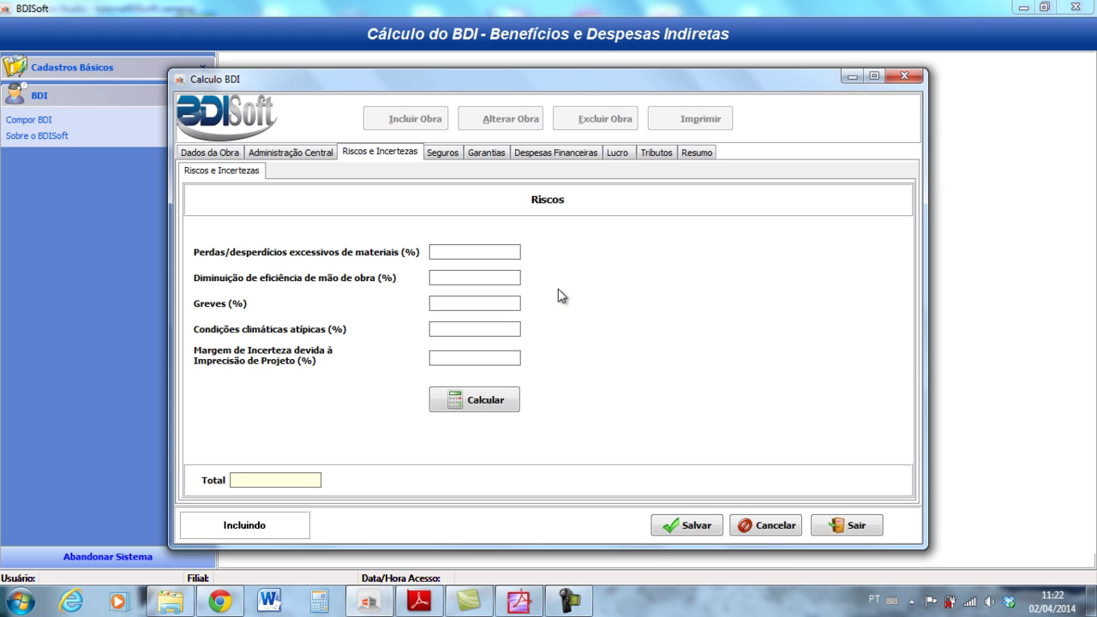
{"action": "left_click", "coordinate": [514, 304]}
{"action": "type", "text": "0,50"}
{"action": "left_click", "coordinate": [518, 359]}
{"action": "type", "text": "1,00"}
{"action": "left_click", "coordinate": [512, 402]}
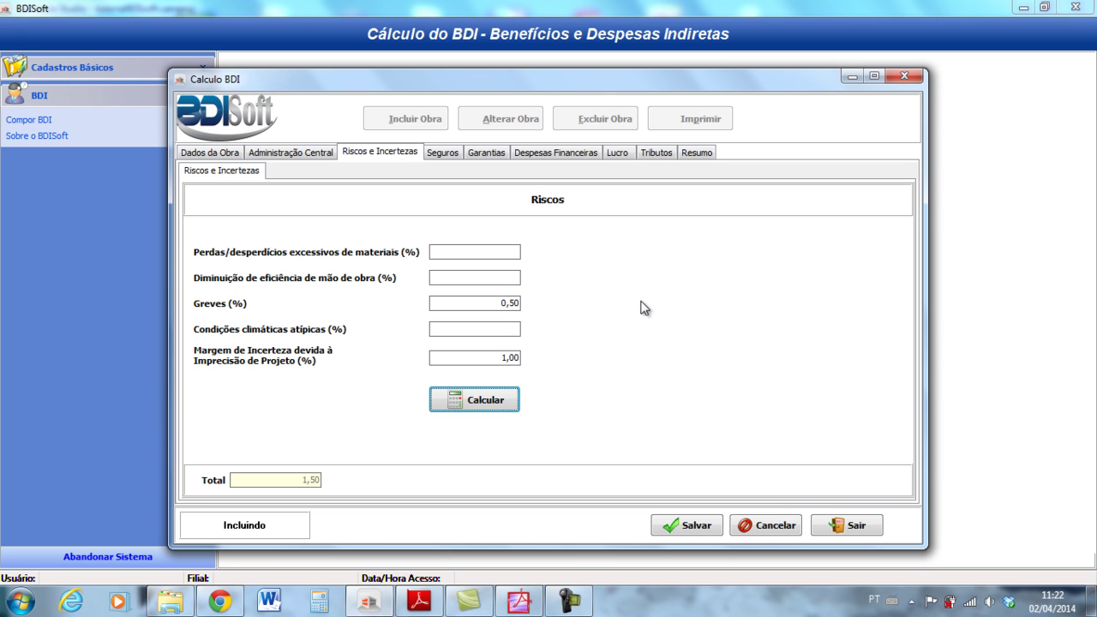
{"action": "left_click", "coordinate": [705, 530]}
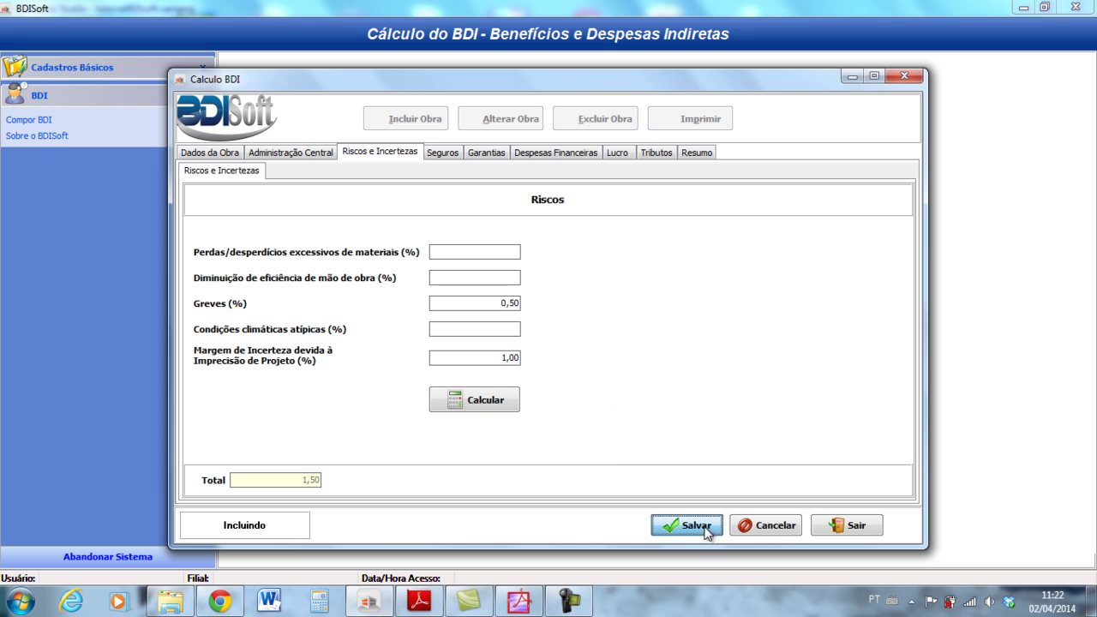
Step: Set the work's general insurance value to R$ 7000 in Seguros, calculate its percentage and save
{"action": "left_click", "coordinate": [443, 156]}
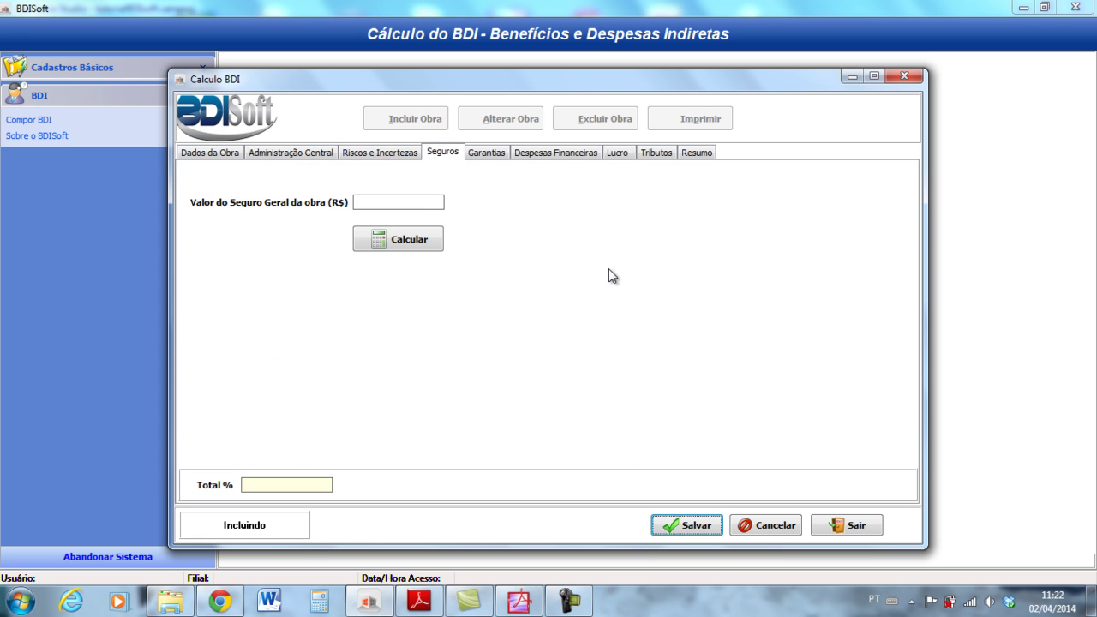
{"action": "left_click", "coordinate": [441, 202]}
{"action": "type", "text": "7000"}
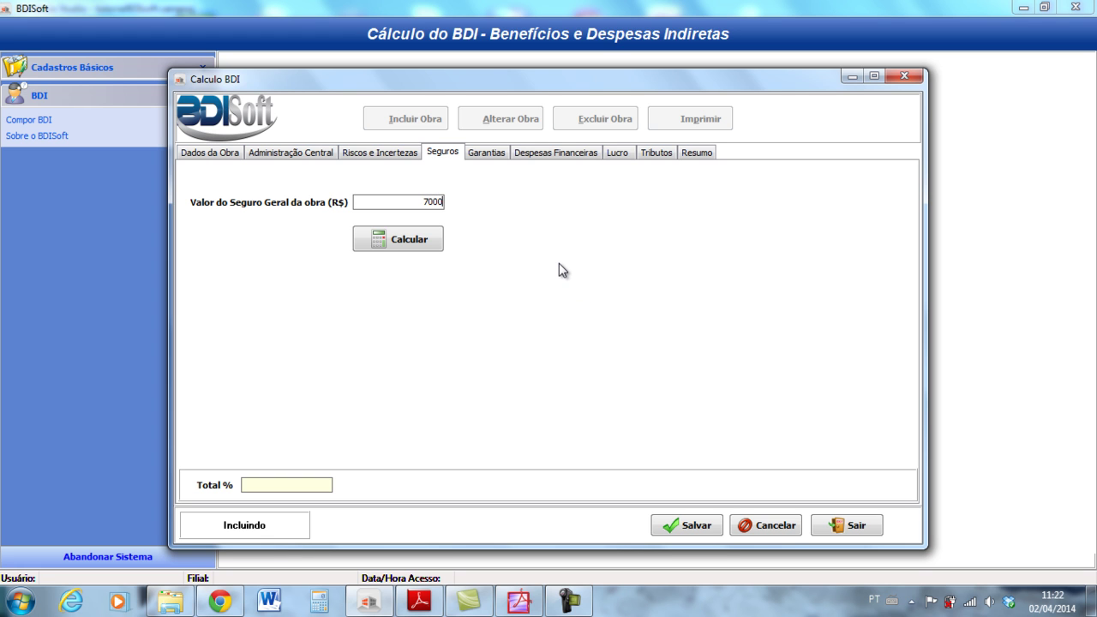
{"action": "key", "text": "Tab"}
{"action": "left_click", "coordinate": [426, 246]}
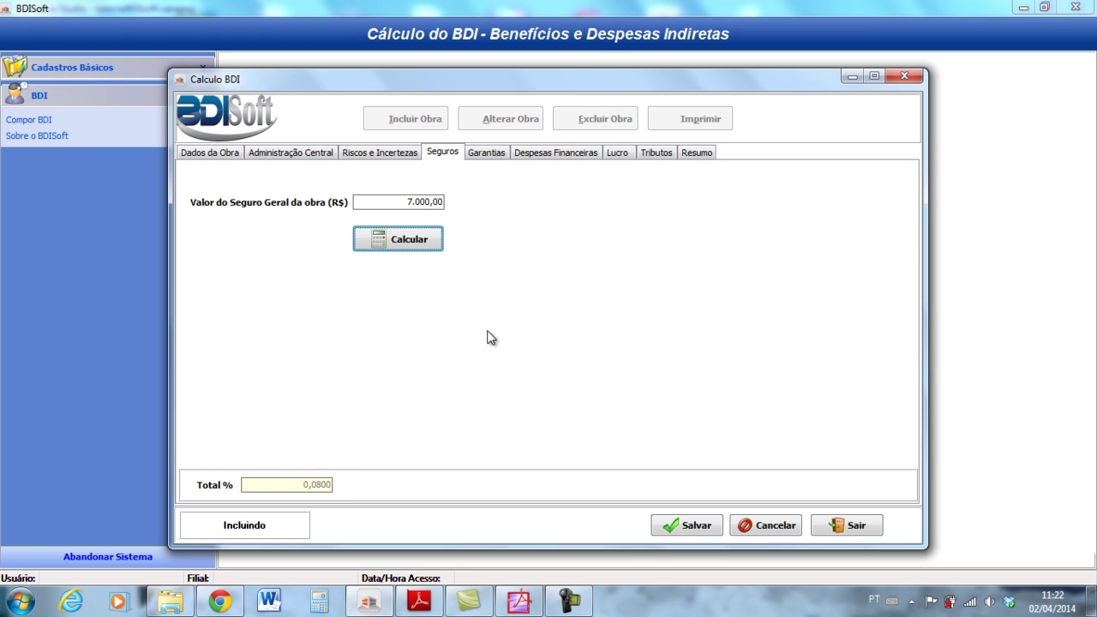
{"action": "left_click", "coordinate": [705, 524]}
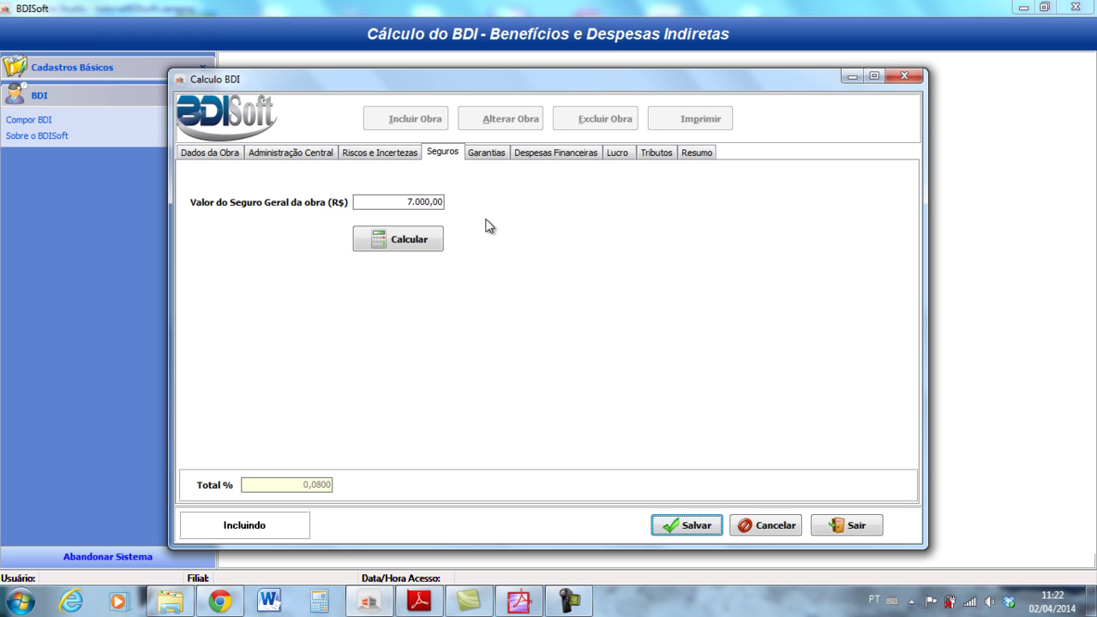
Step: In Garantias, set the required guarantee percentage to 5 and the monthly monetary correction rate to 0,50, calculate the cost and save
{"action": "left_click", "coordinate": [493, 154]}
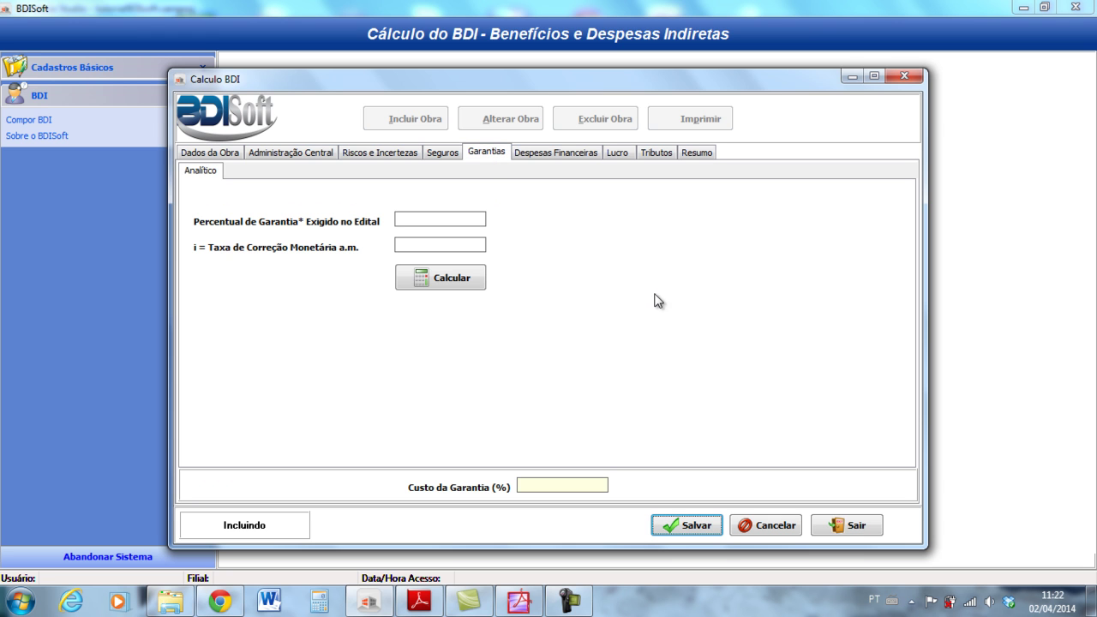
{"action": "left_click", "coordinate": [475, 221]}
{"action": "type", "text": "5"}
{"action": "key", "text": "Tab"}
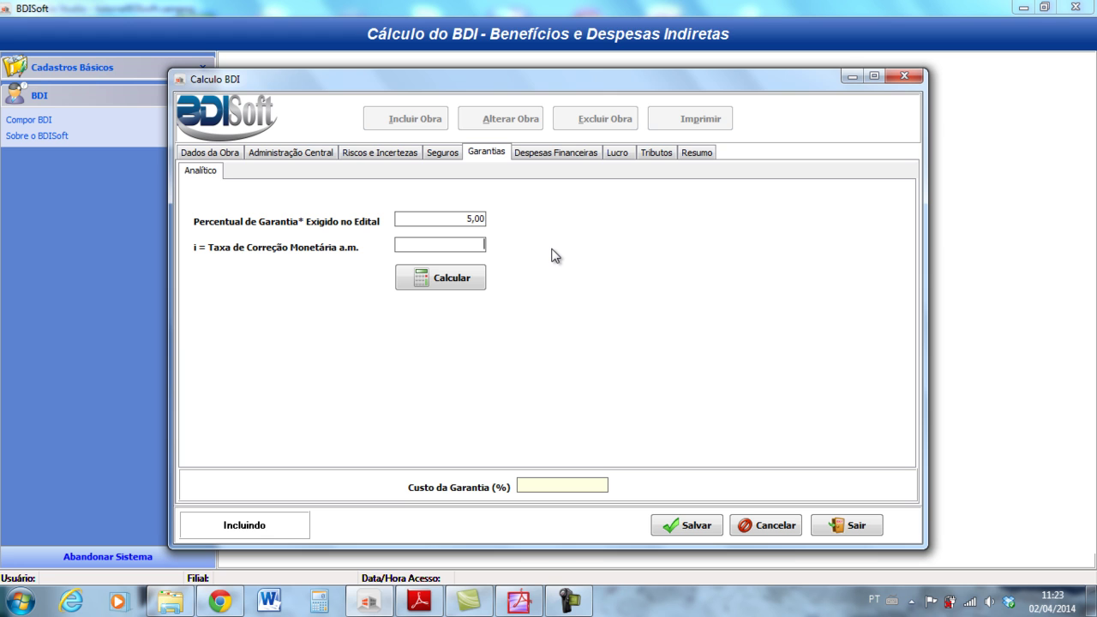
{"action": "type", "text": "0,50"}
{"action": "left_click", "coordinate": [453, 280]}
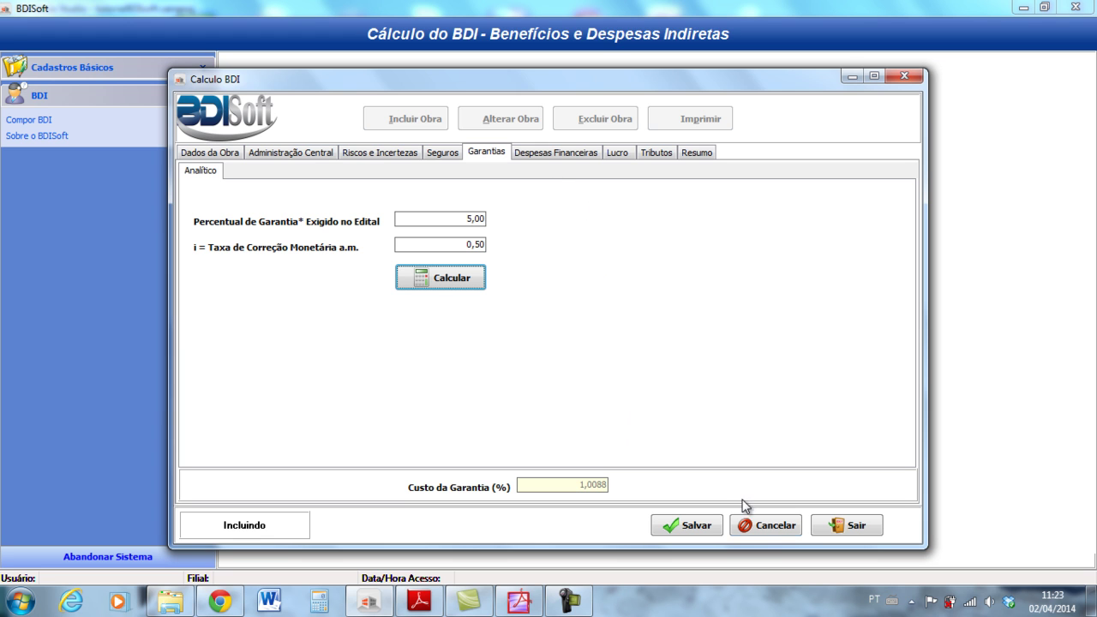
{"action": "left_click", "coordinate": [710, 523]}
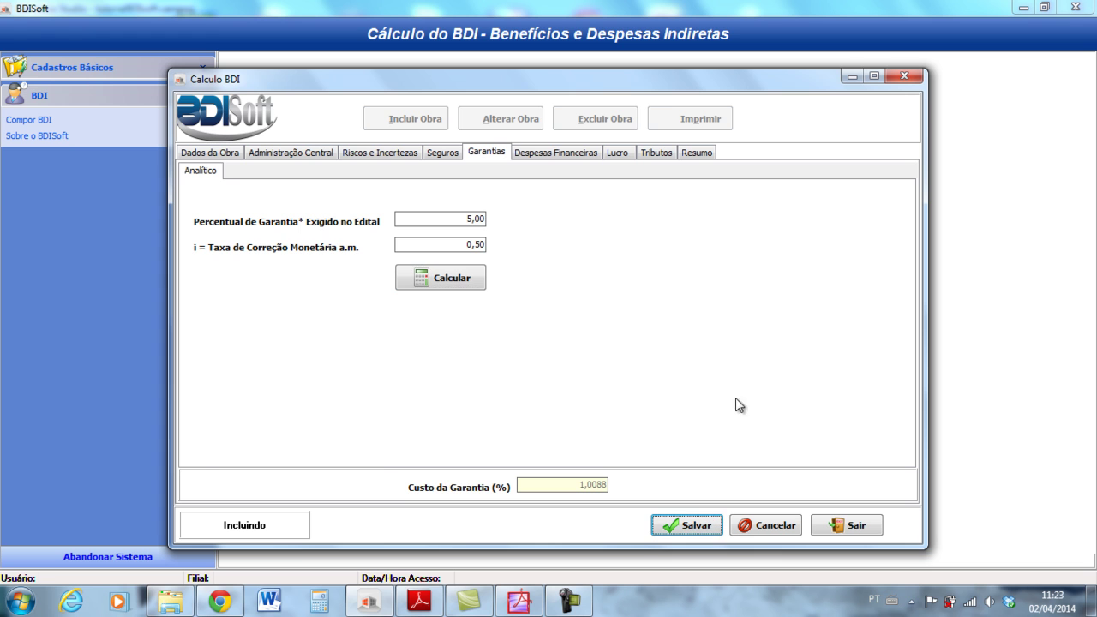
Step: In Despesas Financeiras, set the INCC/ICC monthly rate to 0,50% and the payment delay to 45 days, calculate and save
{"action": "left_click", "coordinate": [544, 155]}
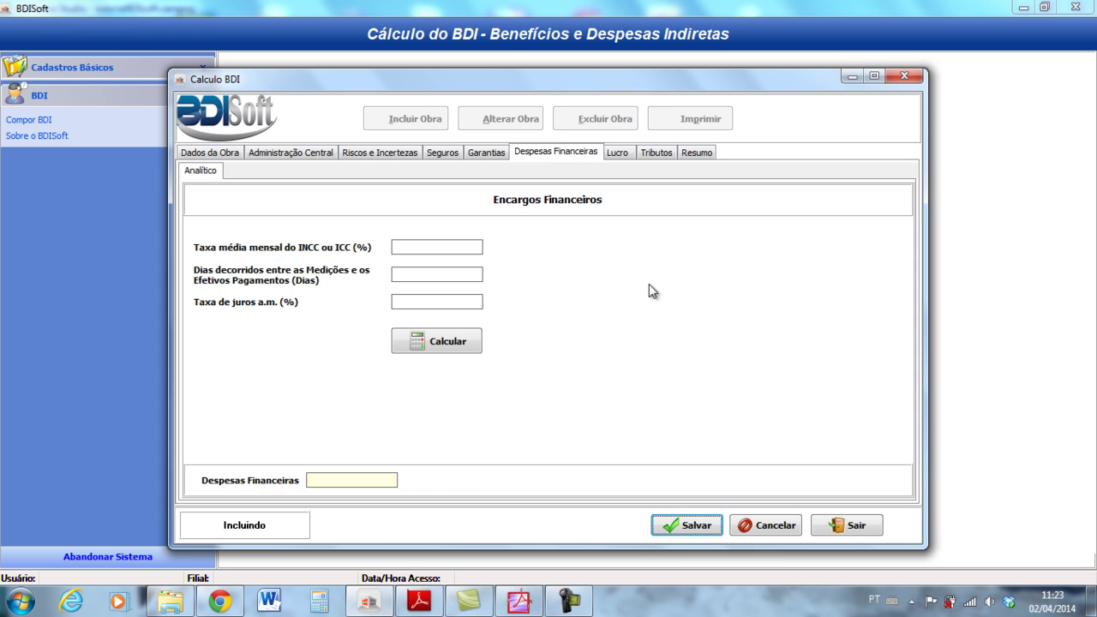
{"action": "left_click", "coordinate": [476, 249]}
{"action": "type", "text": "0,50"}
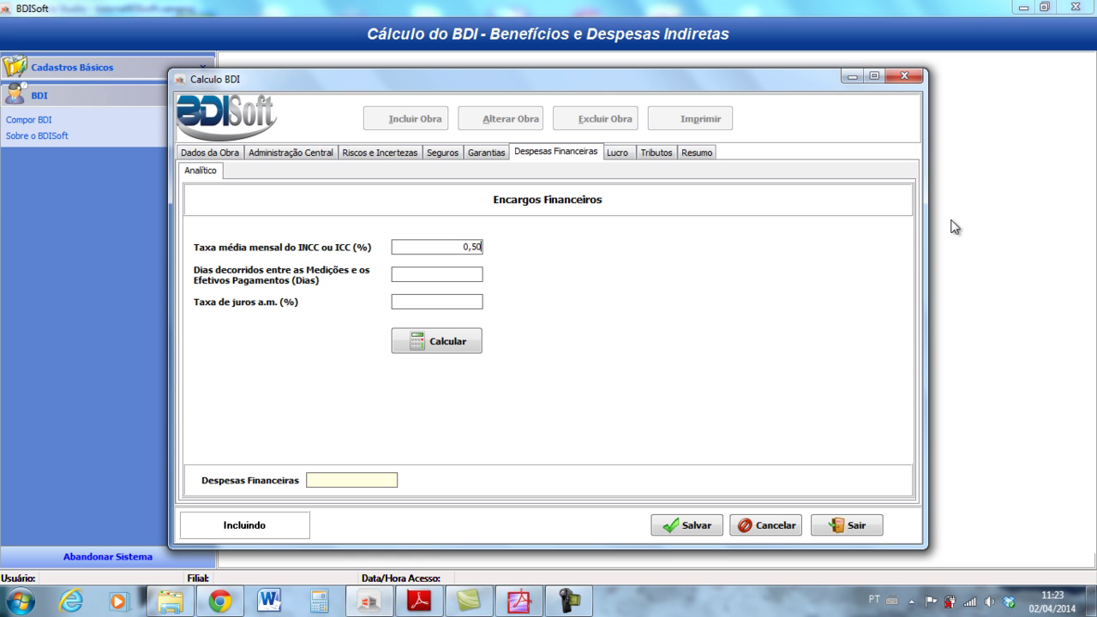
{"action": "key", "text": "Tab"}
{"action": "type", "text": "45"}
{"action": "key", "text": "Tab"}
{"action": "left_click", "coordinate": [465, 345]}
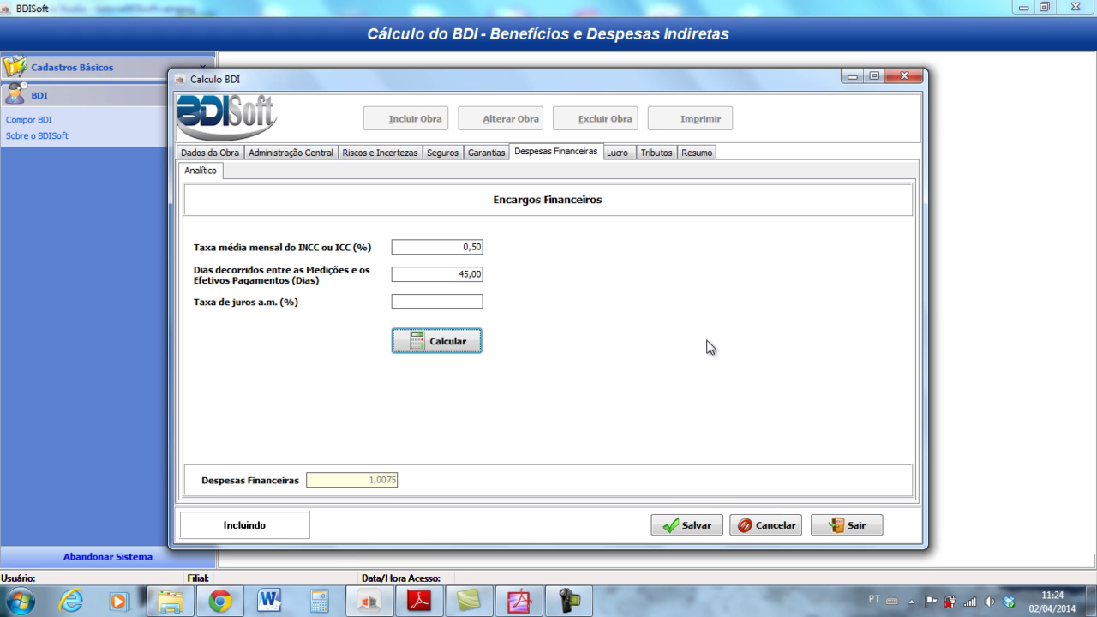
{"action": "left_click", "coordinate": [699, 524]}
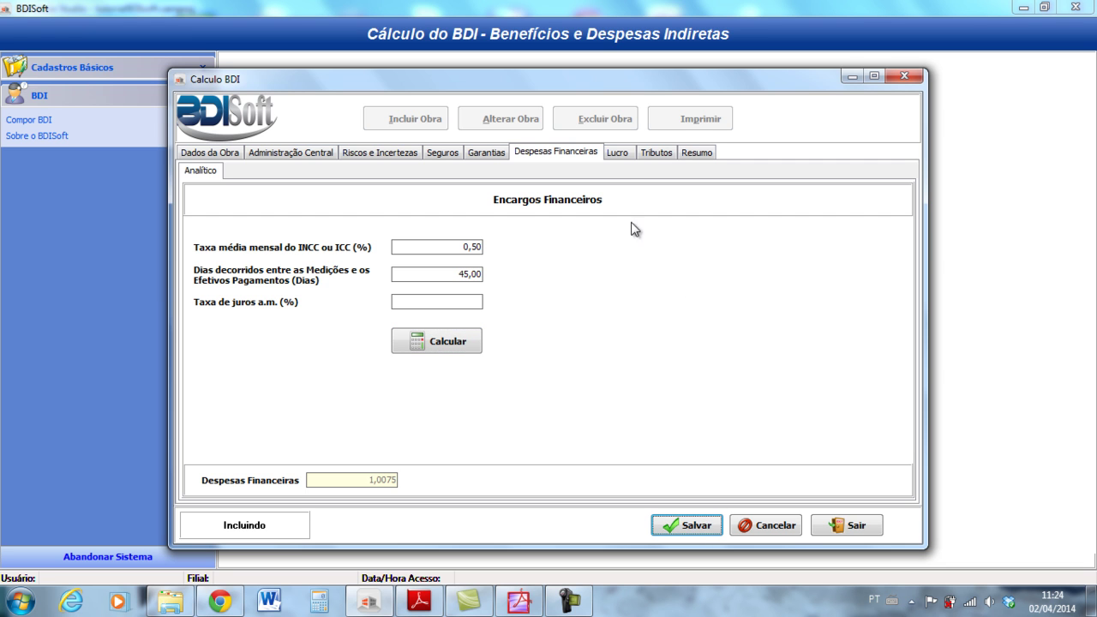
Step: Calculate Lucro as Presumido with a 7% intended net profit, 1,20% IRPJ and 1,08% CSLL
{"action": "left_click", "coordinate": [617, 155]}
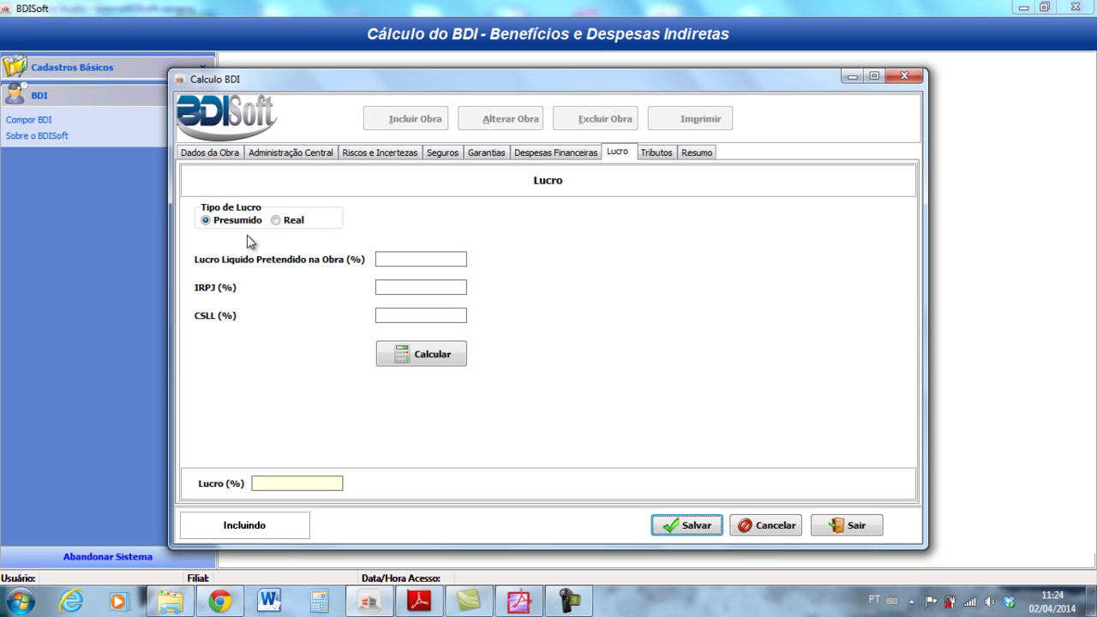
{"action": "left_click", "coordinate": [275, 220]}
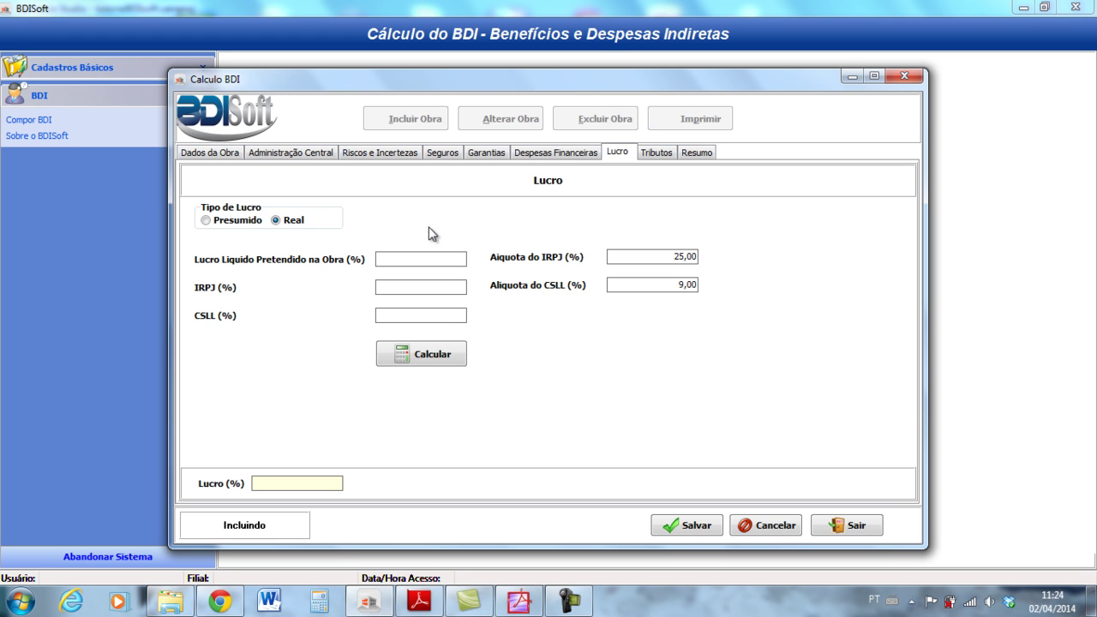
{"action": "left_click", "coordinate": [205, 220]}
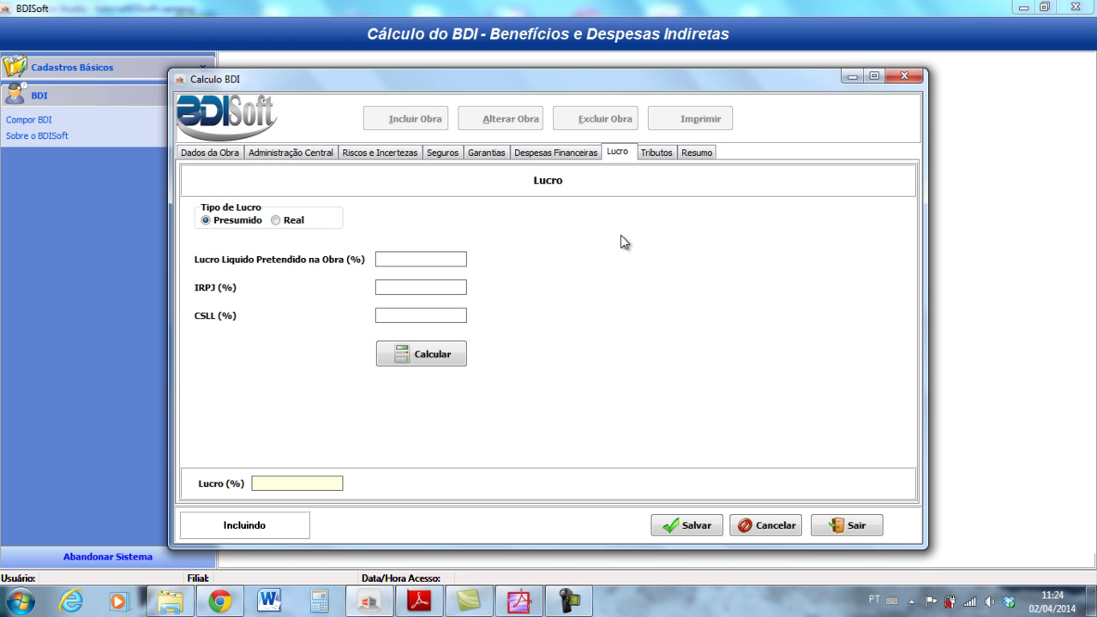
{"action": "type", "text": "7"}
{"action": "key", "text": "Tab"}
{"action": "type", "text": ",20"}
{"action": "type", "text": "1,08"}
{"action": "left_click", "coordinate": [458, 360]}
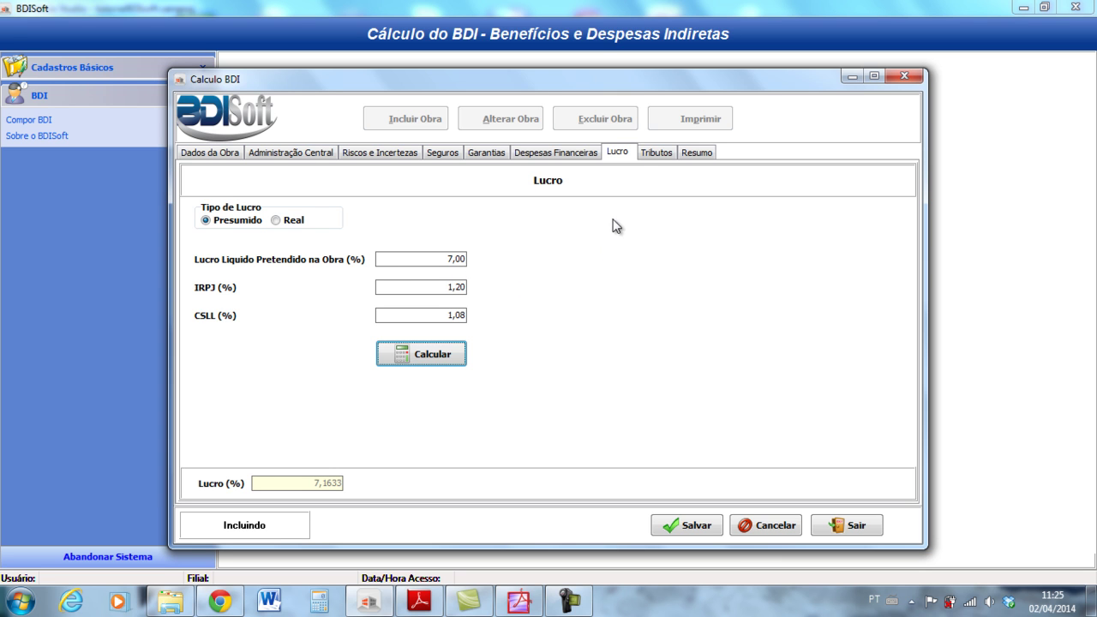
Step: Add a COFINS tax of 3% to the work's Tributos
{"action": "left_click", "coordinate": [658, 158]}
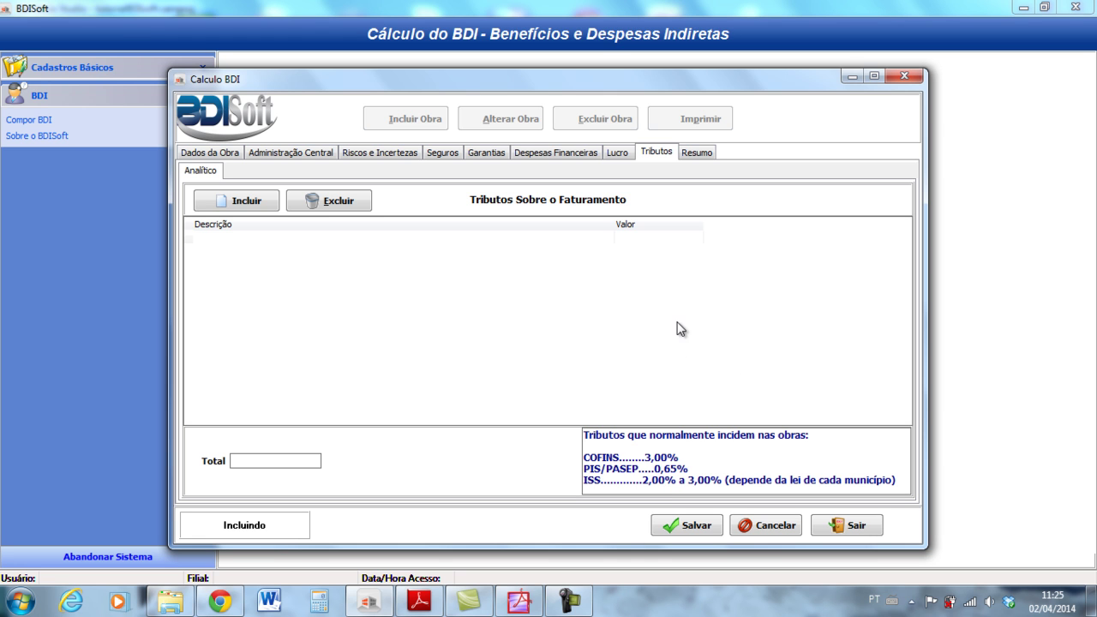
{"action": "left_click", "coordinate": [257, 204]}
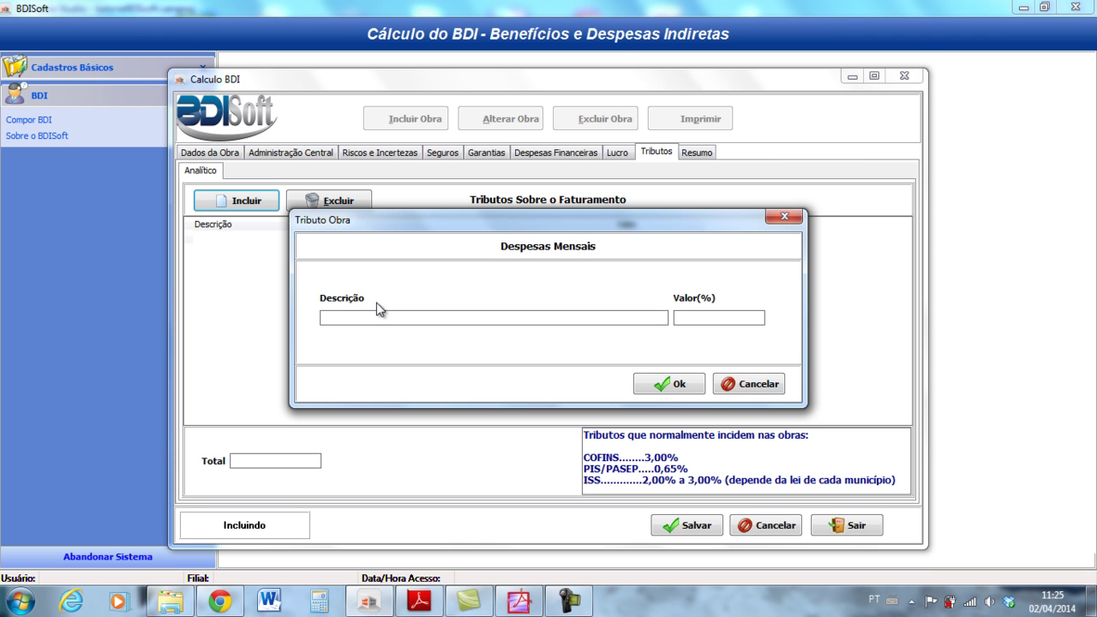
{"action": "type", "text": "cofins"}
{"action": "key", "text": "BackSpace"}
{"action": "key", "text": "BackSpace"}
{"action": "key", "text": "BackSpace"}
{"action": "key", "text": "BackSpace"}
{"action": "key", "text": "BackSpace"}
{"action": "key", "text": "BackSpace"}
{"action": "type", "text": "COFINS"}
{"action": "left_click", "coordinate": [725, 318]}
{"action": "type", "text": "3"}
{"action": "left_click", "coordinate": [685, 385]}
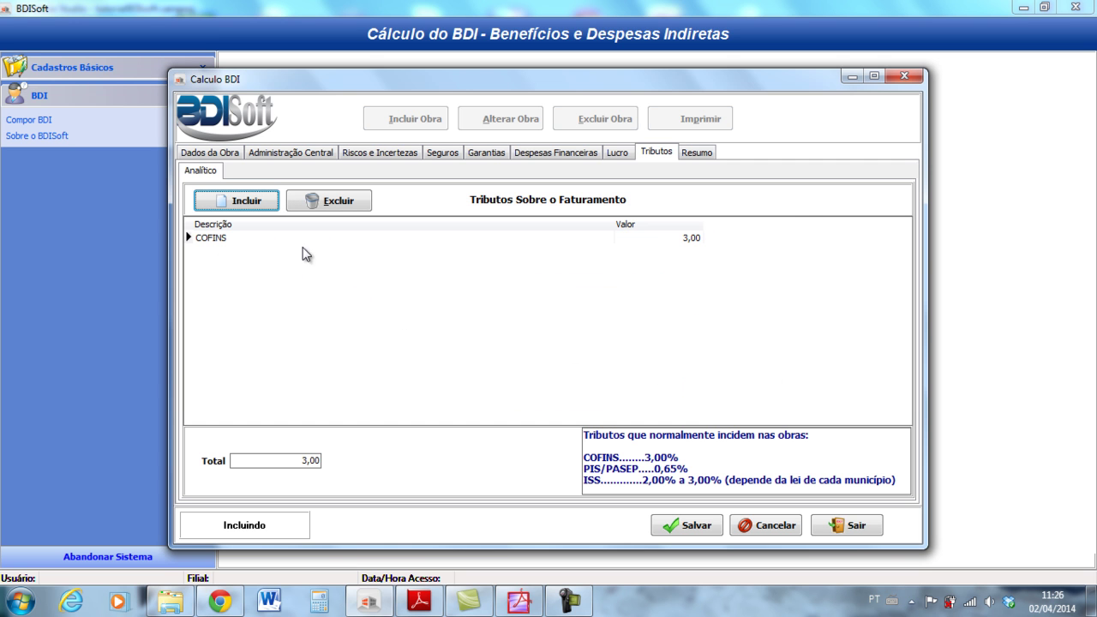
Step: Add a PIS tax of 0,65% to the work's Tributos
{"action": "left_click", "coordinate": [248, 201]}
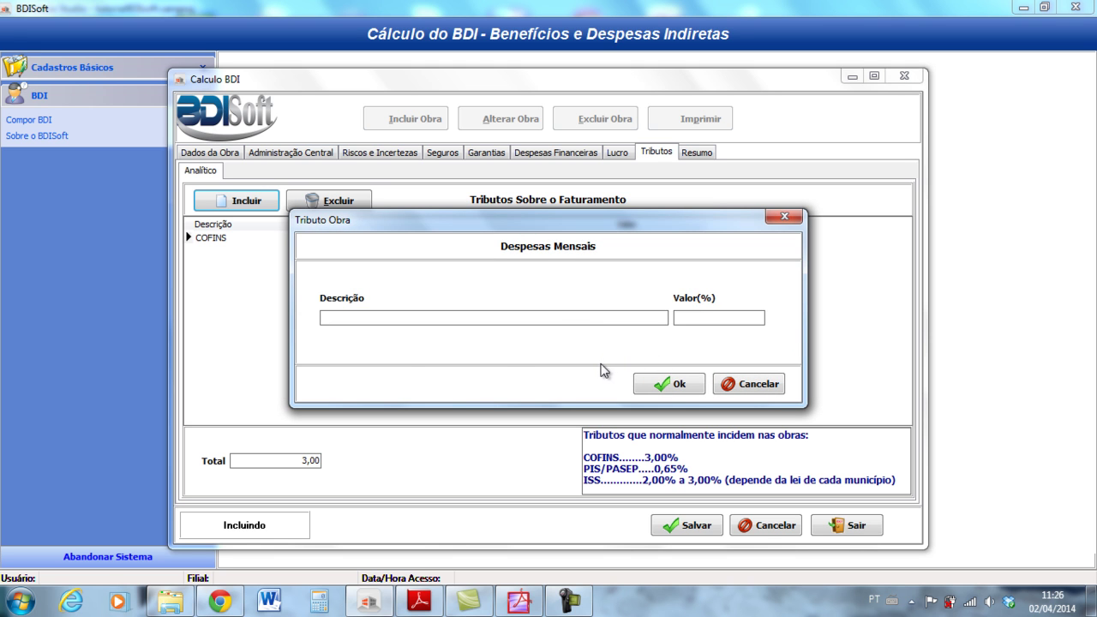
{"action": "type", "text": "PIS"}
{"action": "left_click", "coordinate": [711, 318]}
{"action": "type", "text": "0,65"}
{"action": "left_click", "coordinate": [679, 384]}
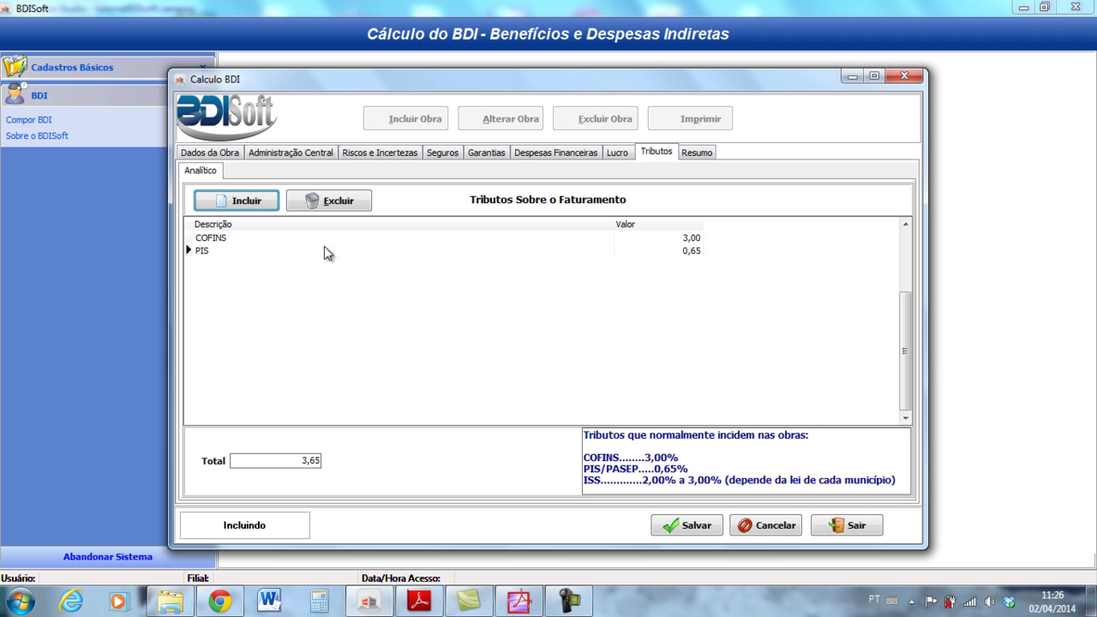
Step: Add an ISS tax of 2,5% to the work's Tributos
{"action": "left_click", "coordinate": [265, 206]}
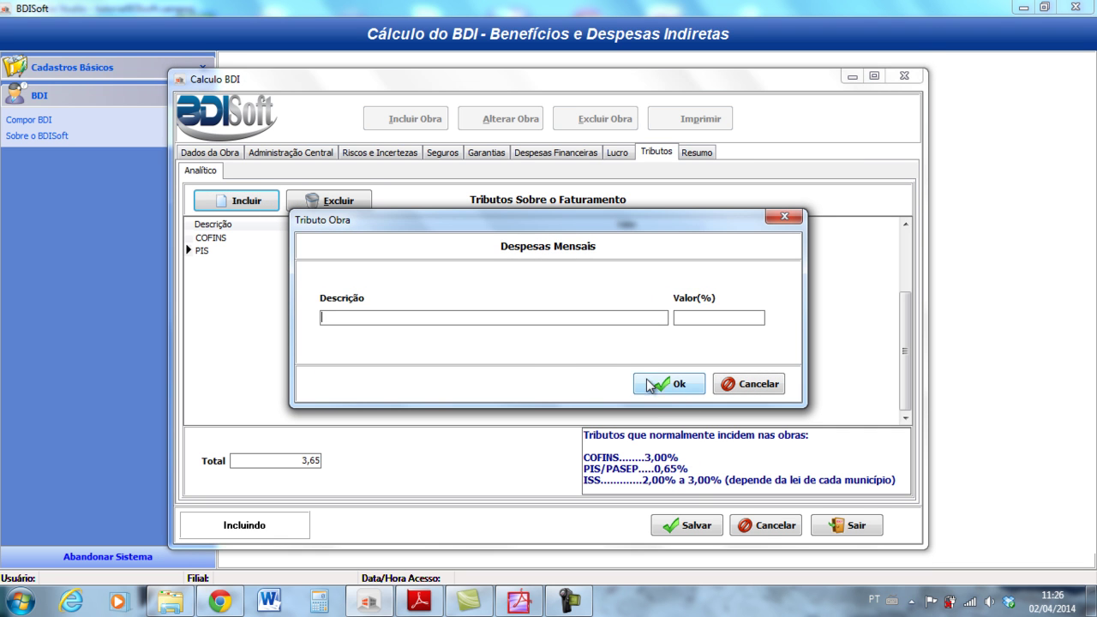
{"action": "type", "text": "ISS"}
{"action": "left_click", "coordinate": [702, 315]}
{"action": "type", "text": "2,5"}
{"action": "left_click", "coordinate": [697, 383]}
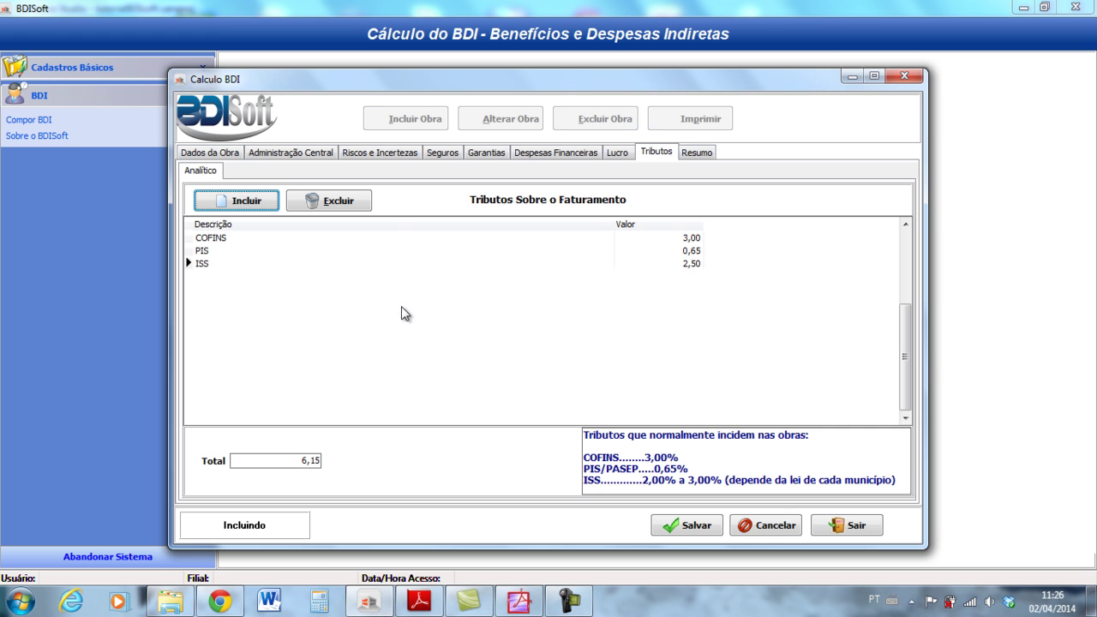
Step: Add a CONTRIBUIÇÃO PREVIDENCIÁRIA tax of 2,00% to the work's Tributos and save
{"action": "left_click", "coordinate": [264, 204]}
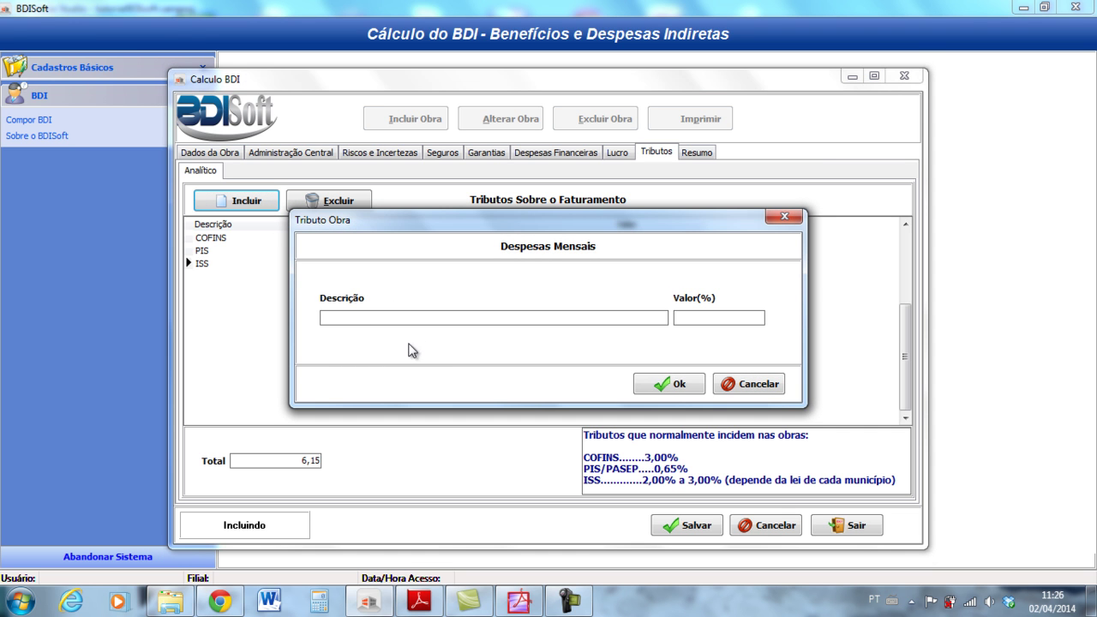
{"action": "type", "text": "CONTRIBUIÇÃO PREVIDENCIÁRIA"}
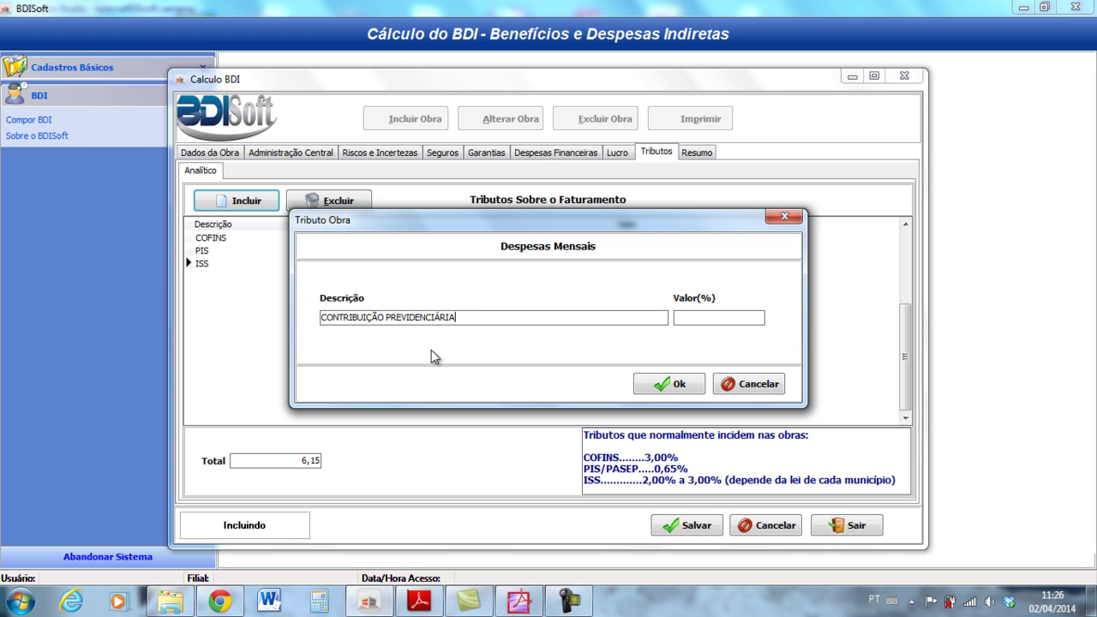
{"action": "left_click", "coordinate": [688, 318]}
{"action": "type", "text": "2,00"}
{"action": "left_click", "coordinate": [673, 383]}
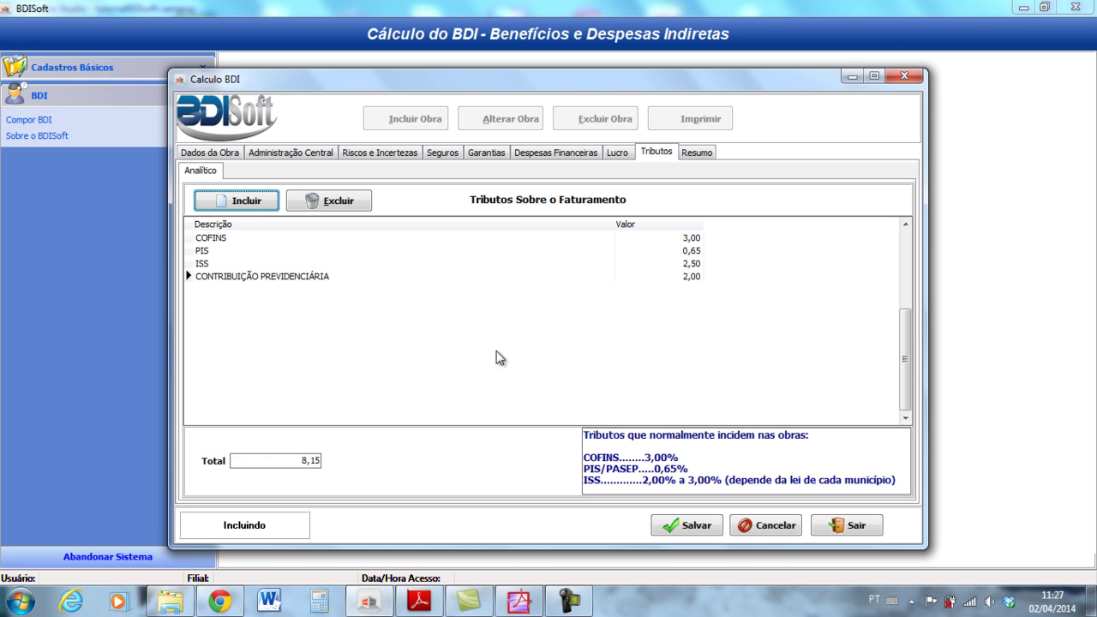
{"action": "left_click", "coordinate": [704, 523]}
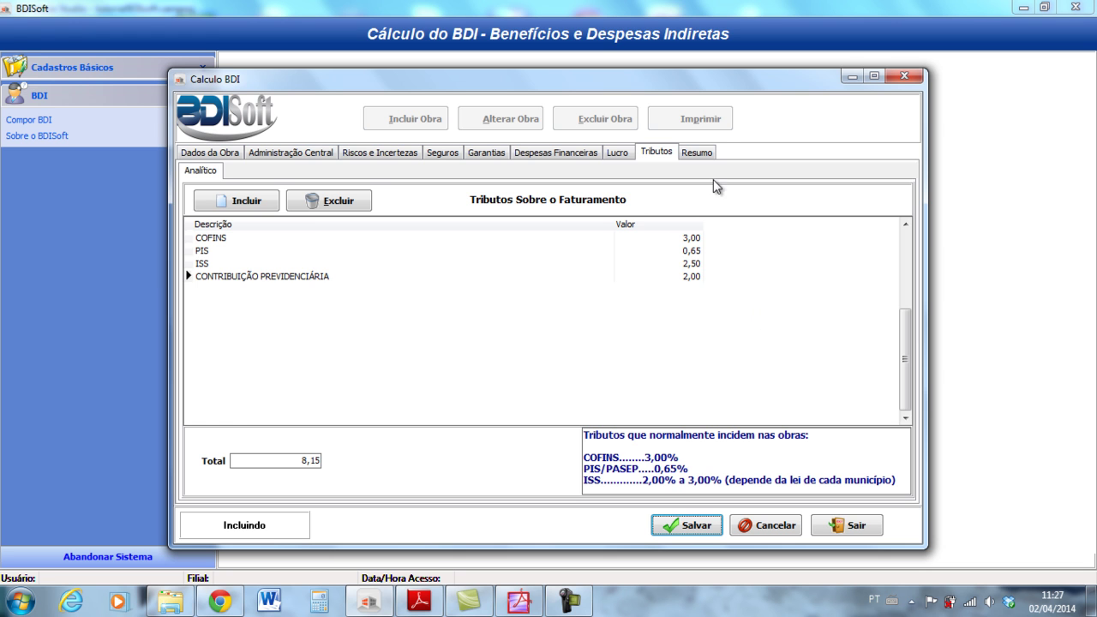
Step: Calculate and save the BDI and global price in Resumo, and open the print preview of the summary report
{"action": "left_click", "coordinate": [696, 154]}
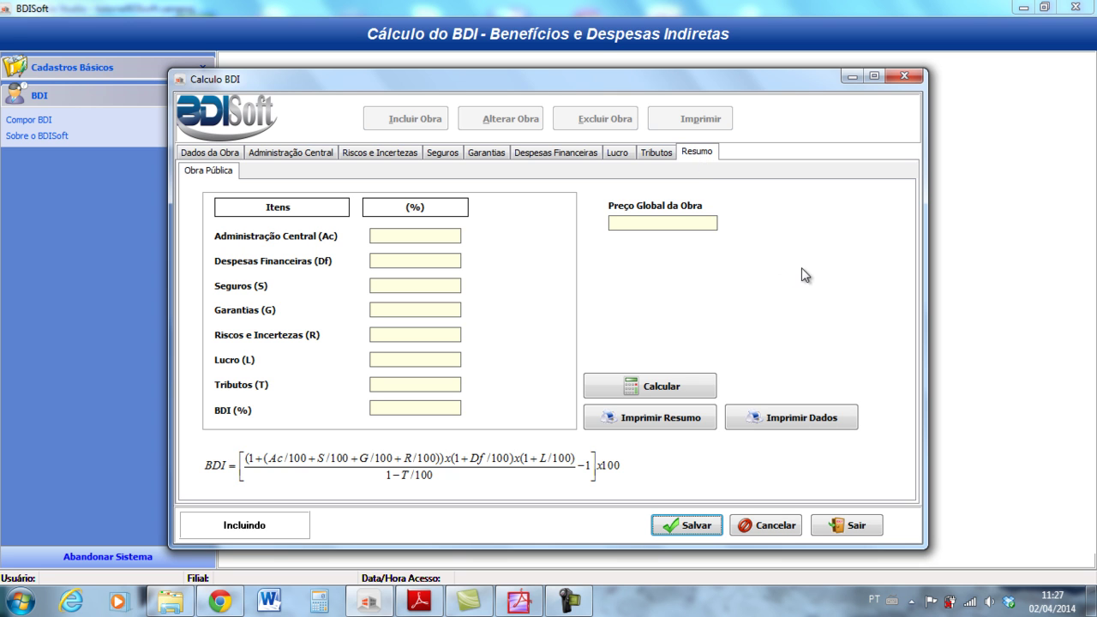
{"action": "left_click", "coordinate": [660, 387]}
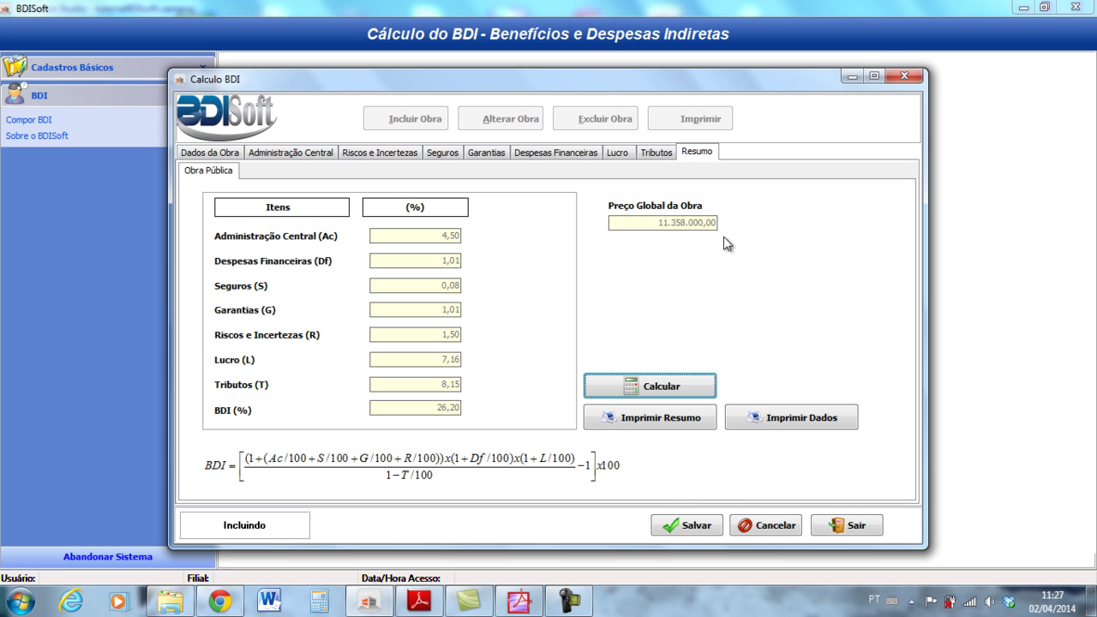
{"action": "left_click", "coordinate": [686, 526]}
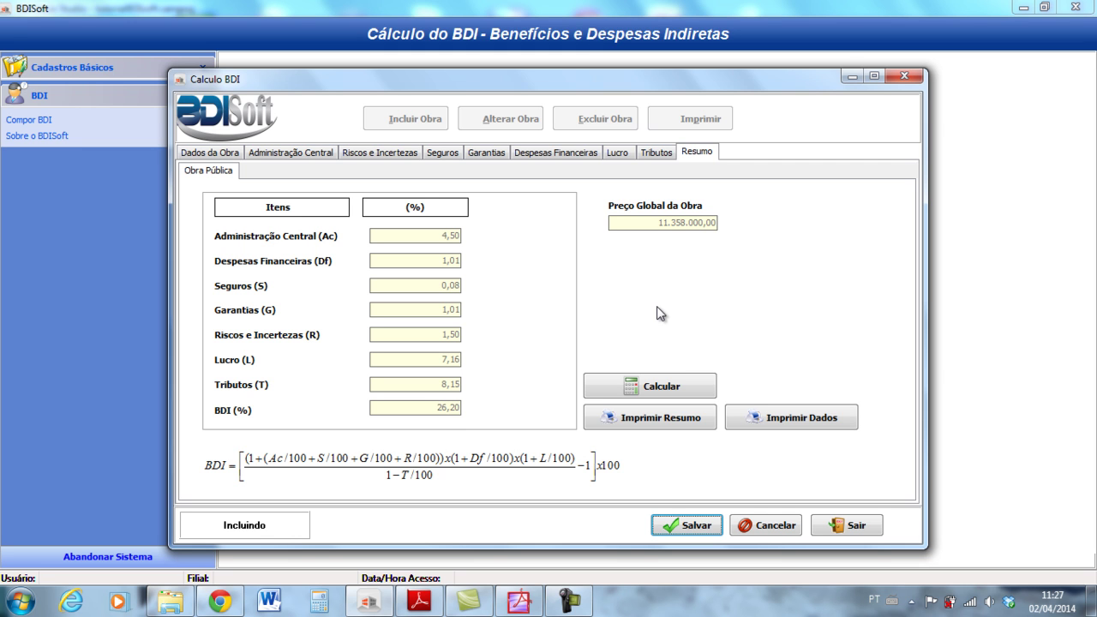
{"action": "left_click", "coordinate": [651, 419]}
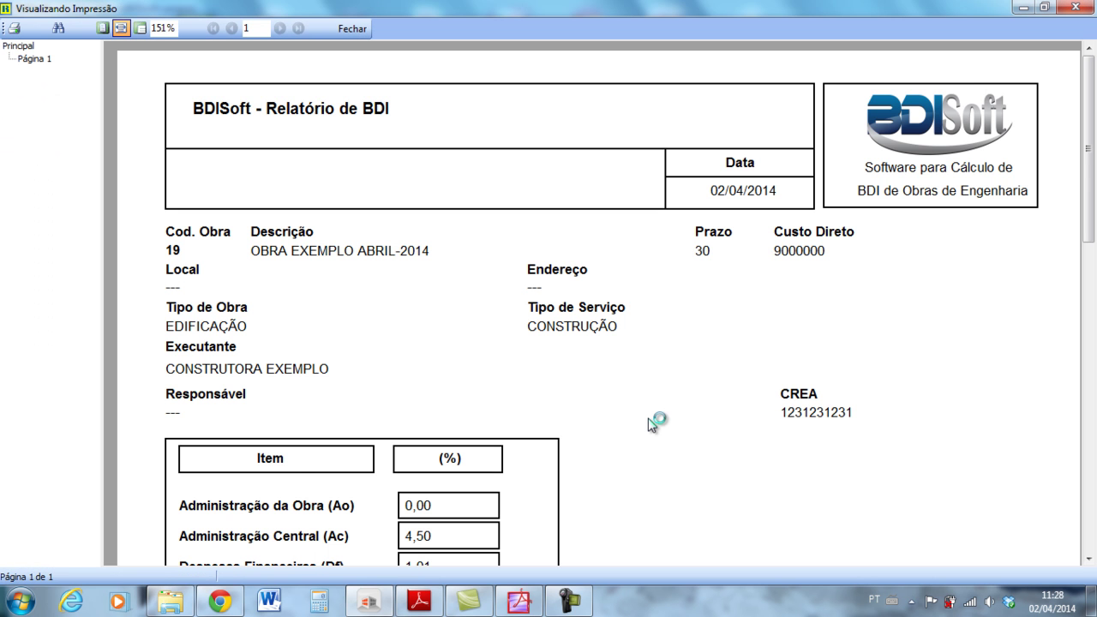
Step: Review the BDI summary report from the work's data down to the component percentages and formula, and close its preview
{"action": "scroll", "coordinate": [651, 422], "scroll_direction": "down", "scroll_amount": 5}
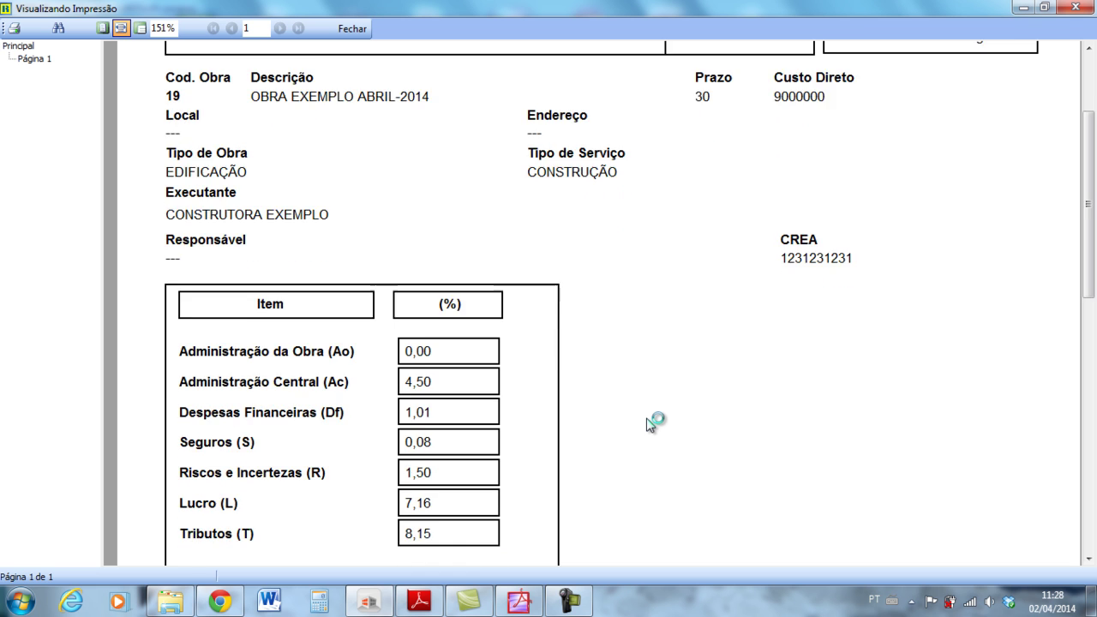
{"action": "scroll", "coordinate": [649, 425], "scroll_direction": "down", "scroll_amount": 4}
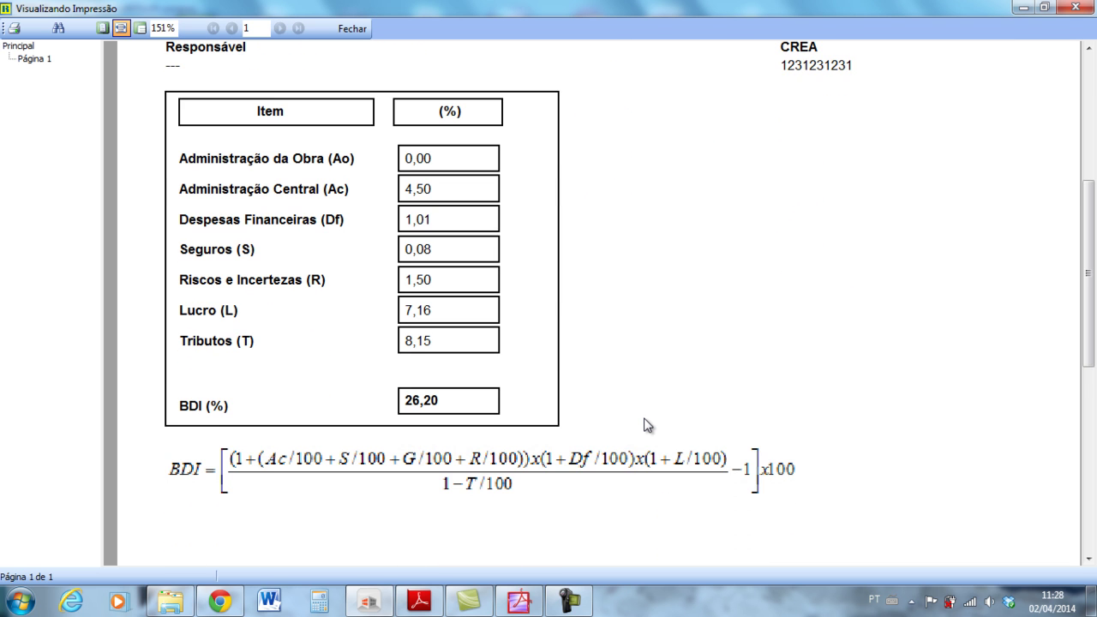
{"action": "scroll", "coordinate": [648, 425], "scroll_direction": "up", "scroll_amount": 3}
{"action": "scroll", "coordinate": [649, 426], "scroll_direction": "up", "scroll_amount": 6}
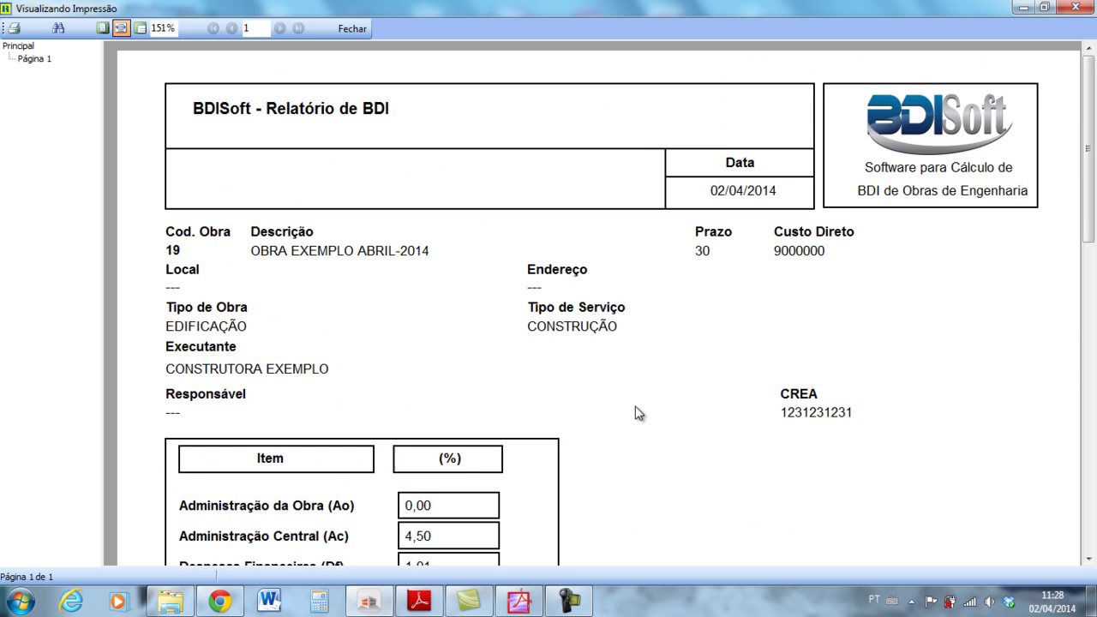
{"action": "left_click", "coordinate": [351, 29]}
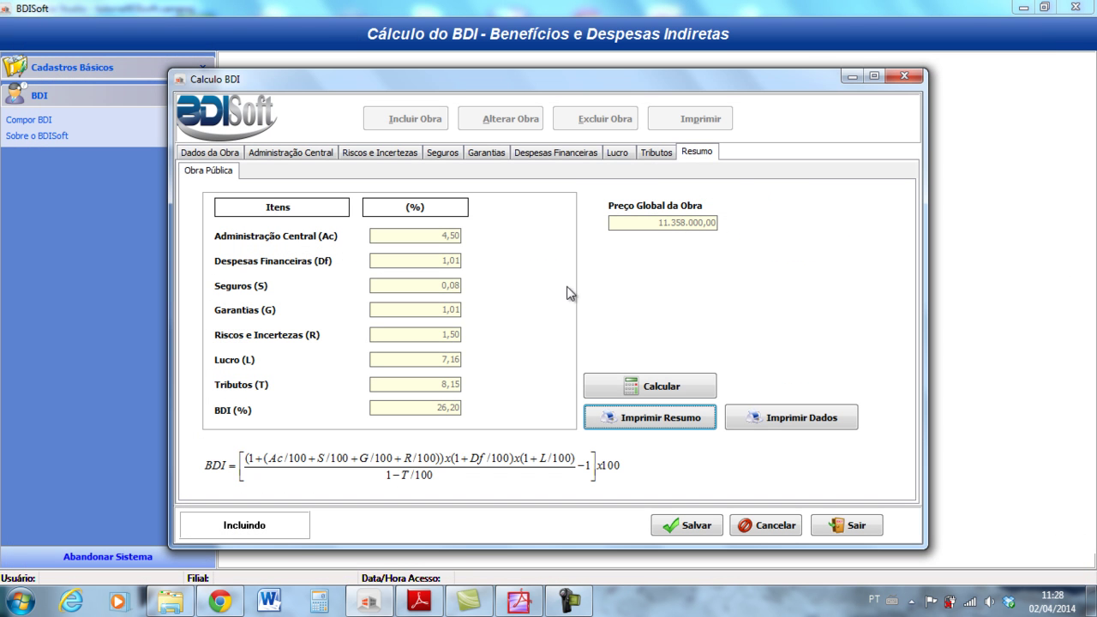
Step: Open the print preview of the work's input data report, examine its sections from Riscos e Incertezas to Tributos, and close it
{"action": "left_click", "coordinate": [776, 418]}
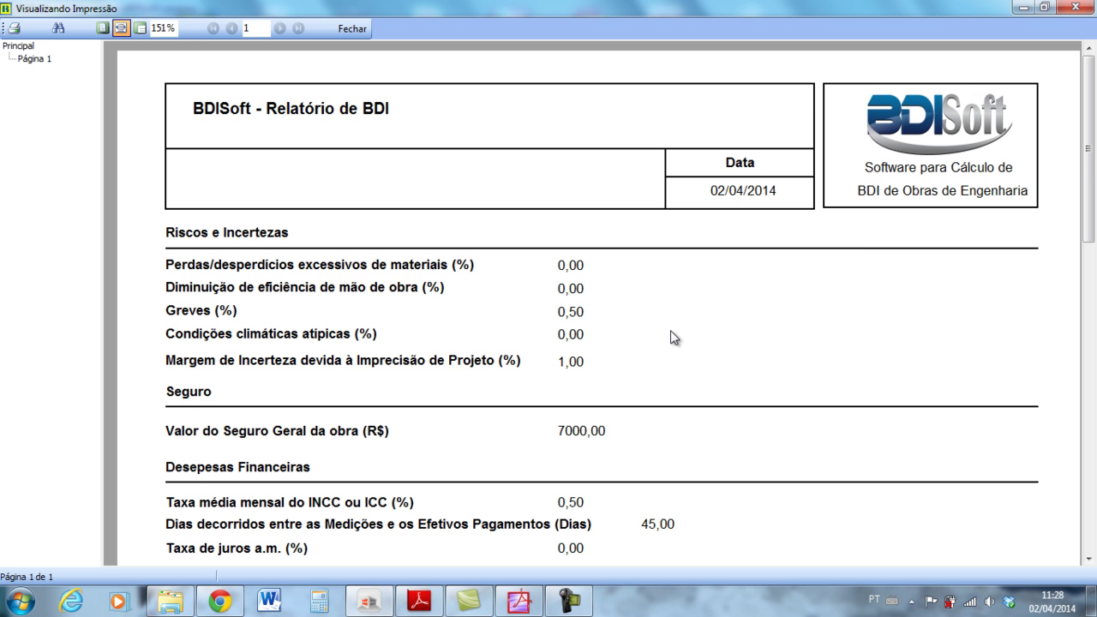
{"action": "scroll", "coordinate": [673, 337], "scroll_direction": "down", "scroll_amount": 3}
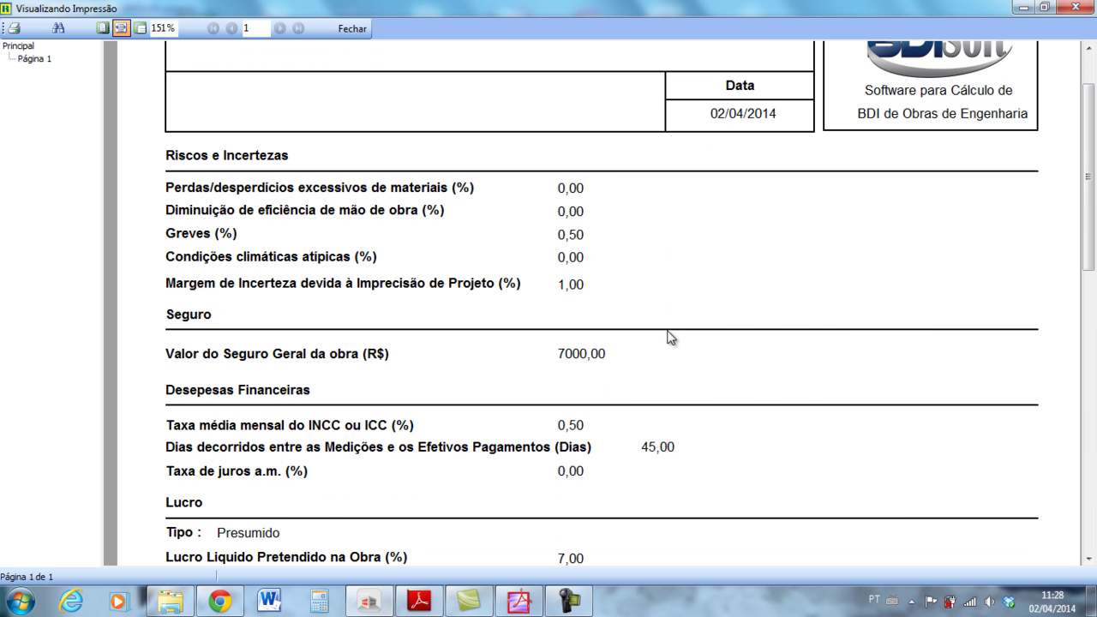
{"action": "scroll", "coordinate": [668, 338], "scroll_direction": "down", "scroll_amount": 4}
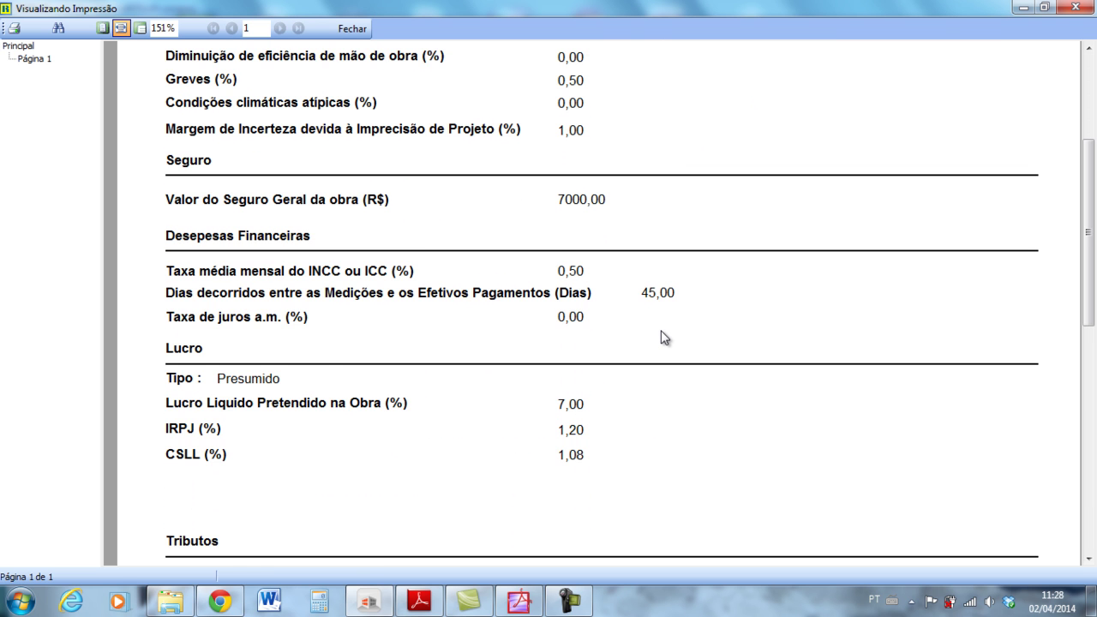
{"action": "scroll", "coordinate": [660, 337], "scroll_direction": "down", "scroll_amount": 6}
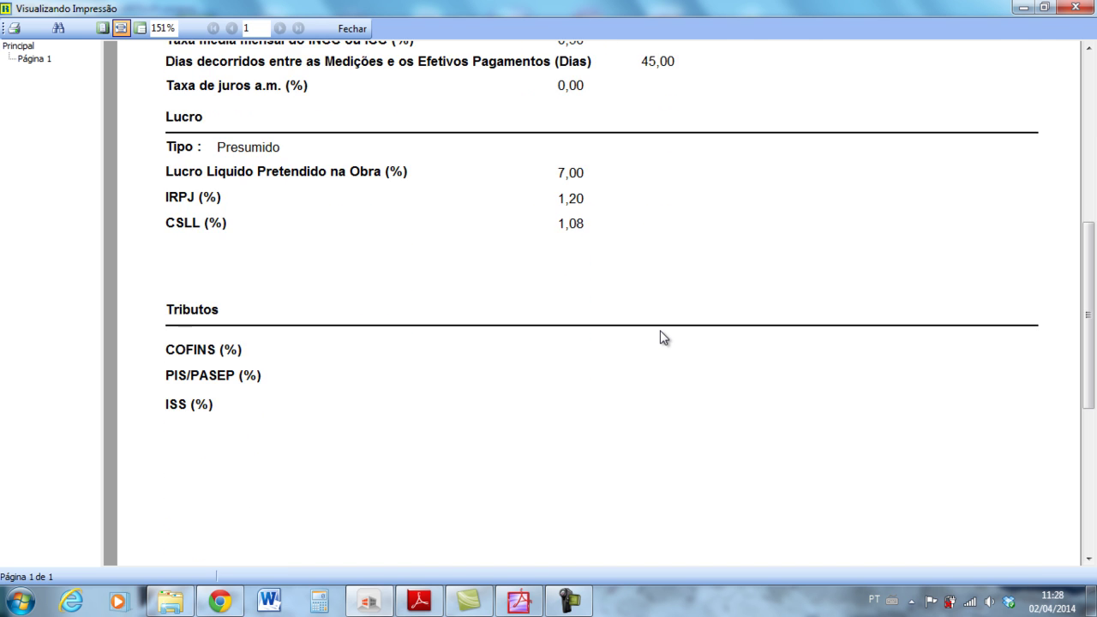
{"action": "scroll", "coordinate": [660, 337], "scroll_direction": "down", "scroll_amount": 8}
{"action": "scroll", "coordinate": [658, 335], "scroll_direction": "up", "scroll_amount": 4}
{"action": "scroll", "coordinate": [660, 336], "scroll_direction": "down", "scroll_amount": 3}
{"action": "scroll", "coordinate": [660, 336], "scroll_direction": "up", "scroll_amount": 12}
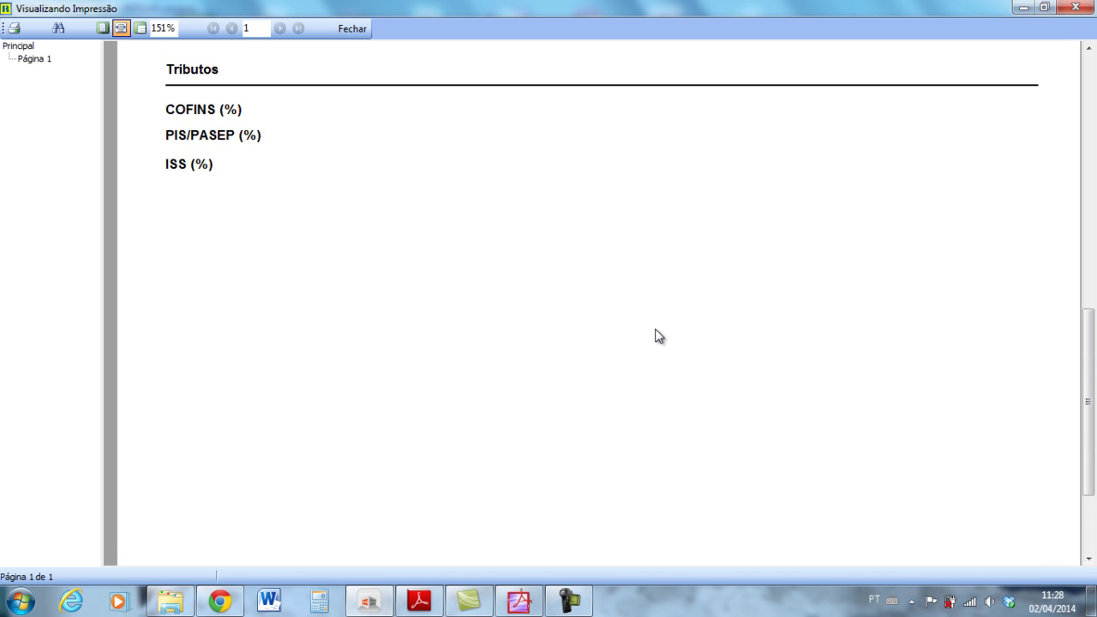
{"action": "scroll", "coordinate": [658, 335], "scroll_direction": "up", "scroll_amount": 8}
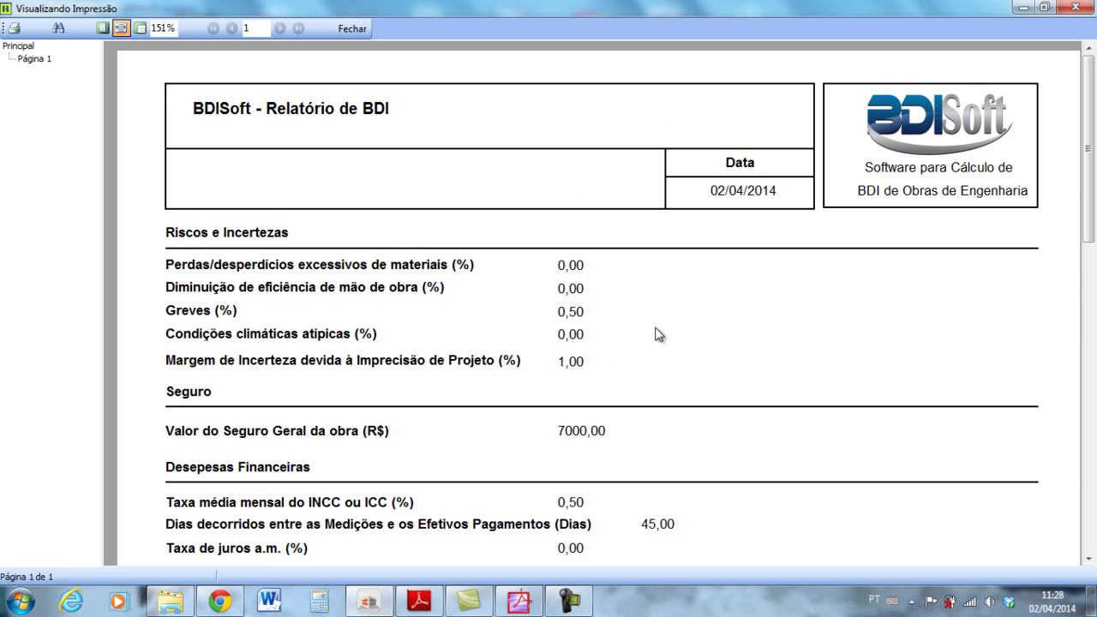
{"action": "left_click", "coordinate": [350, 28]}
Step: Reopen the BDI summary report preview and view its print options without printing
{"action": "left_click", "coordinate": [682, 419]}
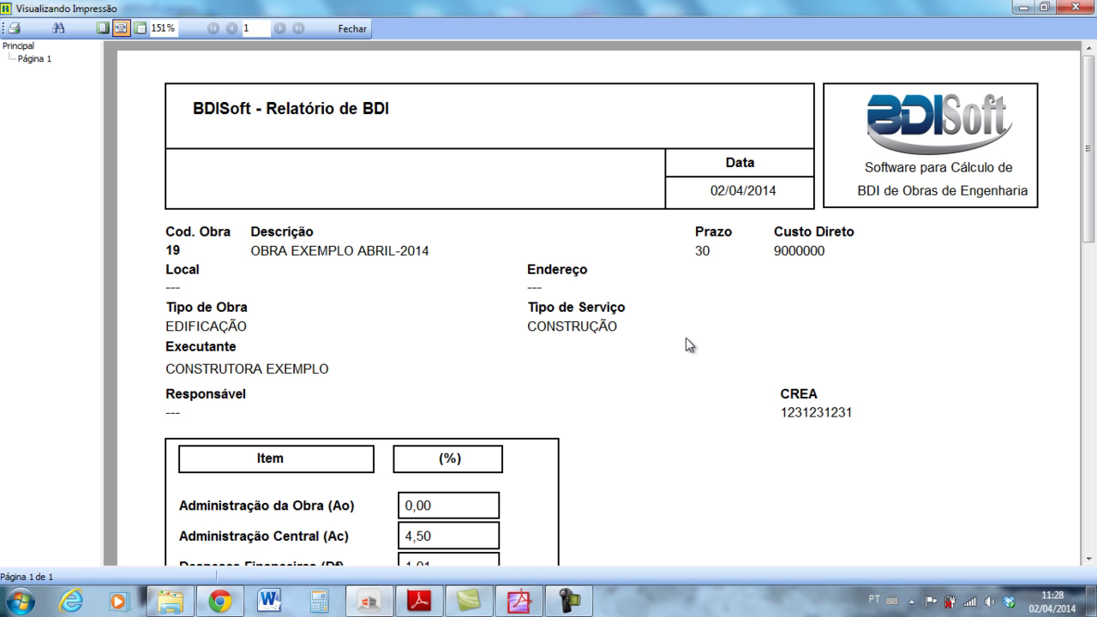
{"action": "left_click", "coordinate": [15, 28]}
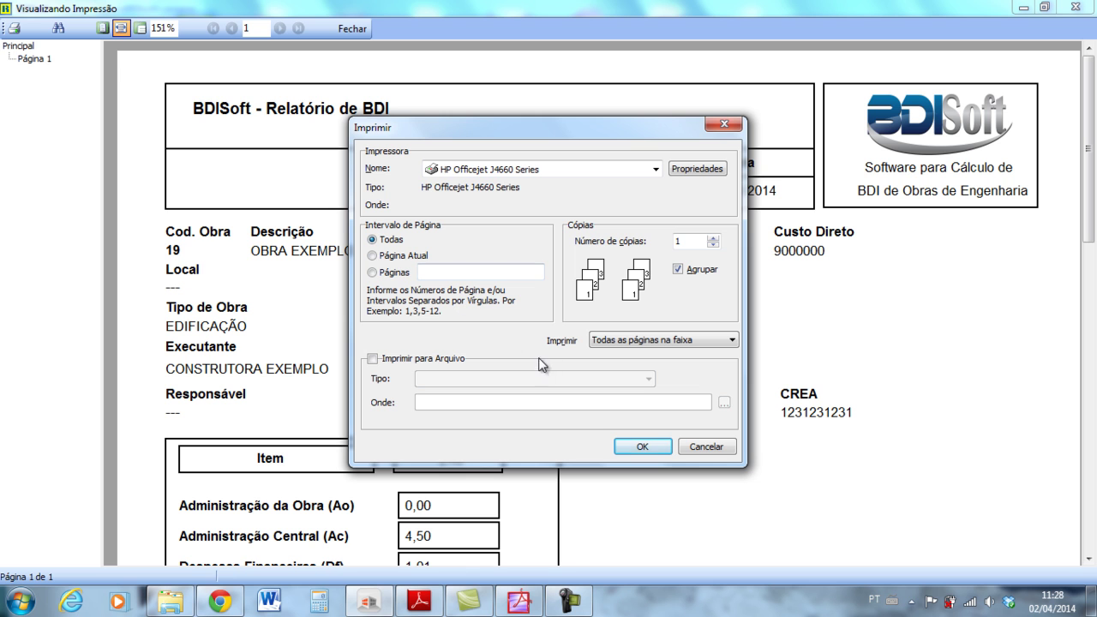
{"action": "left_click", "coordinate": [717, 450]}
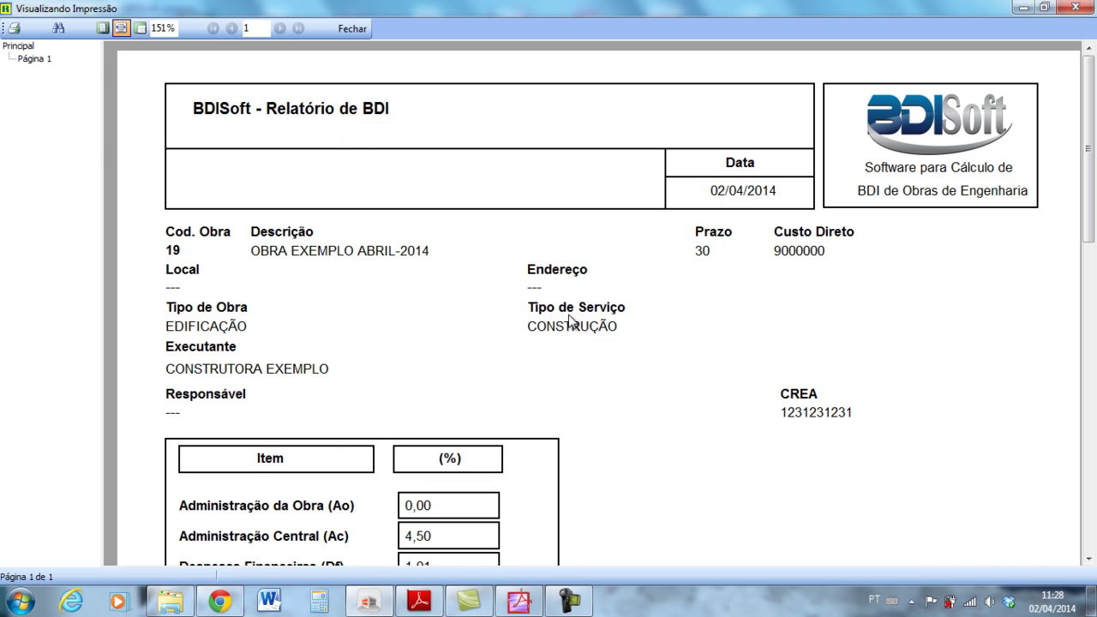
Step: Try printing the summary report to a file of type Arquivo Texto
{"action": "left_click", "coordinate": [15, 28]}
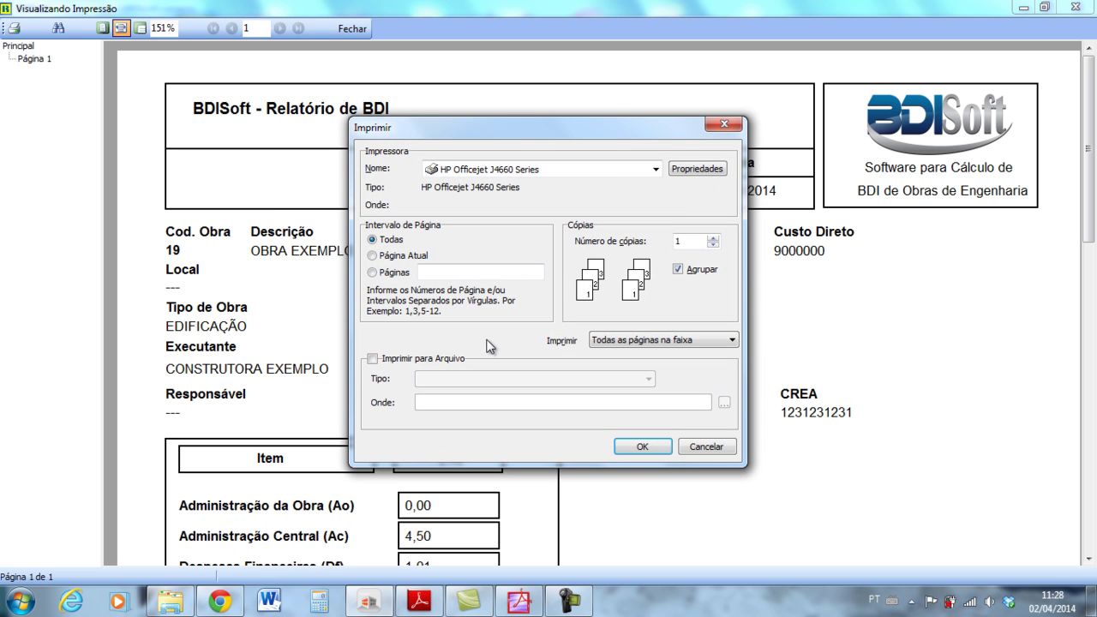
{"action": "left_click", "coordinate": [372, 360]}
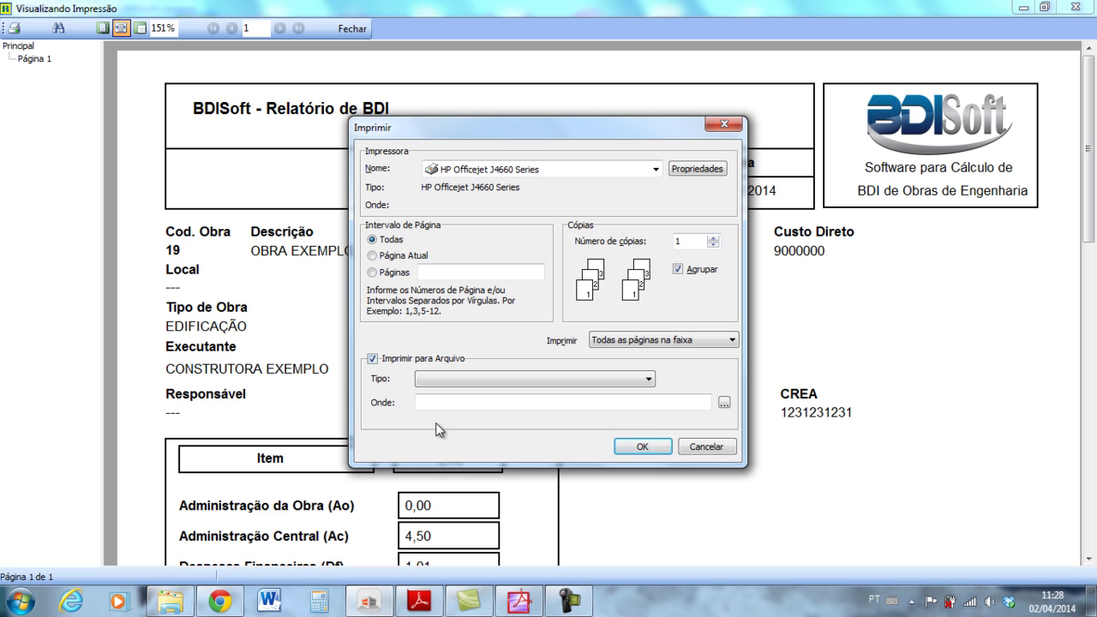
{"action": "left_click", "coordinate": [649, 379]}
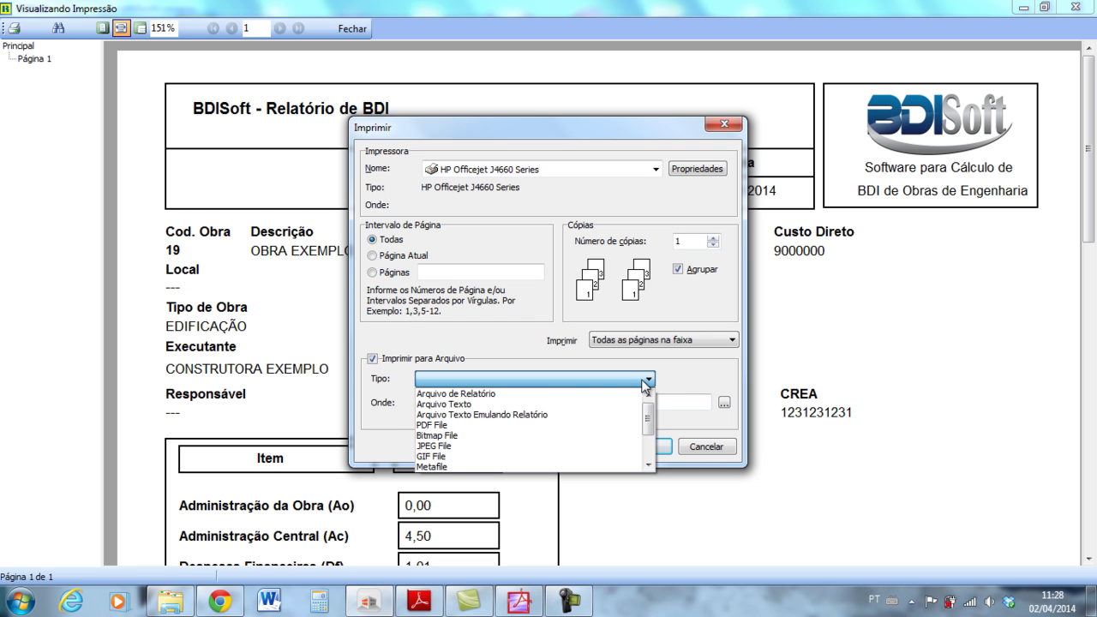
{"action": "left_click", "coordinate": [474, 404]}
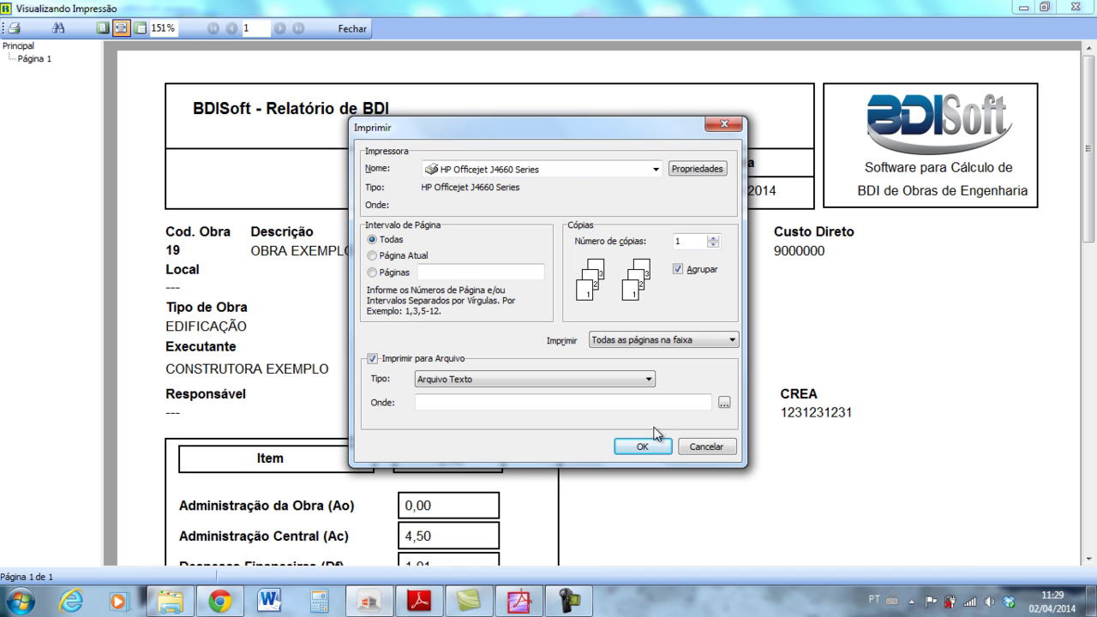
{"action": "left_click", "coordinate": [707, 448]}
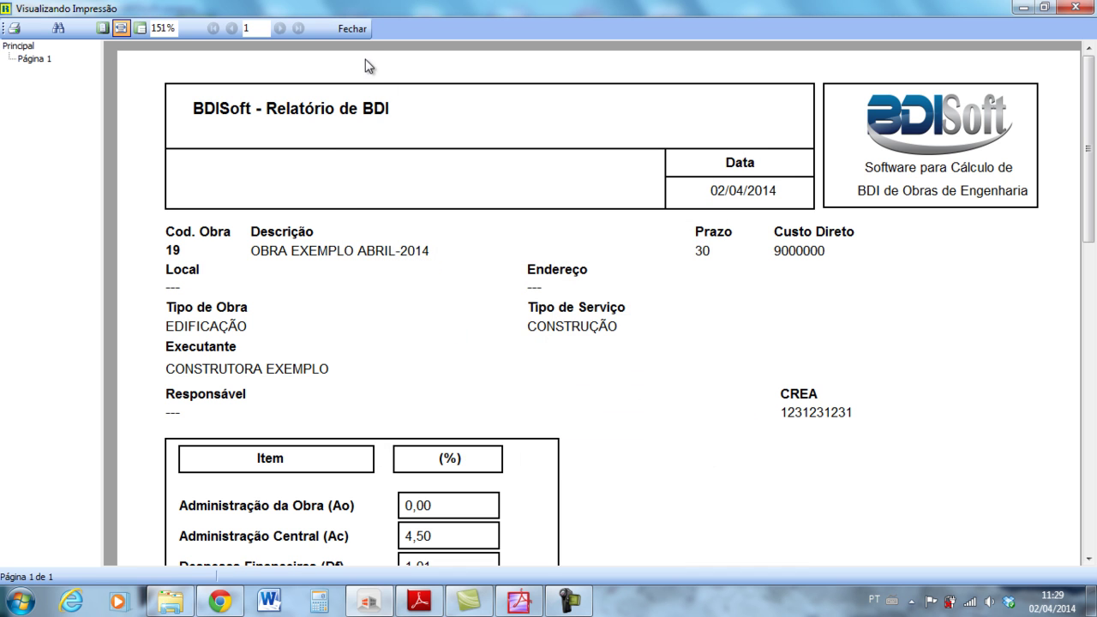
Step: Close the summary report preview and save the work's BDI calculation
{"action": "left_click", "coordinate": [352, 28]}
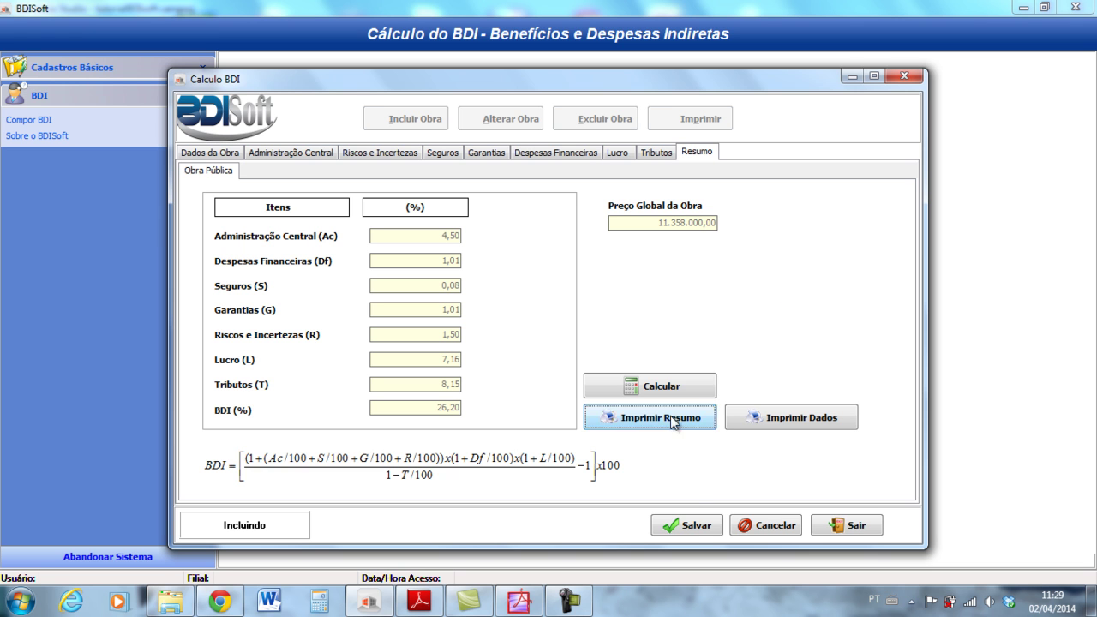
{"action": "left_click", "coordinate": [694, 526]}
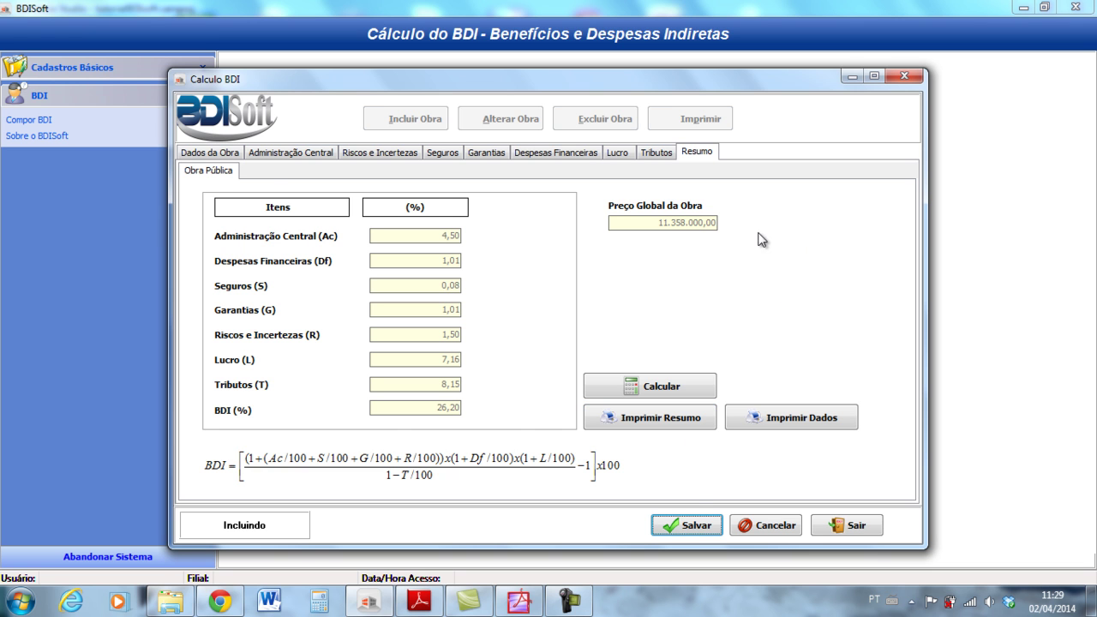
Step: In Dados da Obra, set Fonte de Recursos to Particular, Orçamentista / Analista to Proponente and Tipo de BDI to Detalhado
{"action": "left_click", "coordinate": [206, 156]}
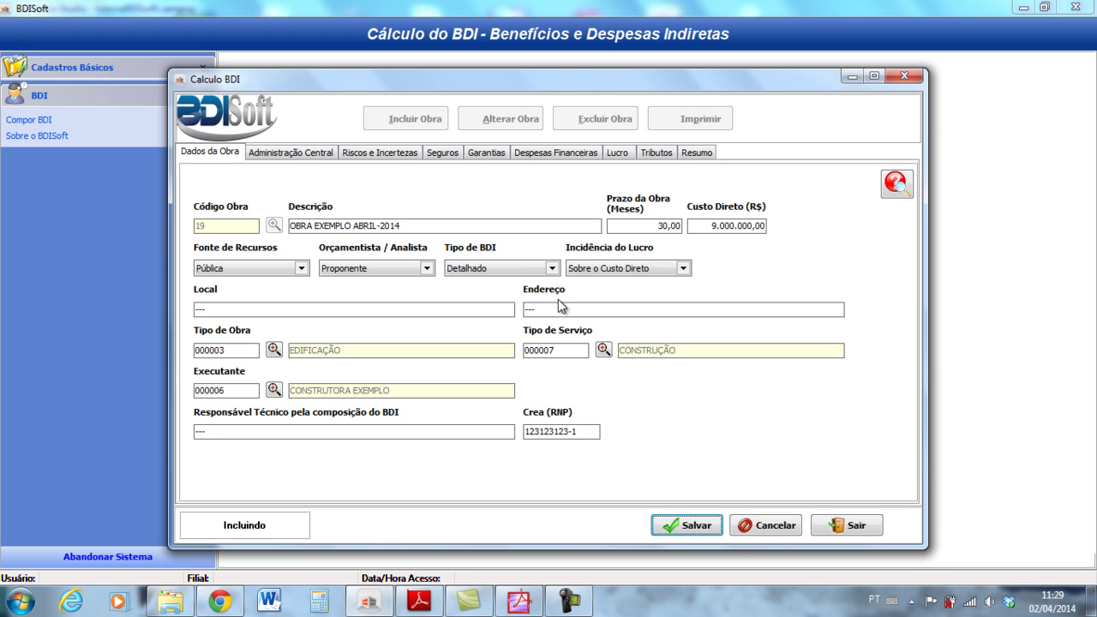
{"action": "left_click", "coordinate": [300, 268]}
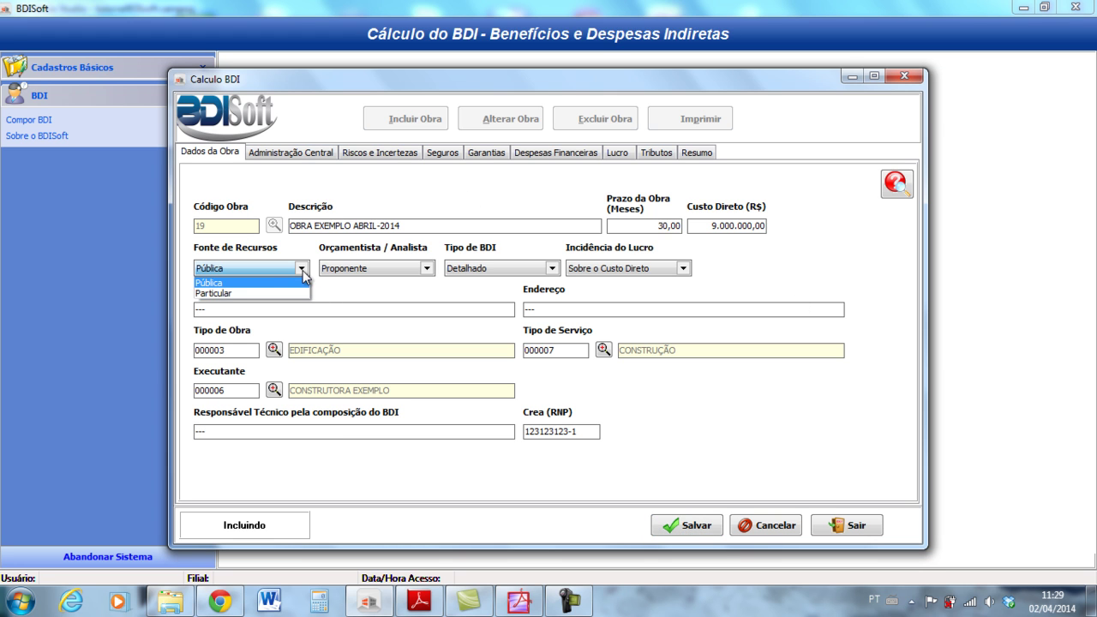
{"action": "left_click", "coordinate": [247, 293]}
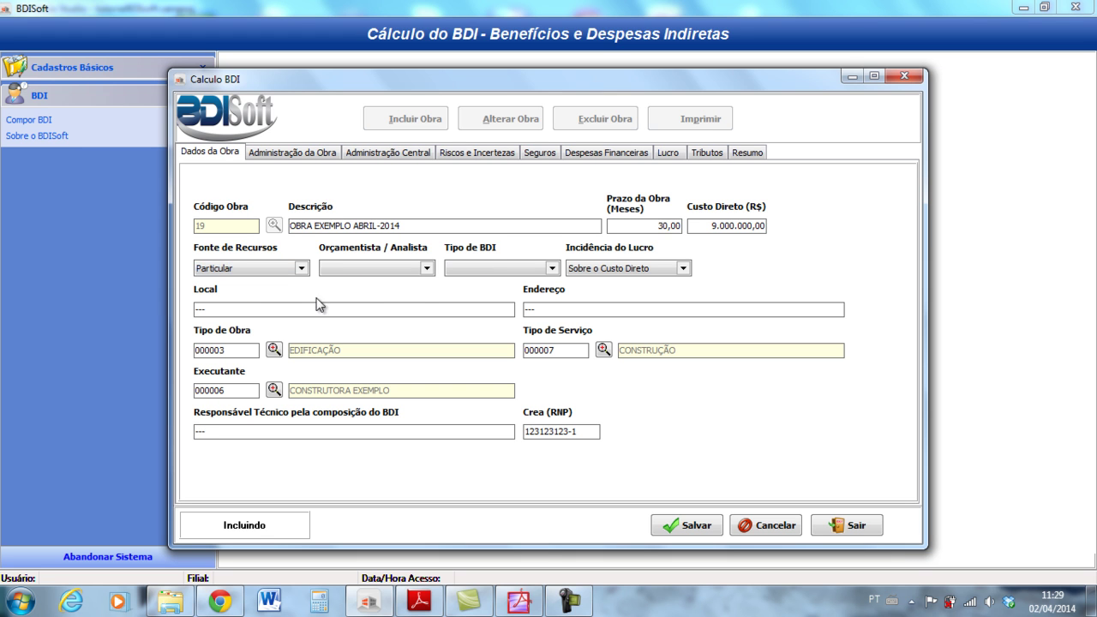
{"action": "left_click", "coordinate": [426, 270]}
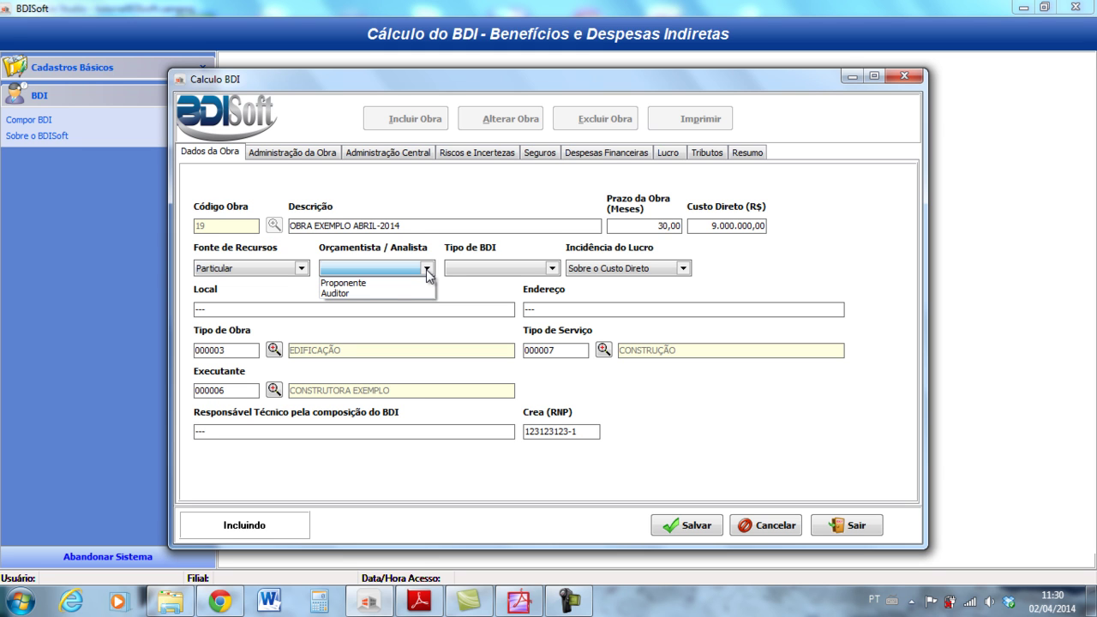
{"action": "left_click", "coordinate": [361, 282]}
{"action": "left_click", "coordinate": [554, 269]}
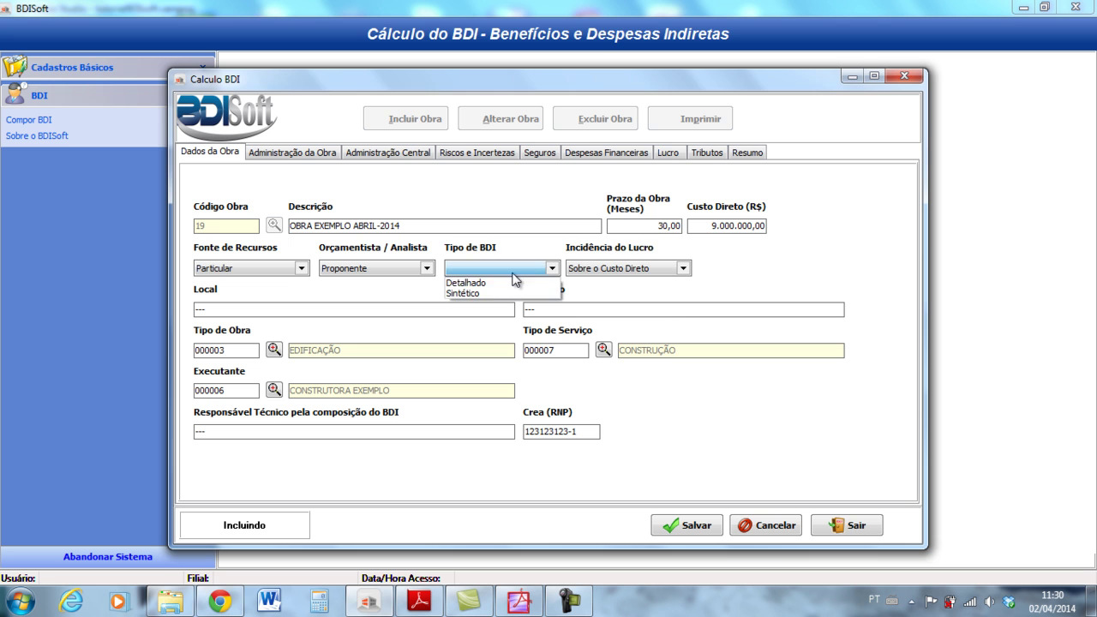
{"action": "left_click", "coordinate": [504, 292]}
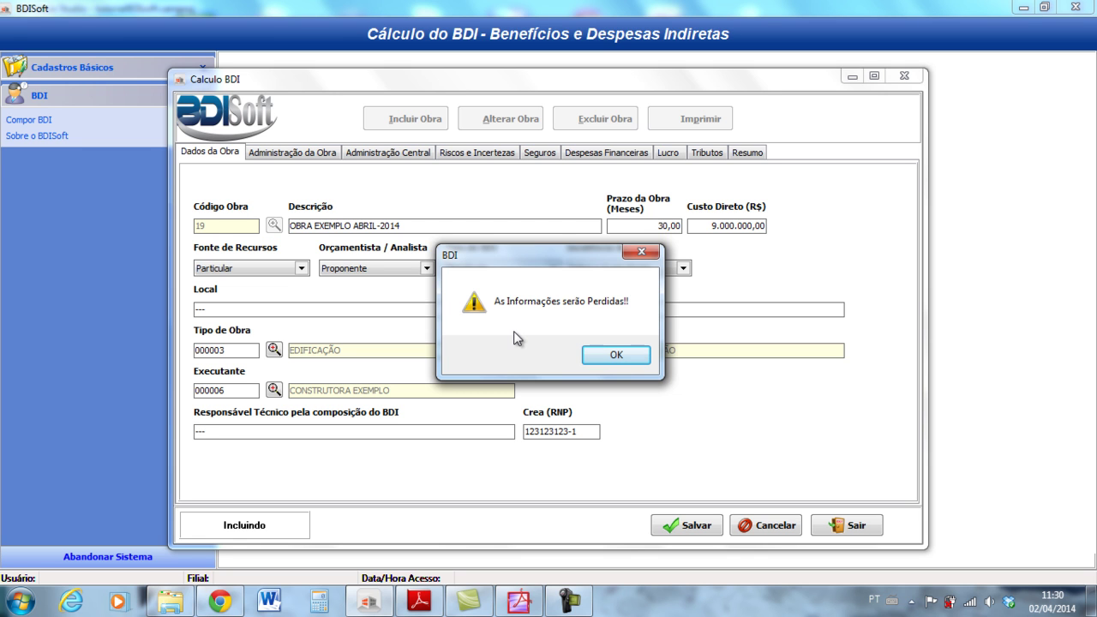
{"action": "left_click", "coordinate": [611, 355]}
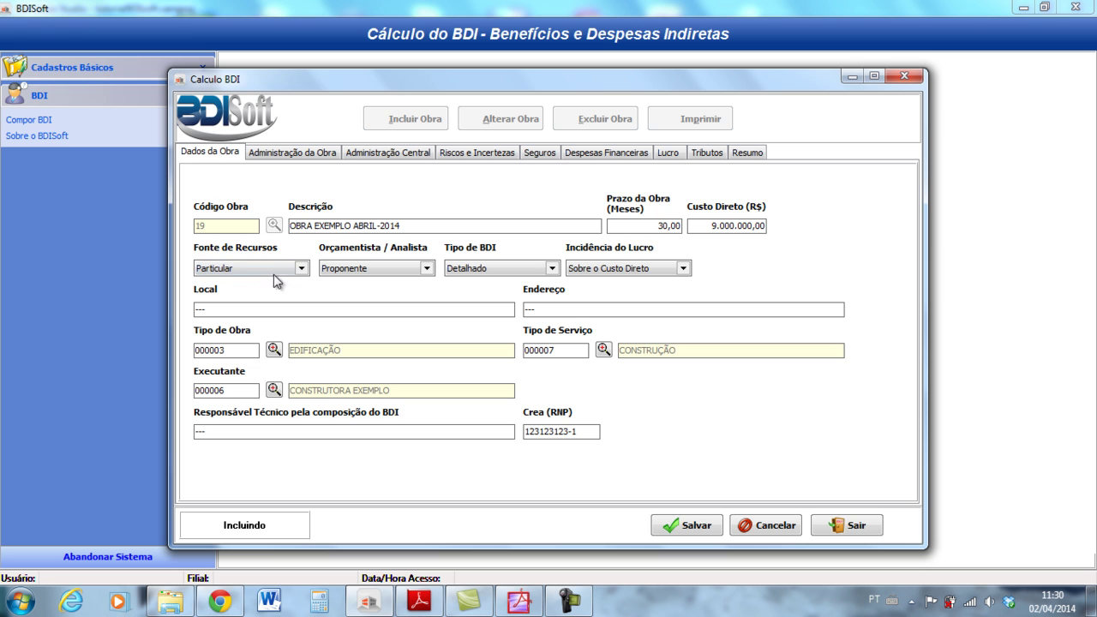
Step: In the fixed expenses of Administração da Obra, set the cost of ARTs da obra to 100 and Elaboração da proposta to 2000
{"action": "left_click", "coordinate": [288, 157]}
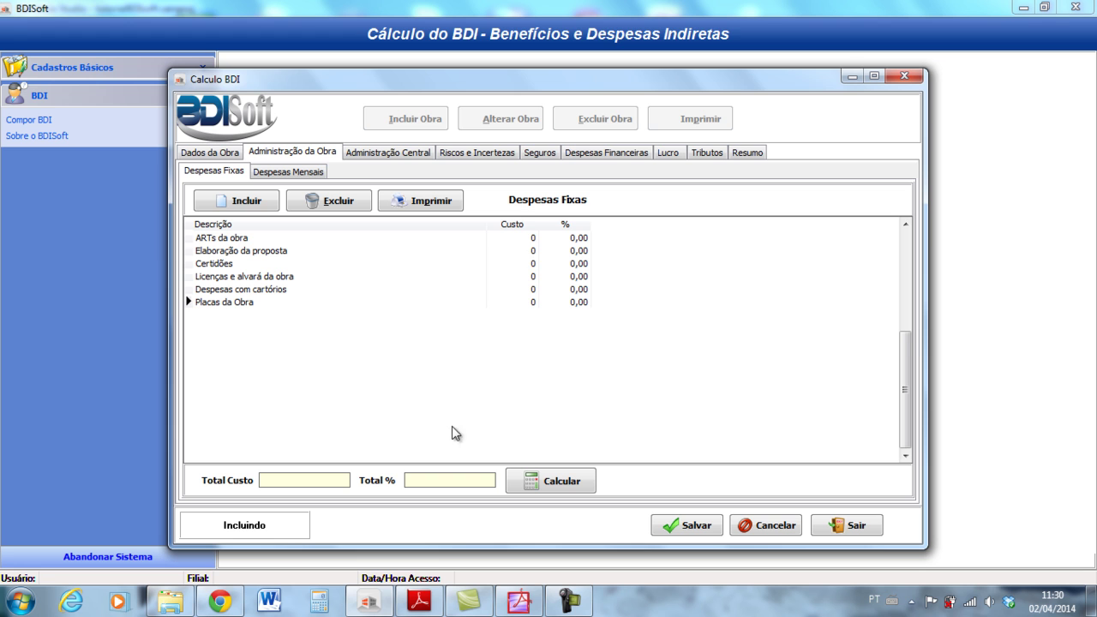
{"action": "left_click", "coordinate": [527, 239]}
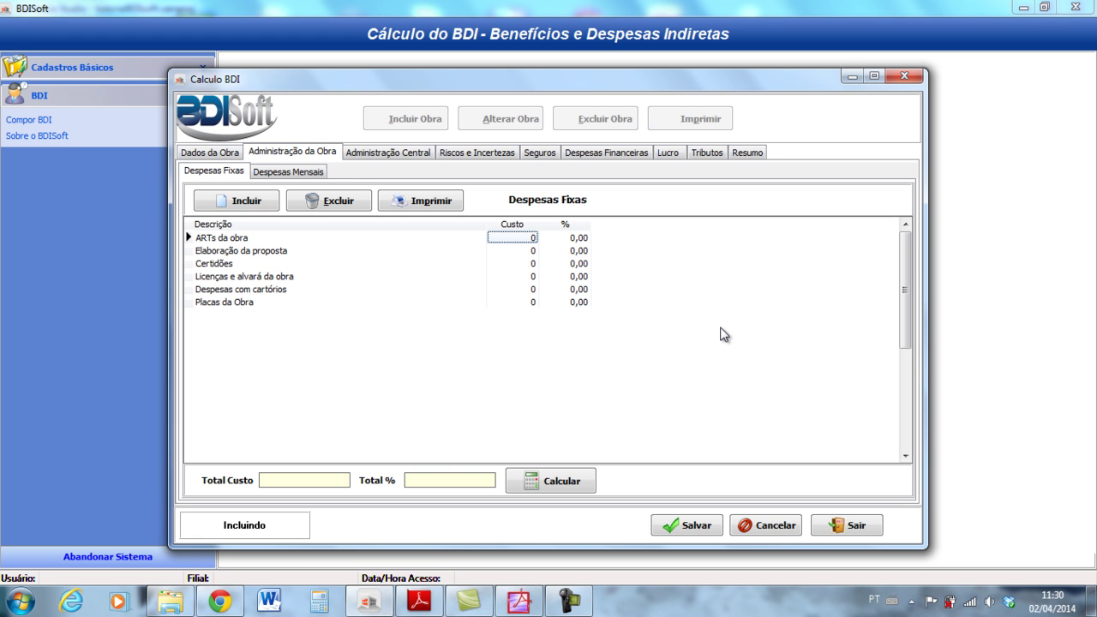
{"action": "type", "text": "100"}
{"action": "key", "text": "Tab"}
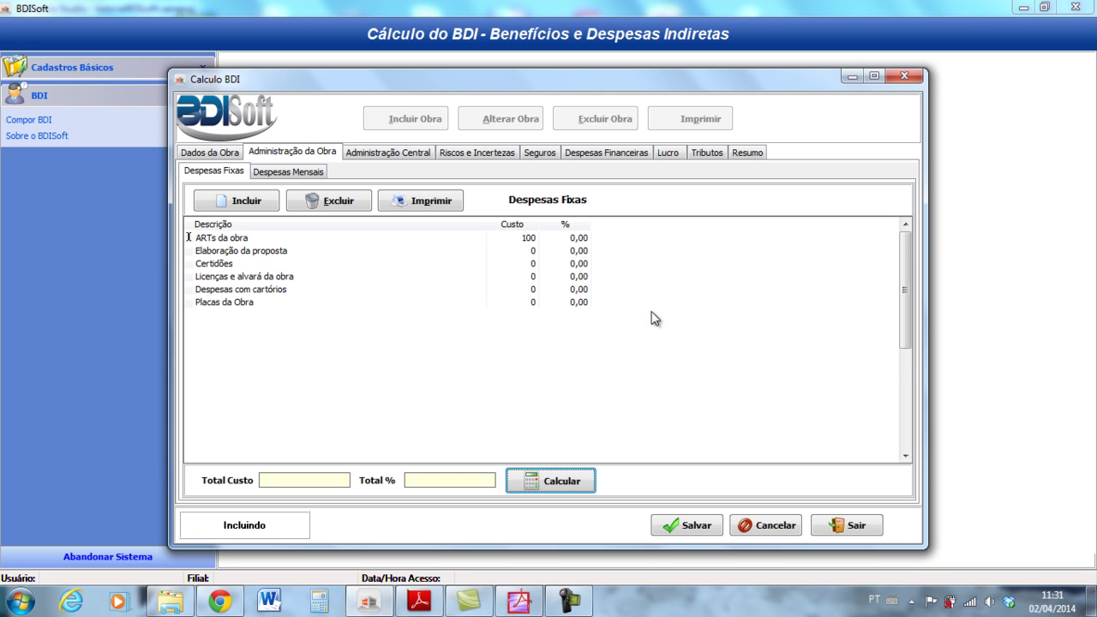
{"action": "left_click", "coordinate": [524, 250]}
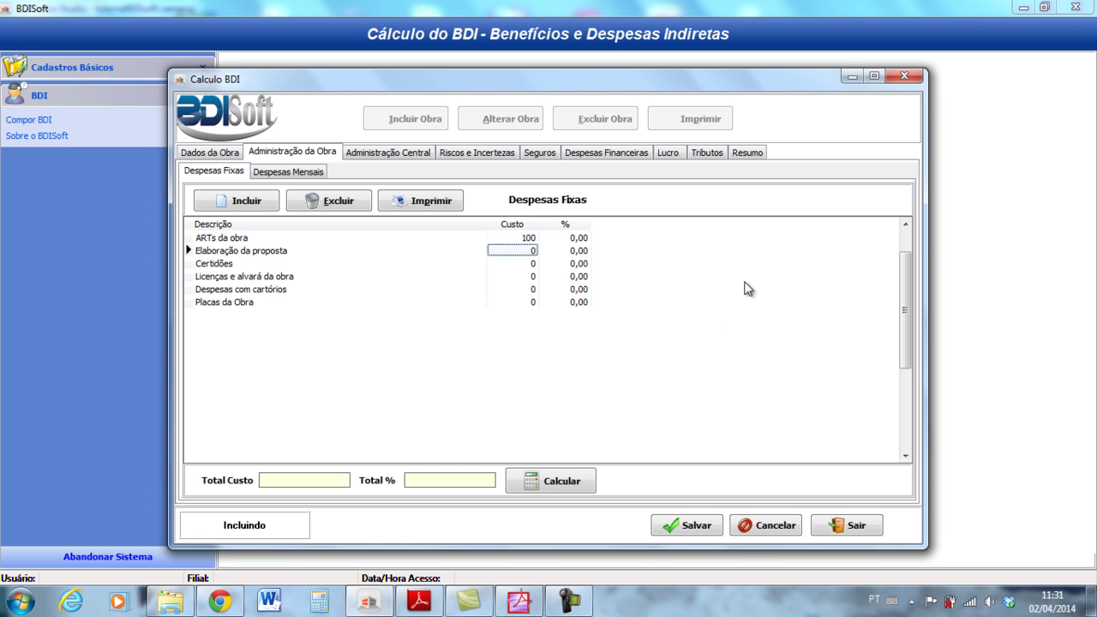
{"action": "type", "text": "2000"}
{"action": "key", "text": "Tab"}
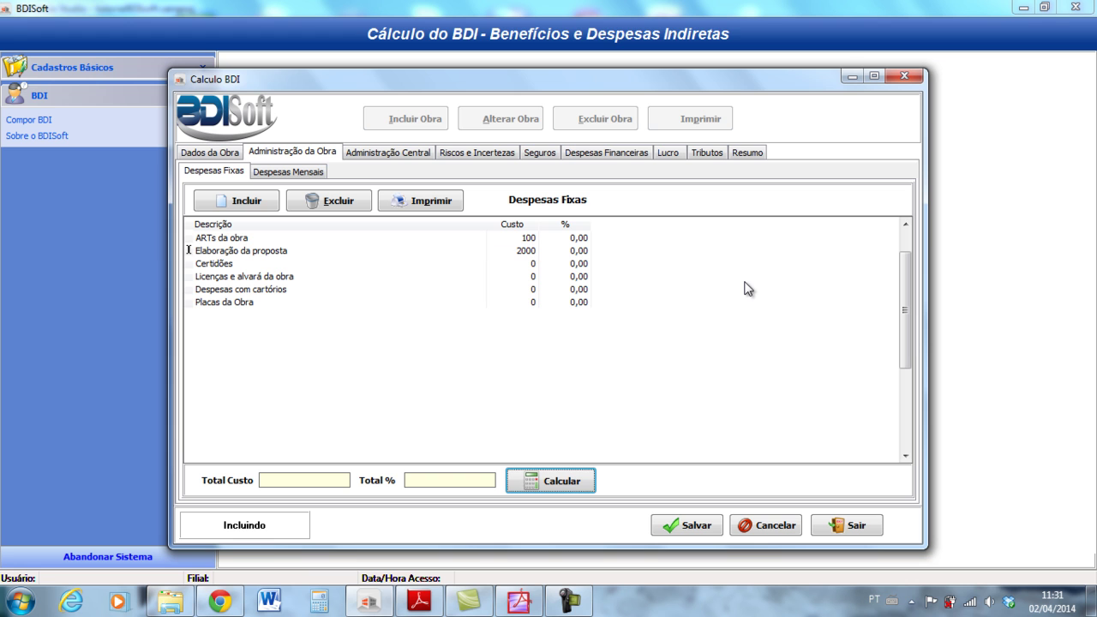
Step: In the fixed expenses, set the cost of Certidões to 500 and Licenças e alvará da obra to 1000
{"action": "left_click", "coordinate": [531, 264]}
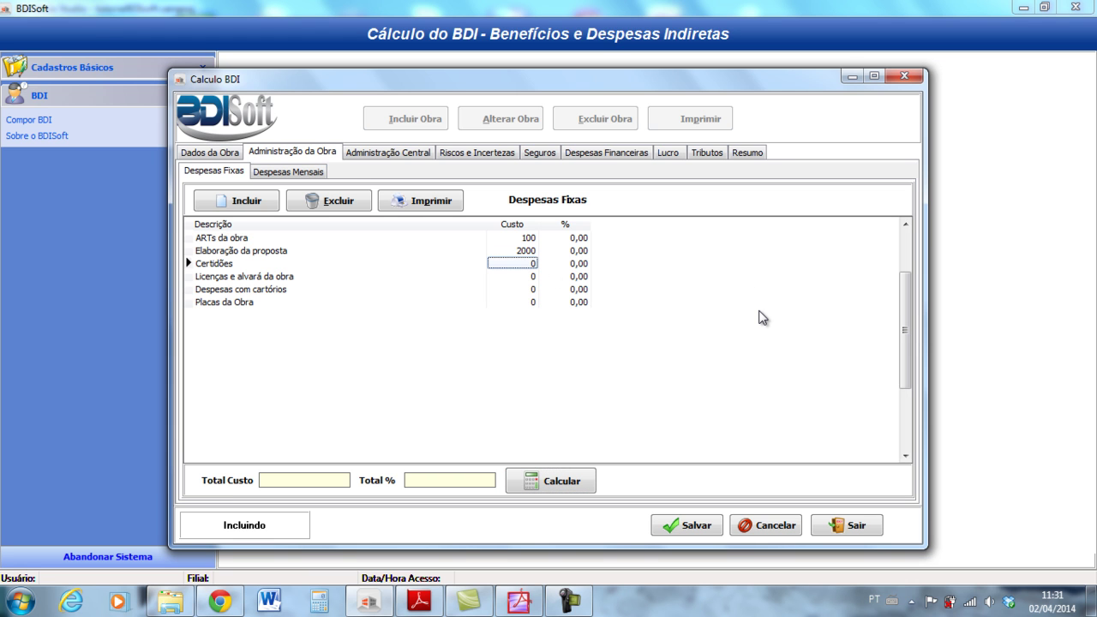
{"action": "type", "text": "500"}
{"action": "key", "text": "Tab"}
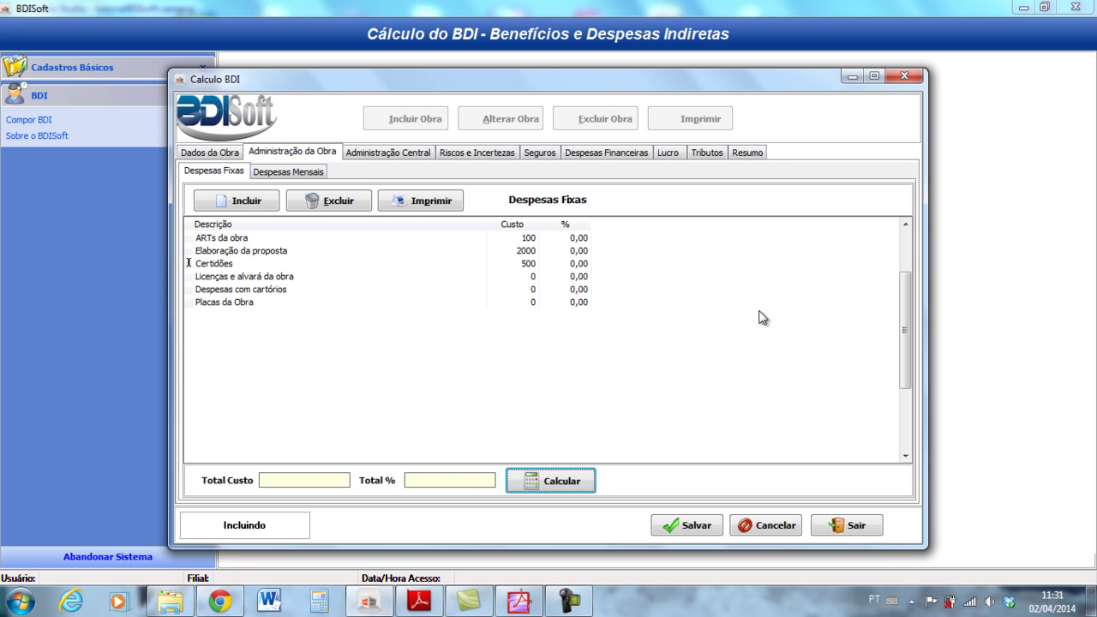
{"action": "left_click", "coordinate": [532, 277]}
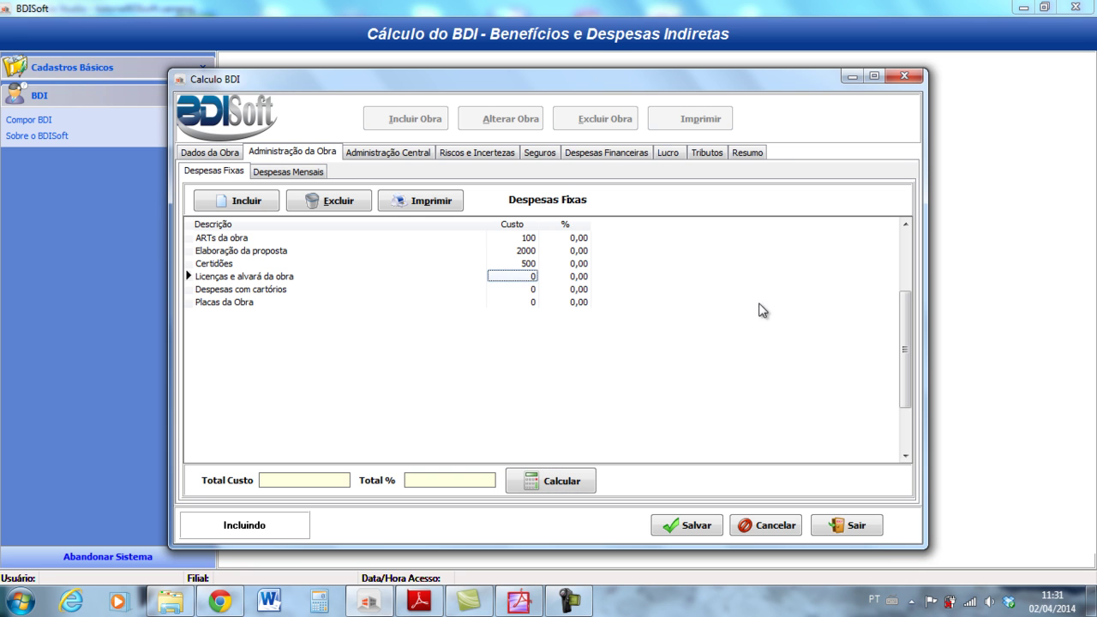
{"action": "type", "text": "1000"}
{"action": "key", "text": "Tab"}
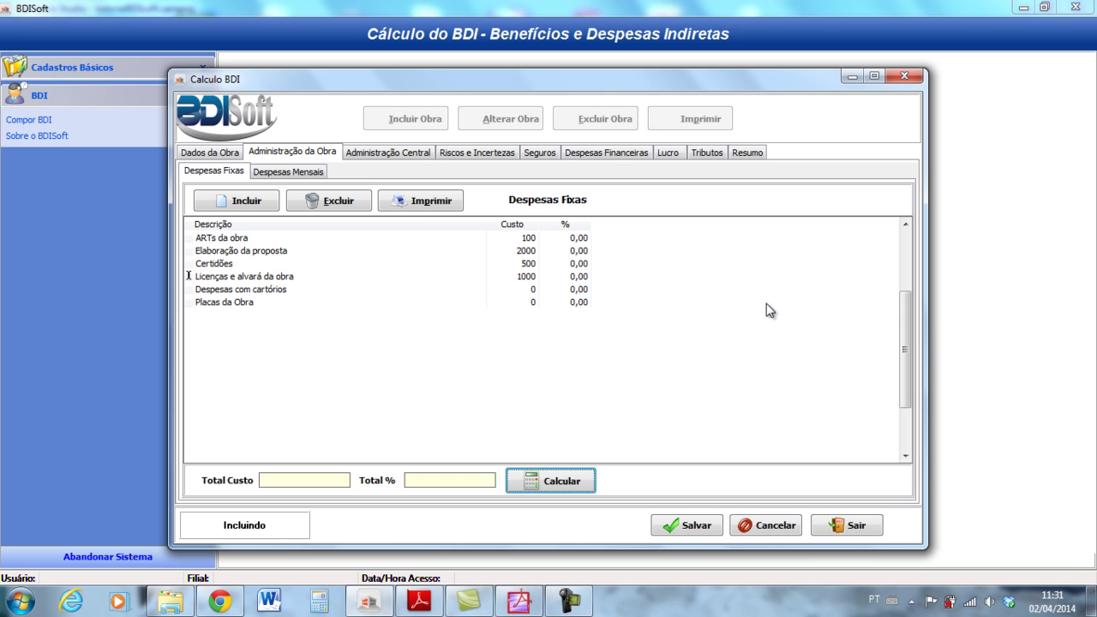
Step: Set the cost of Despesas com cartórios to 1000 and Placas da Obra to 200, and calculate the fixed expense totals
{"action": "left_click", "coordinate": [533, 290]}
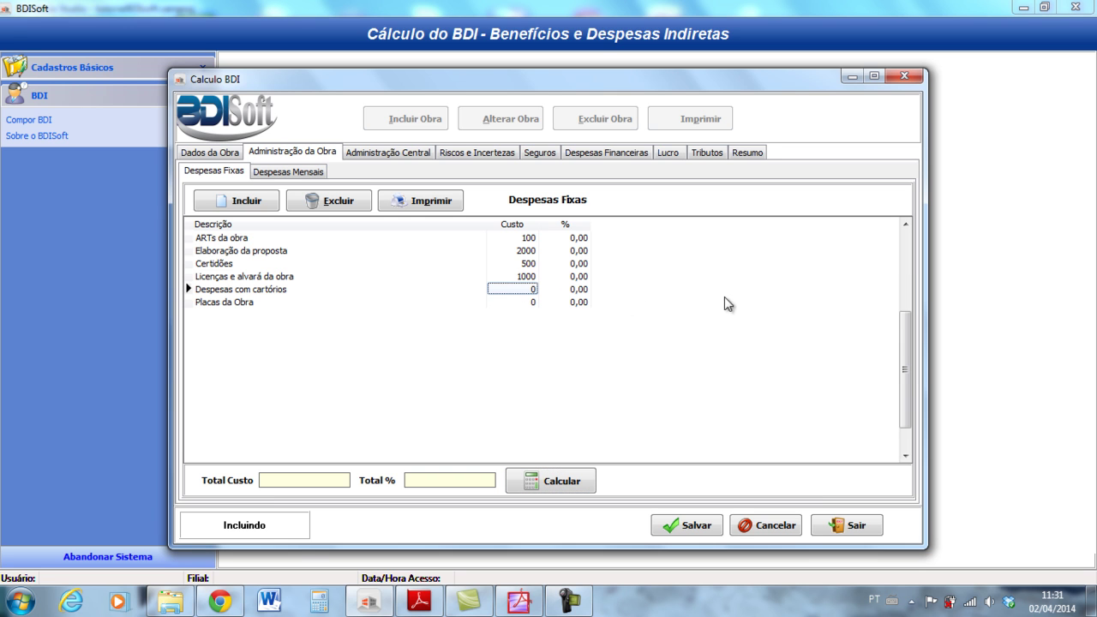
{"action": "type", "text": "1000"}
{"action": "key", "text": "Tab"}
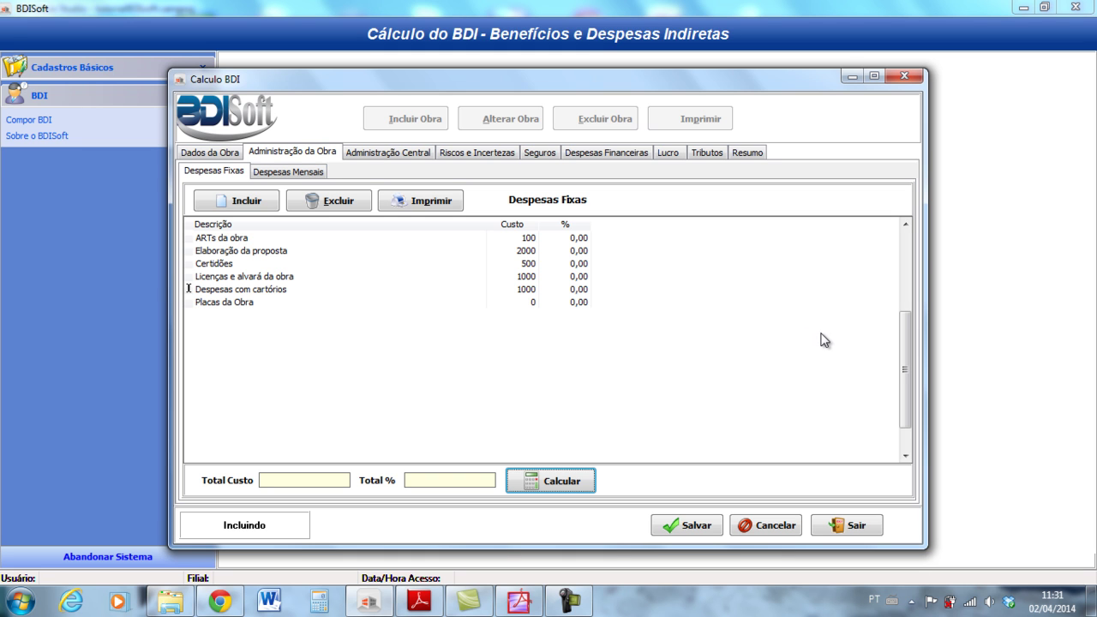
{"action": "left_click", "coordinate": [520, 303]}
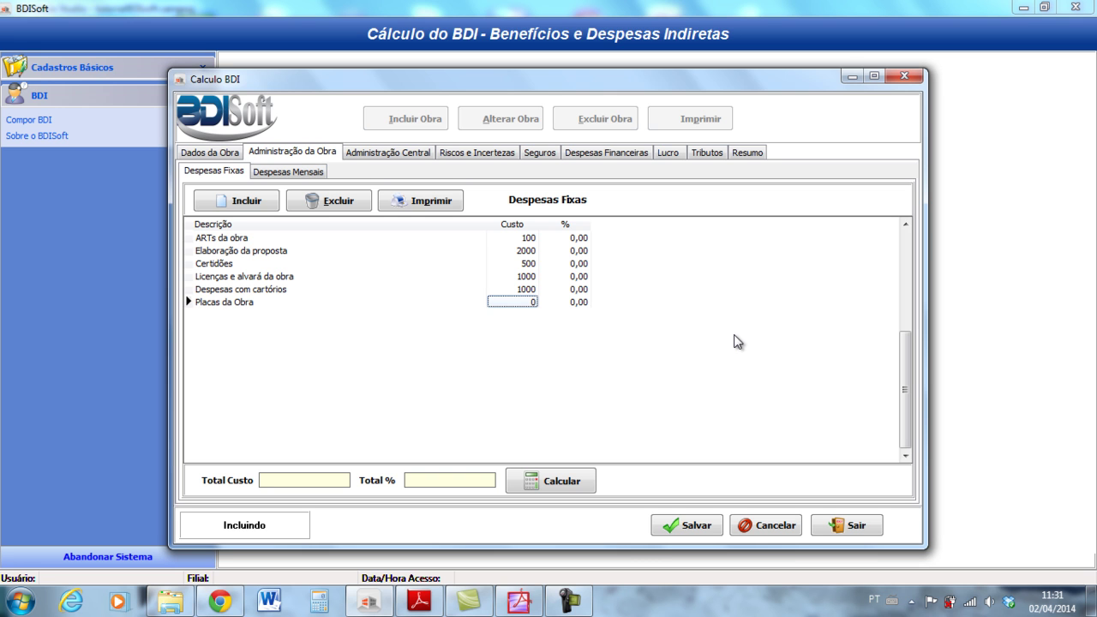
{"action": "type", "text": "200"}
{"action": "key", "text": "Tab"}
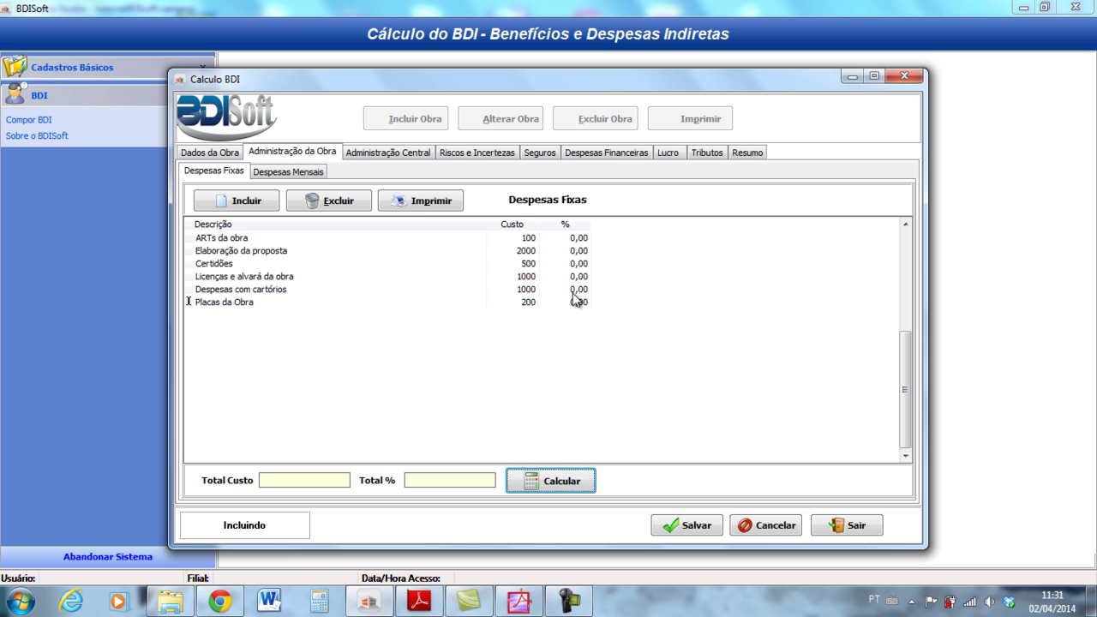
{"action": "left_click", "coordinate": [554, 479]}
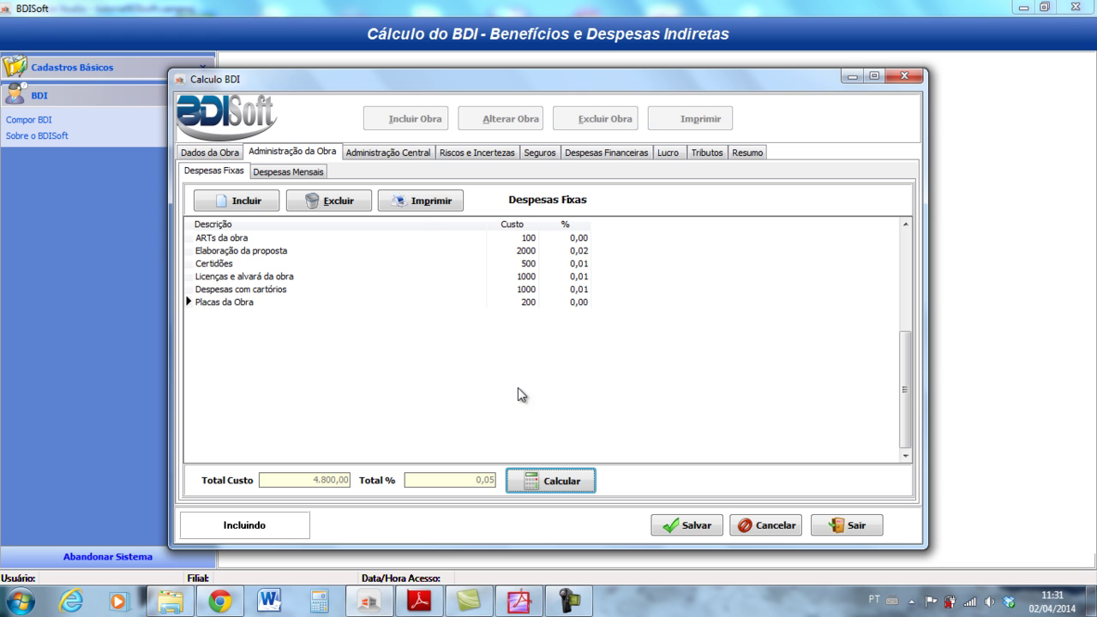
Step: In the monthly expenses of Administração da Obra, examine the item lists of Aluguel de Imóveis and Mão de Obra Indireta
{"action": "left_click", "coordinate": [274, 175]}
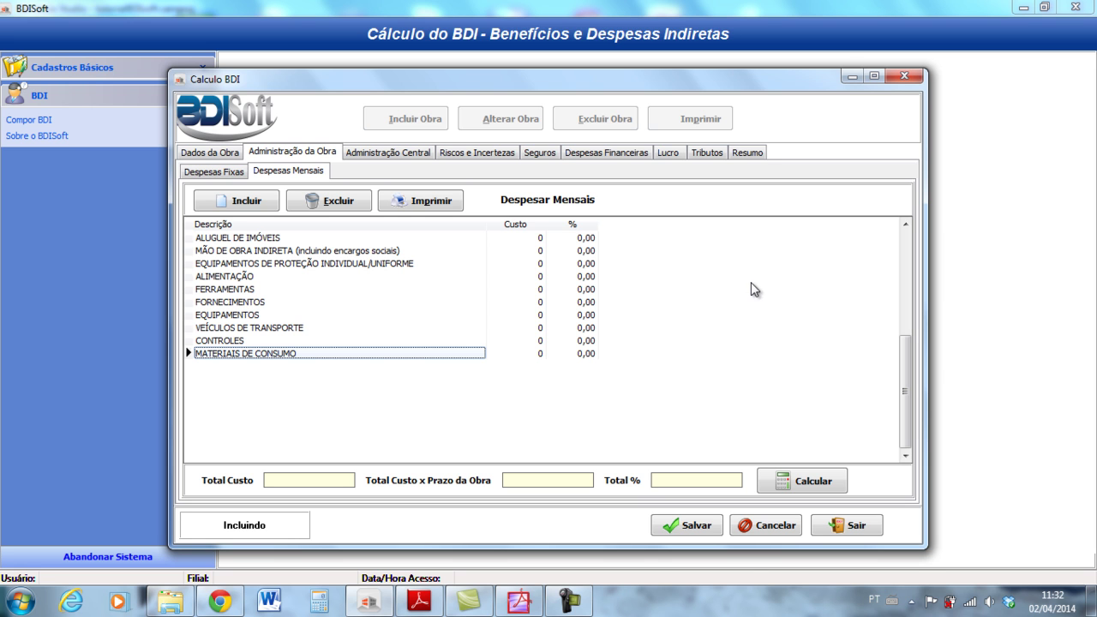
{"action": "left_click", "coordinate": [518, 240]}
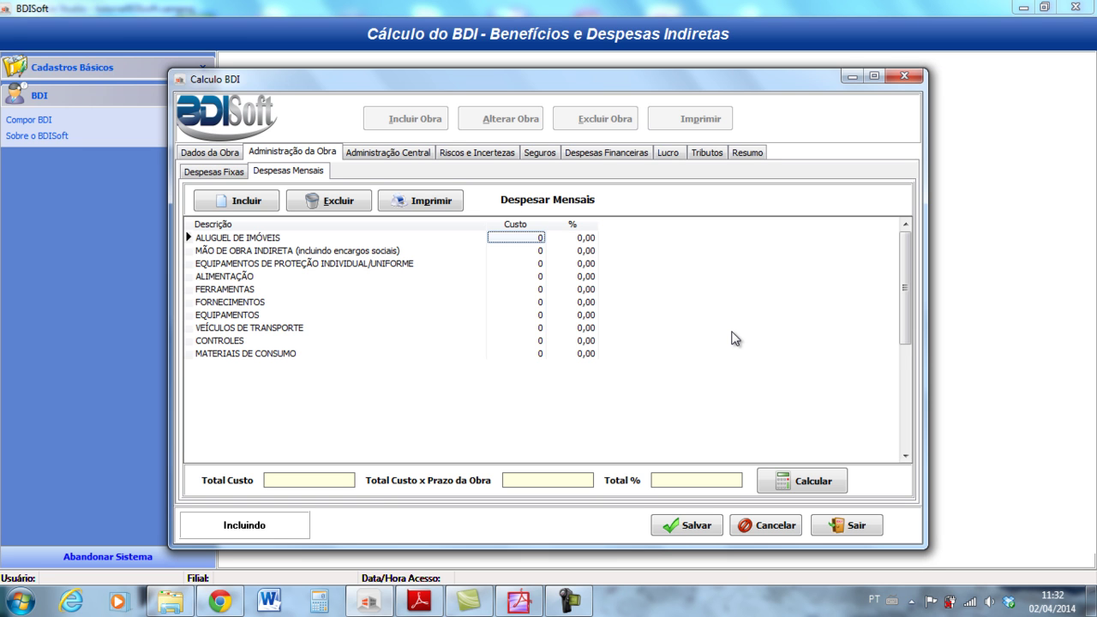
{"action": "key", "text": "Down"}
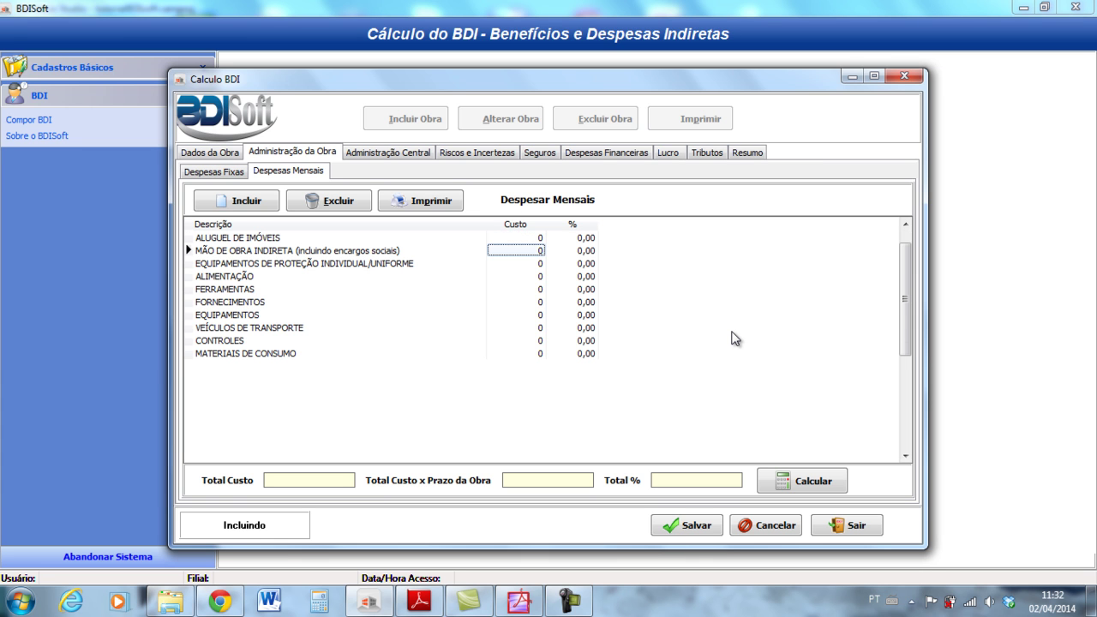
{"action": "key", "text": "Up"}
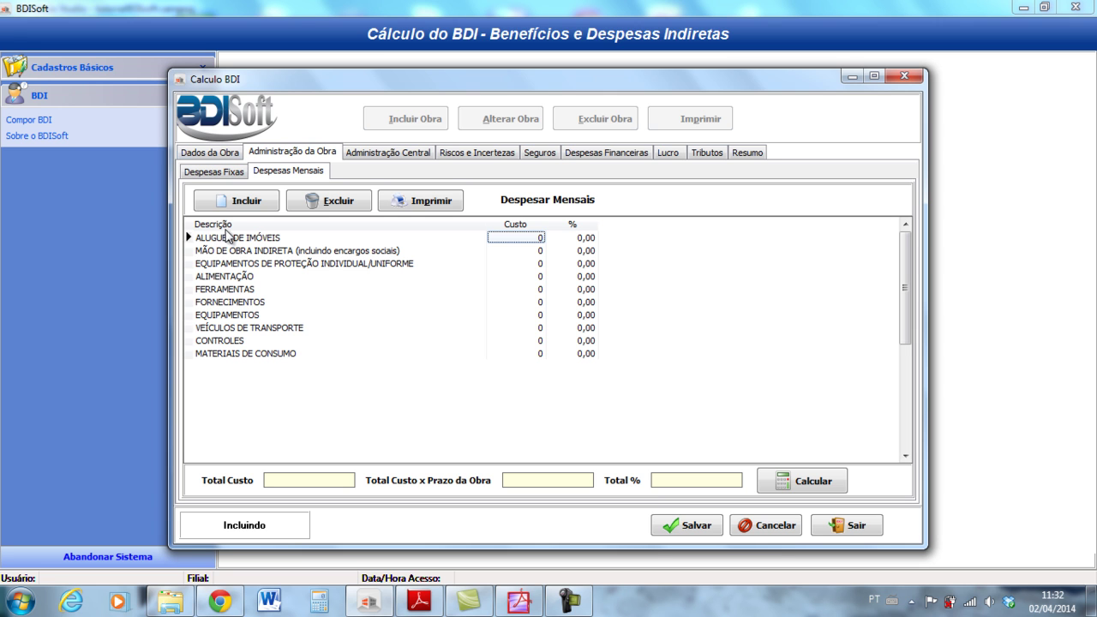
{"action": "left_click", "coordinate": [205, 175]}
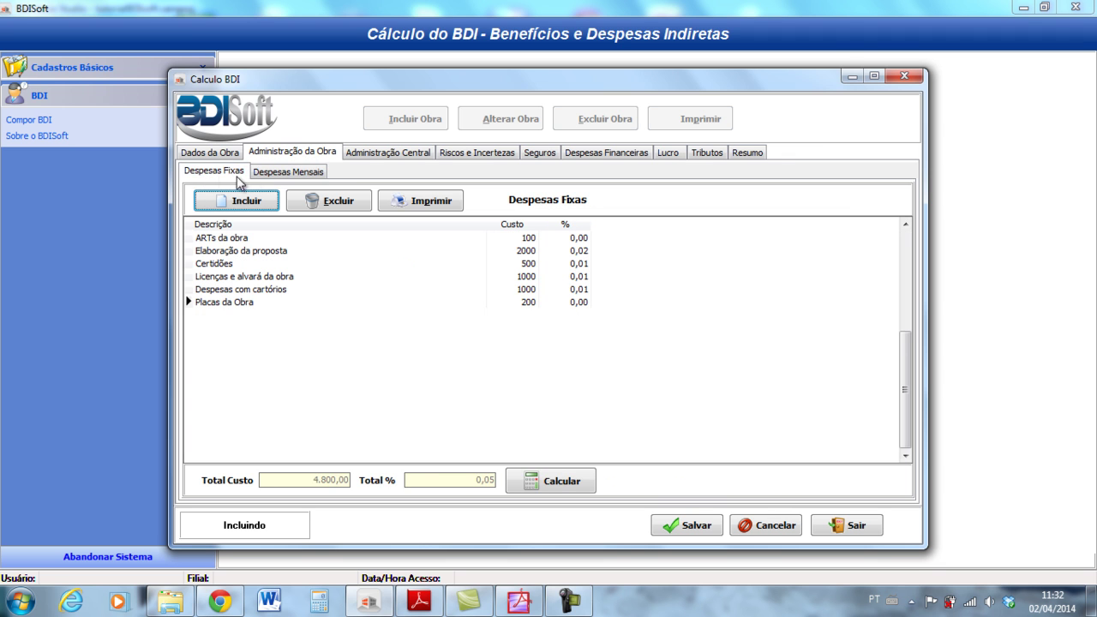
{"action": "left_click", "coordinate": [285, 172]}
{"action": "double_click", "coordinate": [229, 238]}
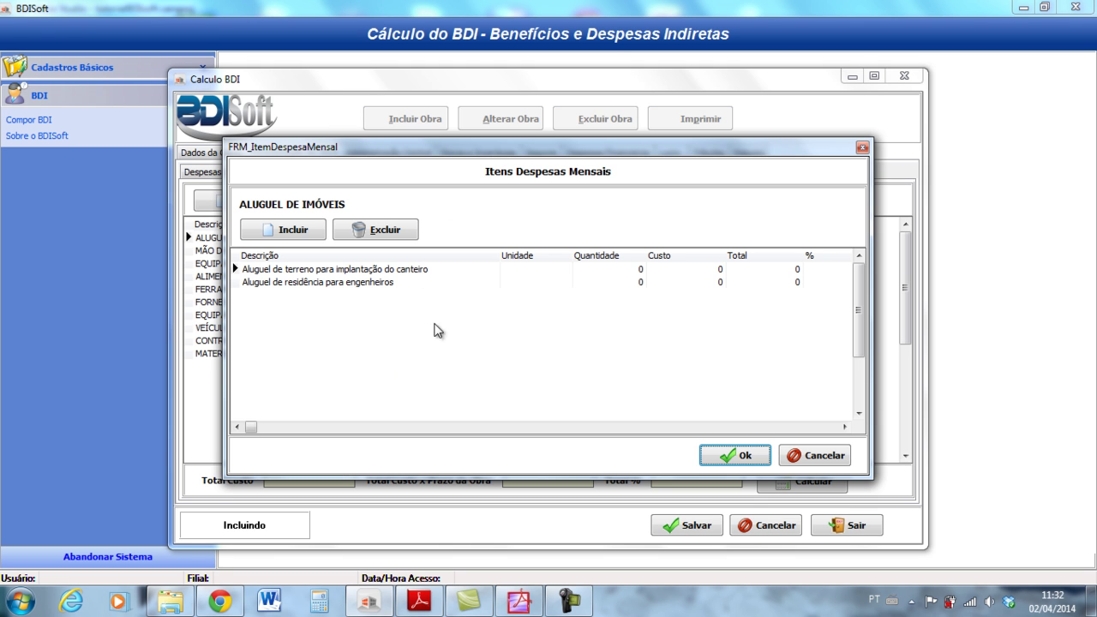
{"action": "left_click", "coordinate": [727, 451]}
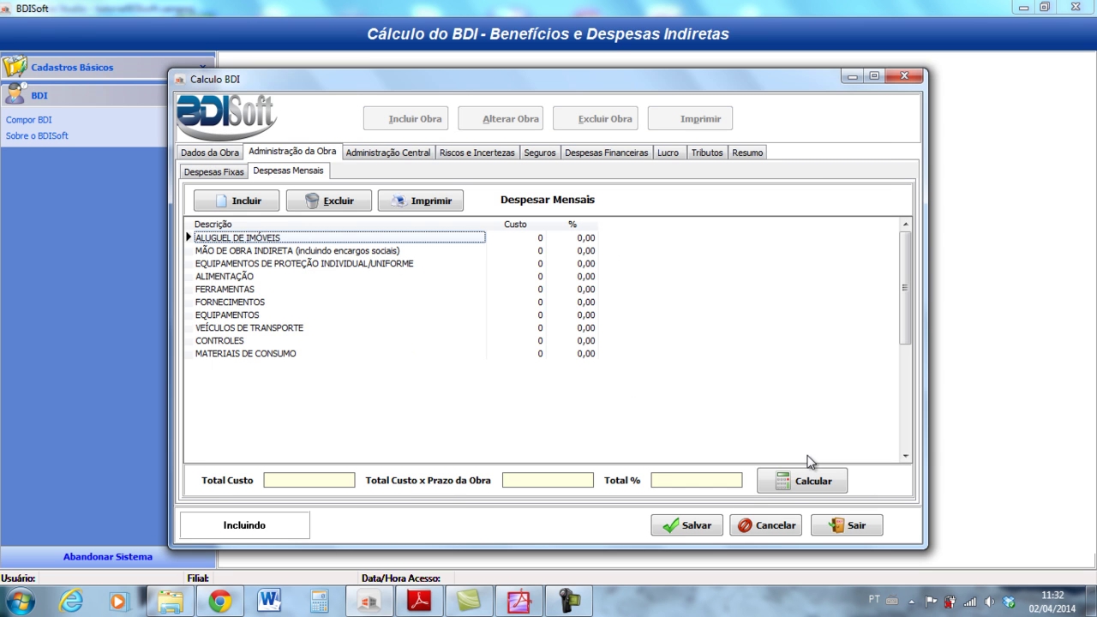
{"action": "double_click", "coordinate": [242, 251]}
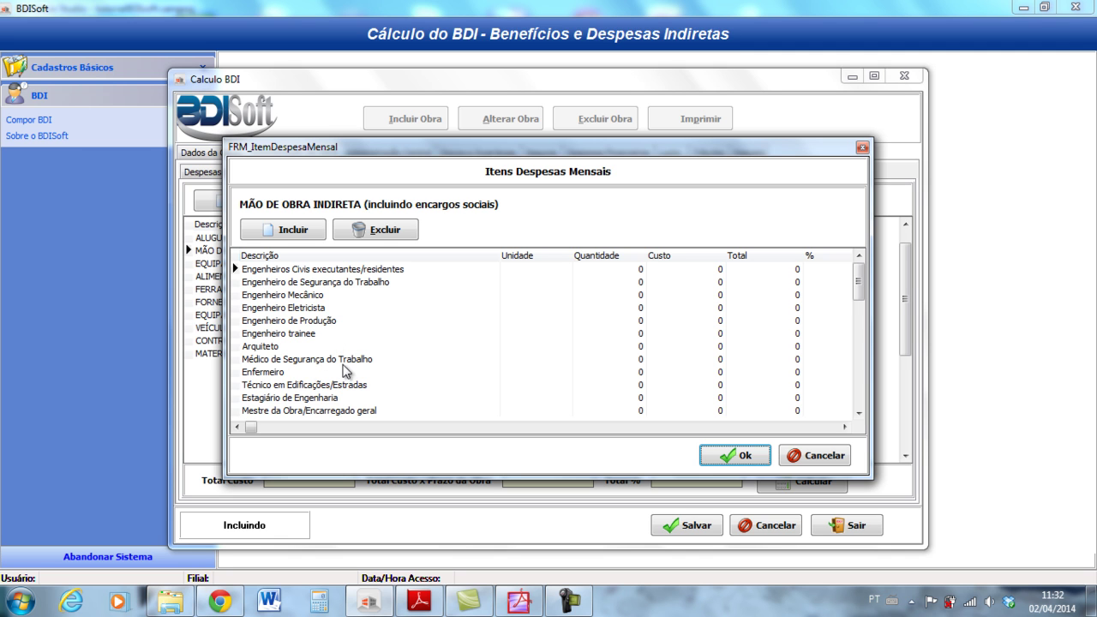
{"action": "left_click", "coordinate": [859, 298]}
{"action": "mouse_move", "coordinate": [859, 299]}
{"action": "left_mouse_down"}
{"action": "mouse_move", "coordinate": [862, 403]}
{"action": "mouse_move", "coordinate": [860, 292]}
{"action": "mouse_move", "coordinate": [870, 295]}
{"action": "left_mouse_up"}
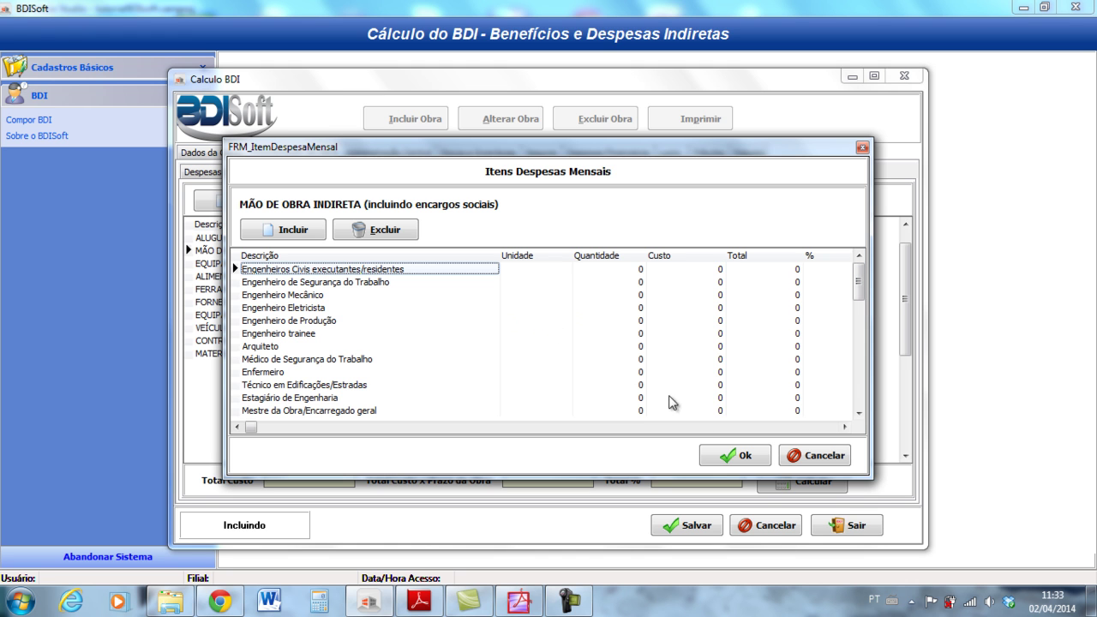
{"action": "left_click", "coordinate": [814, 457]}
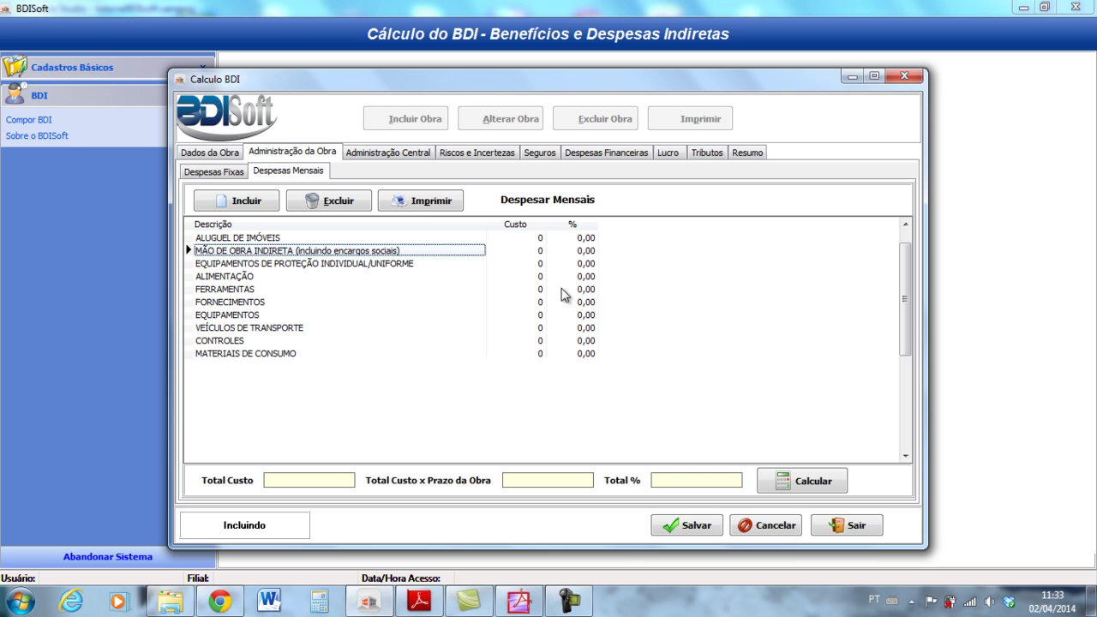
Step: Set the monthly cost of Mão de Obra Indireta to 20000 and Equipamentos de Proteção Individual/Uniforme to 2000
{"action": "left_click", "coordinate": [514, 251]}
{"action": "type", "text": "20000"}
{"action": "key", "text": "Tab"}
{"action": "left_click", "coordinate": [531, 266]}
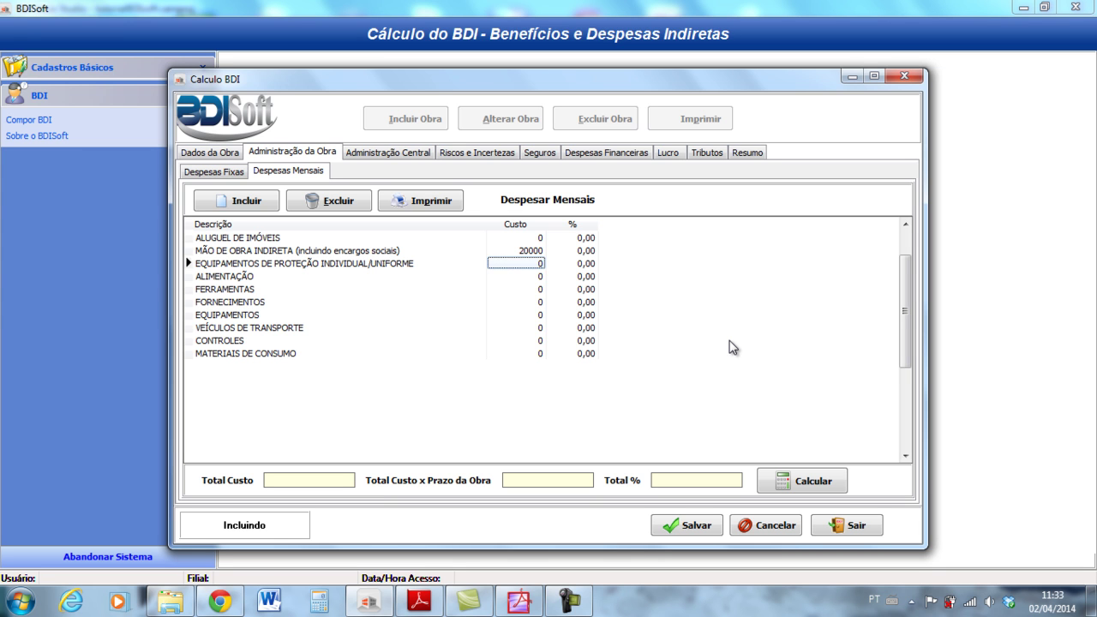
{"action": "type", "text": "1000"}
{"action": "key", "text": "Tab"}
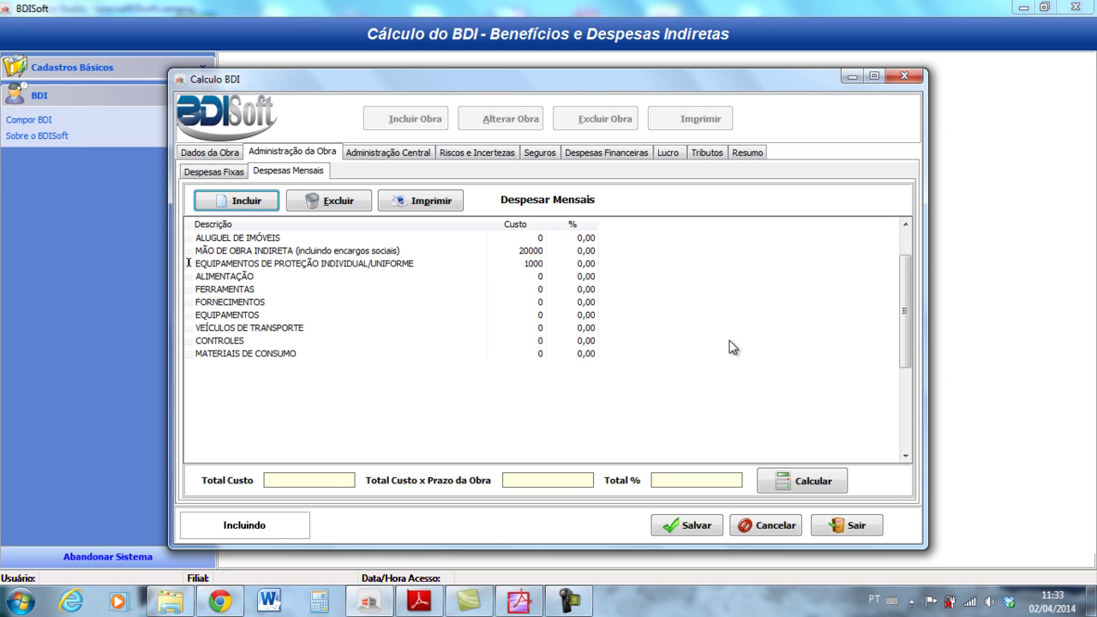
{"action": "left_click", "coordinate": [533, 276]}
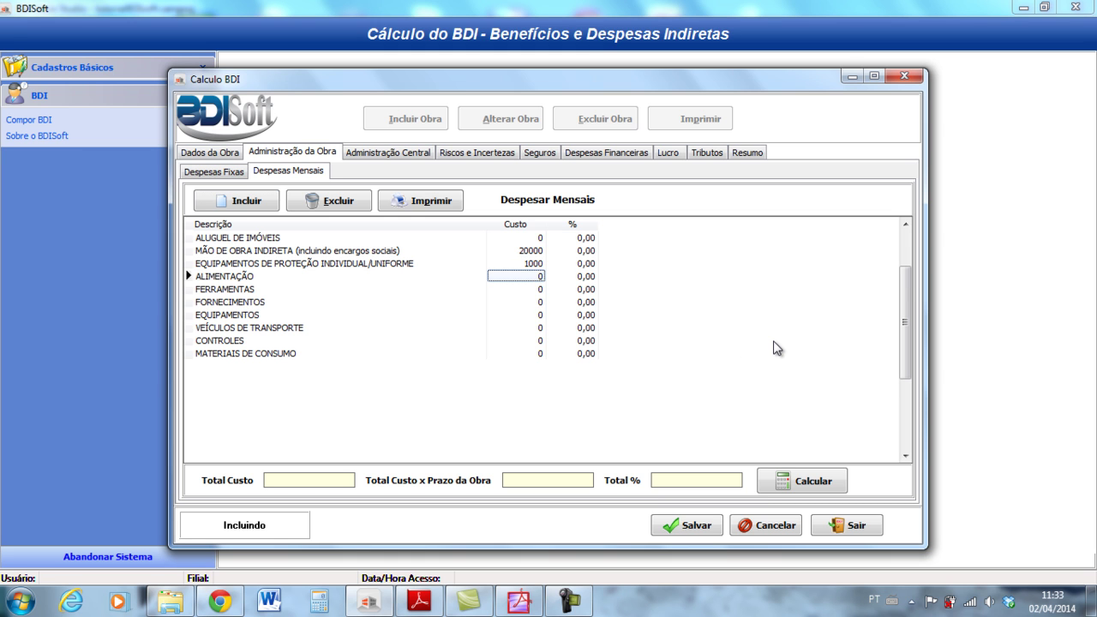
{"action": "left_click", "coordinate": [529, 264]}
{"action": "type", "text": "20"}
{"action": "key", "text": "Tab"}
Step: Set the monthly cost of Alimentação to 5000 and Ferramentas to 1000
{"action": "left_click", "coordinate": [523, 279]}
{"action": "type", "text": "5000"}
{"action": "key", "text": "Tab"}
{"action": "left_click", "coordinate": [518, 289]}
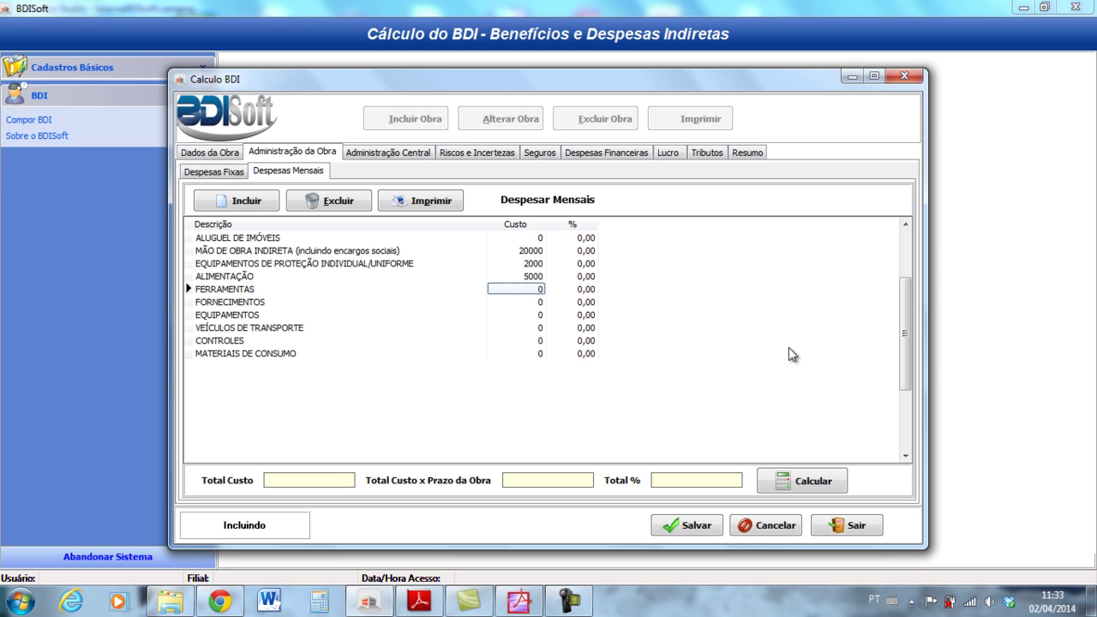
{"action": "type", "text": "1000"}
{"action": "key", "text": "Tab"}
Step: Check the item list of Fornecimentos without changing it, and set its monthly cost to 1000
{"action": "left_click", "coordinate": [543, 302]}
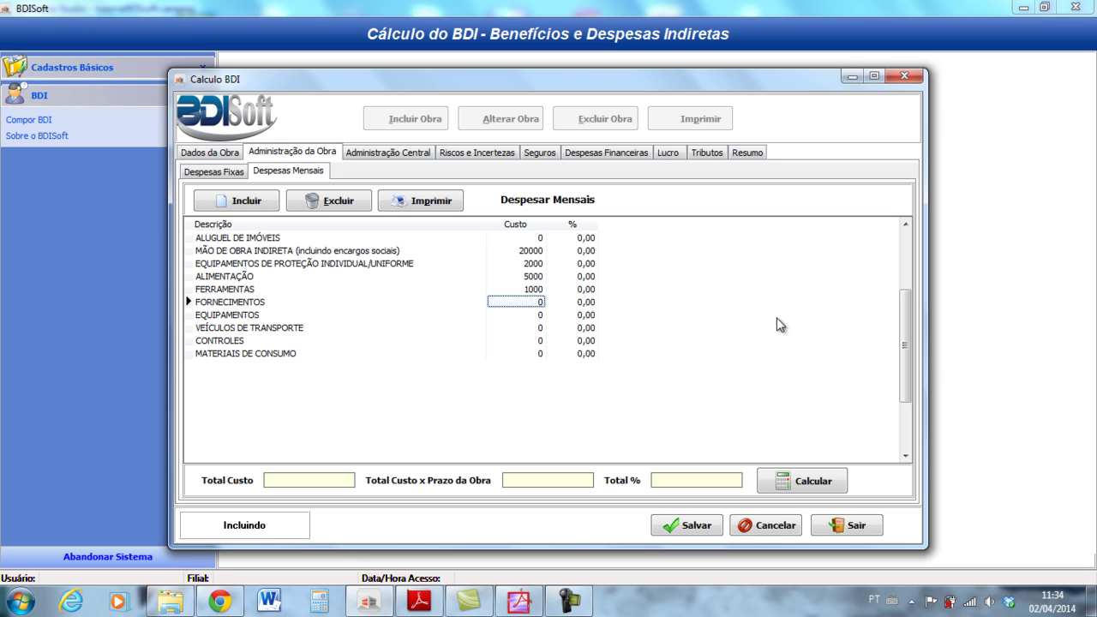
{"action": "double_click", "coordinate": [219, 304]}
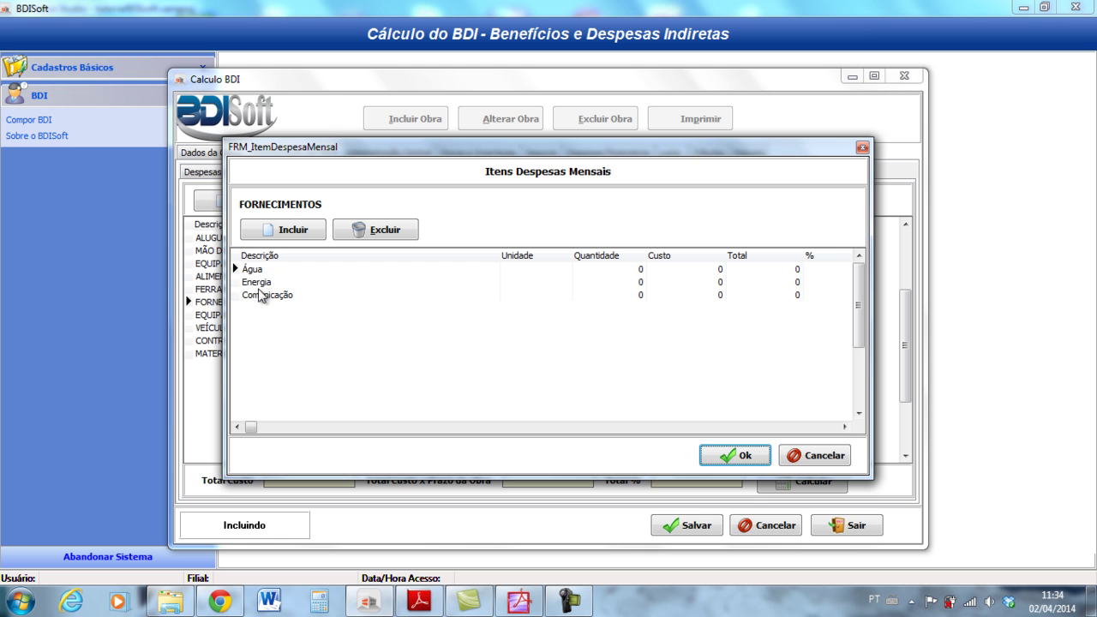
{"action": "left_click", "coordinate": [808, 458]}
{"action": "left_click", "coordinate": [530, 302]}
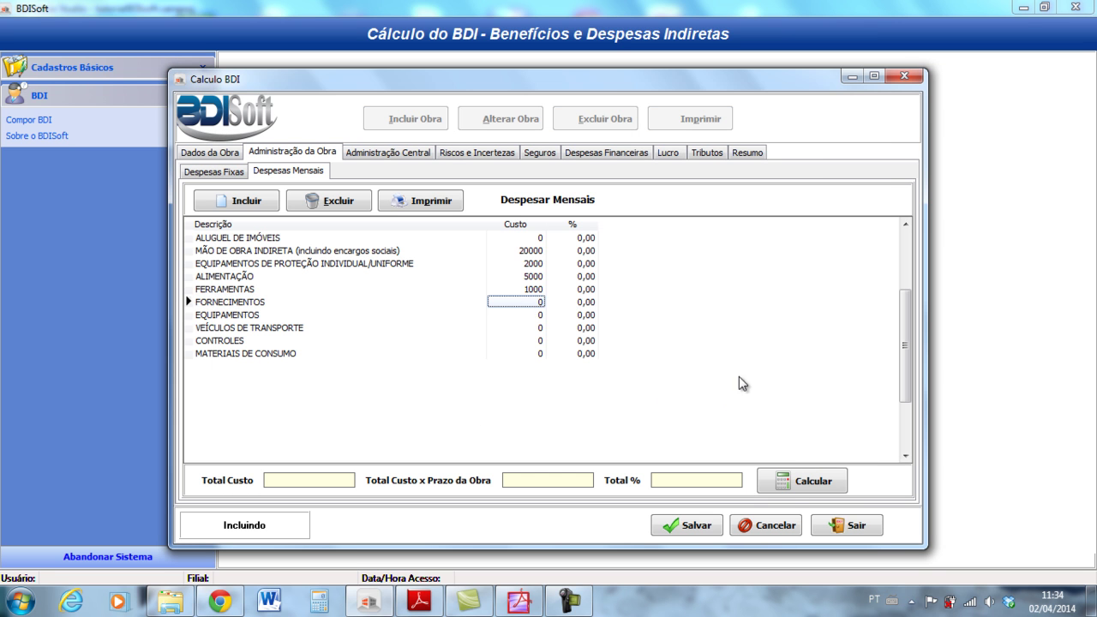
{"action": "type", "text": "1000"}
{"action": "key", "text": "Tab"}
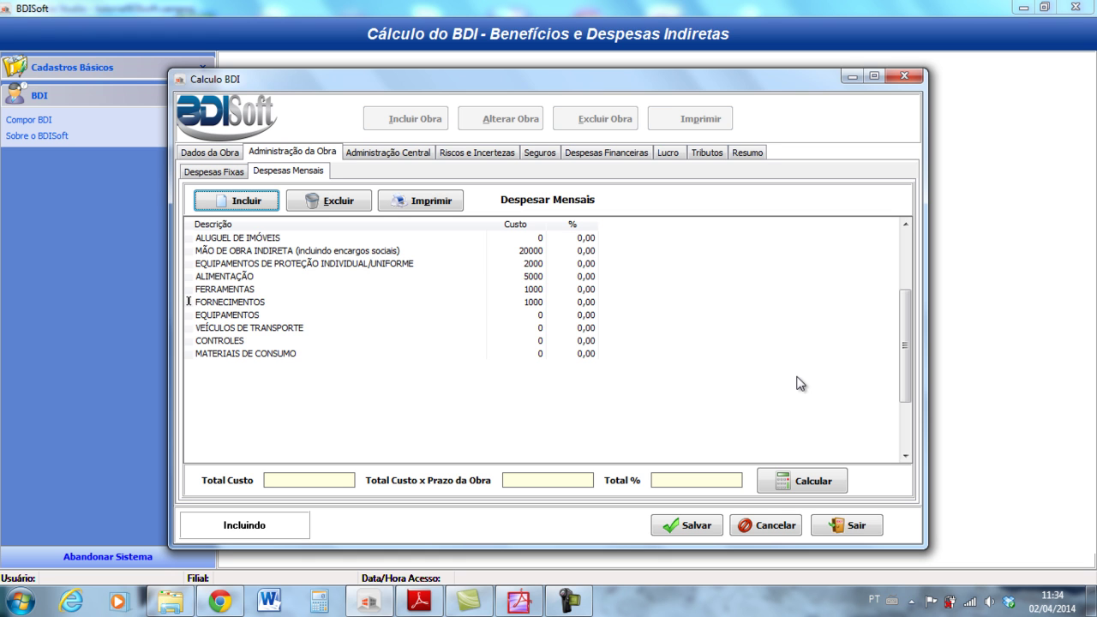
Step: Check the item list of Equipamentos without changing it, and set its monthly cost to 5000
{"action": "left_click", "coordinate": [516, 316]}
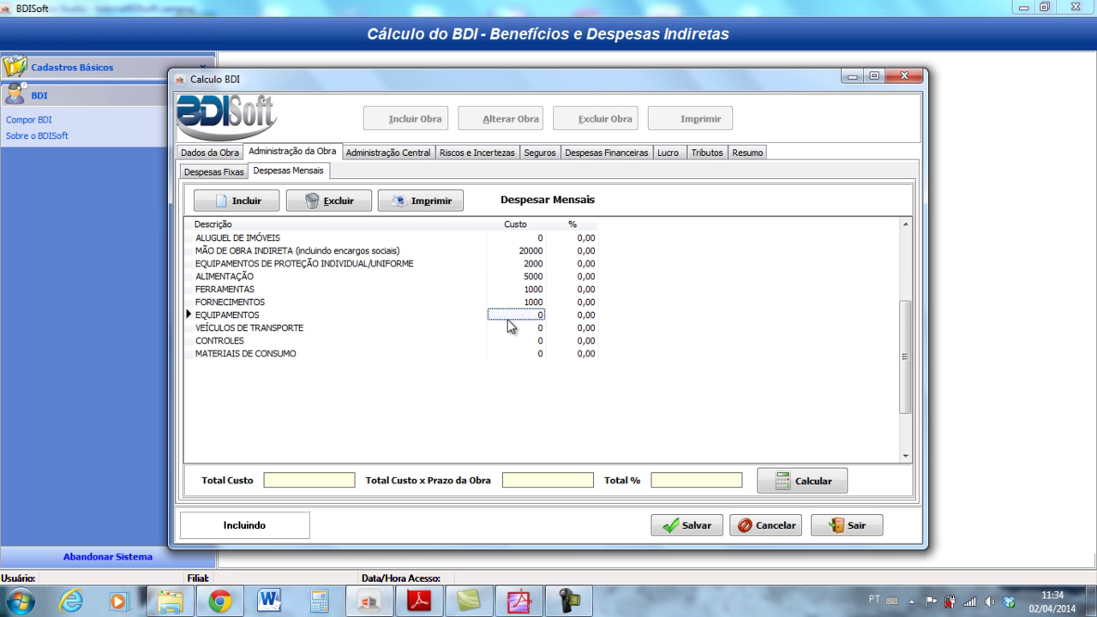
{"action": "double_click", "coordinate": [257, 317]}
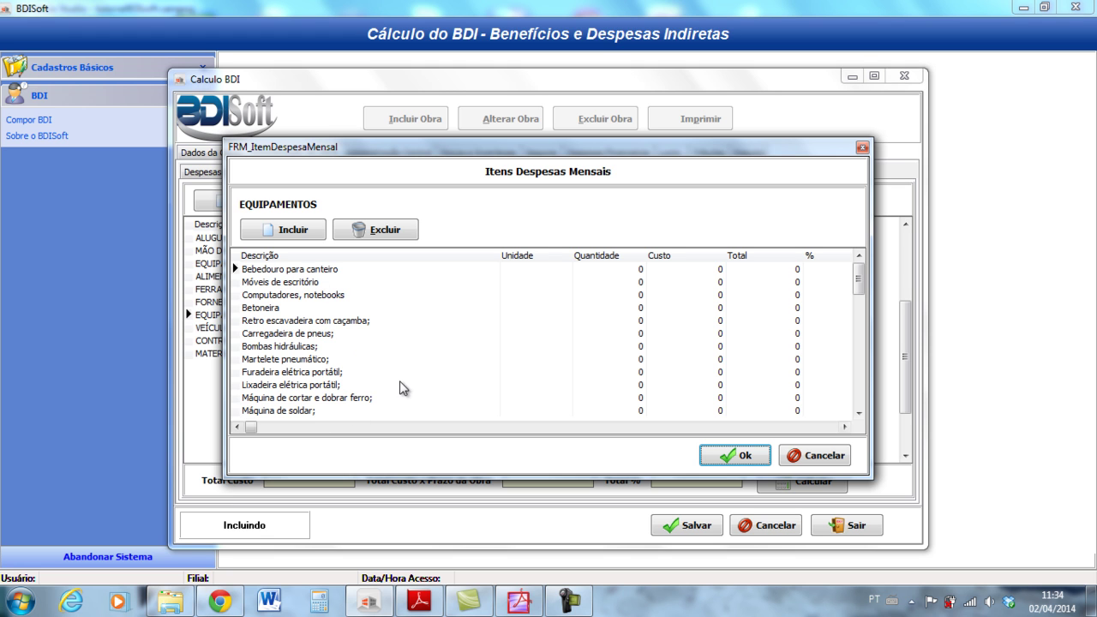
{"action": "left_click", "coordinate": [837, 457]}
{"action": "left_click", "coordinate": [532, 316]}
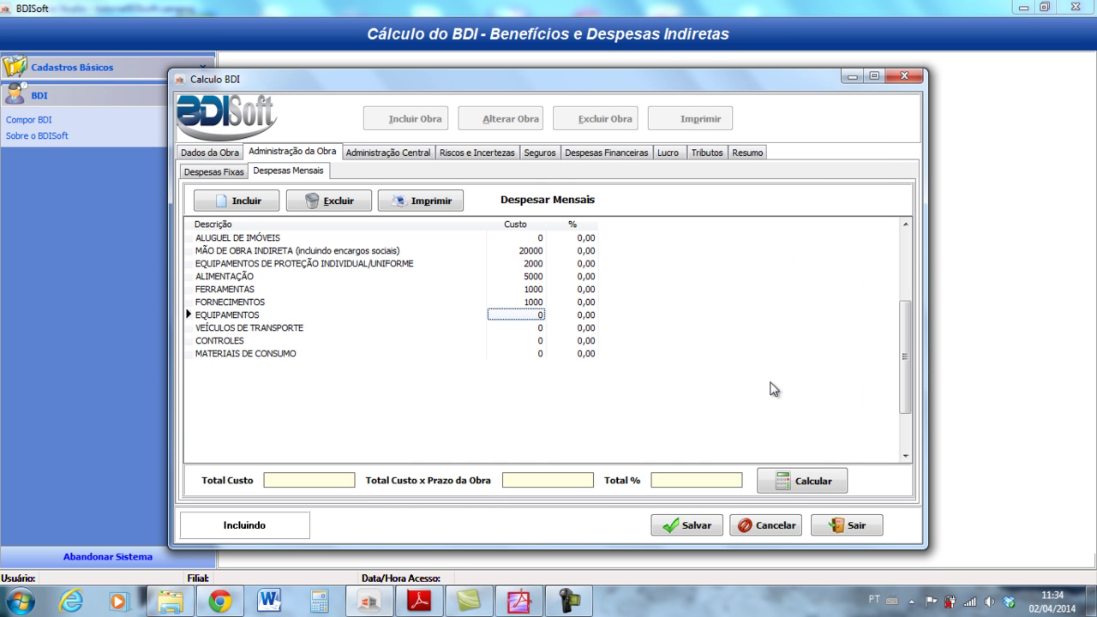
{"action": "type", "text": "5000"}
{"action": "key", "text": "Tab"}
Step: Check the item list of Veículos de Transporte without changing it, and set its monthly cost to 5000
{"action": "left_click", "coordinate": [533, 329]}
{"action": "double_click", "coordinate": [251, 332]}
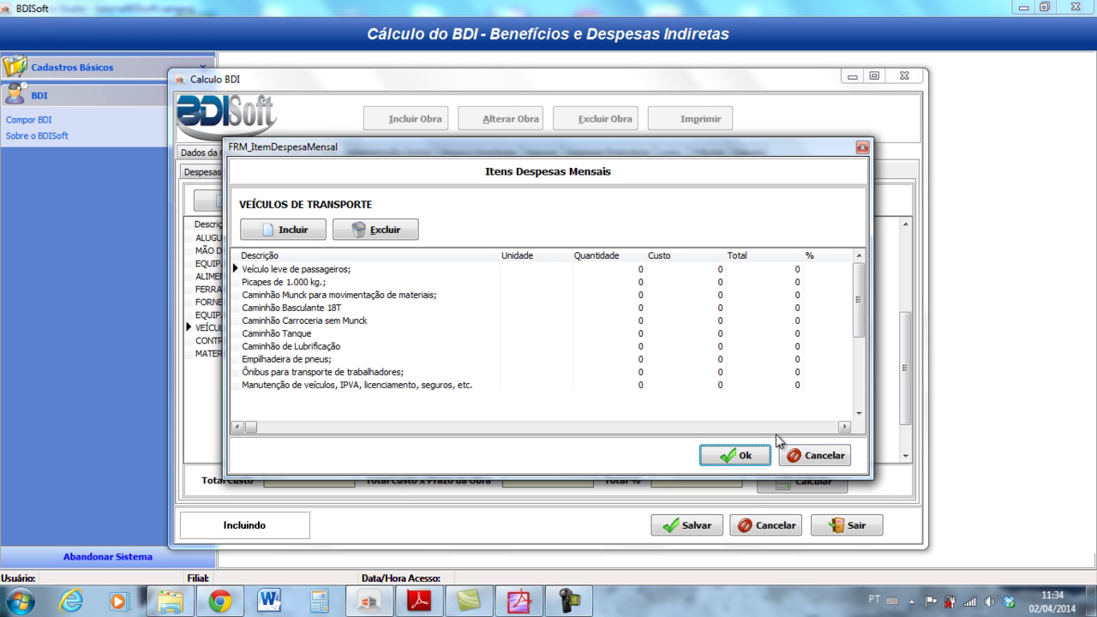
{"action": "left_click", "coordinate": [820, 457]}
{"action": "left_click", "coordinate": [520, 329]}
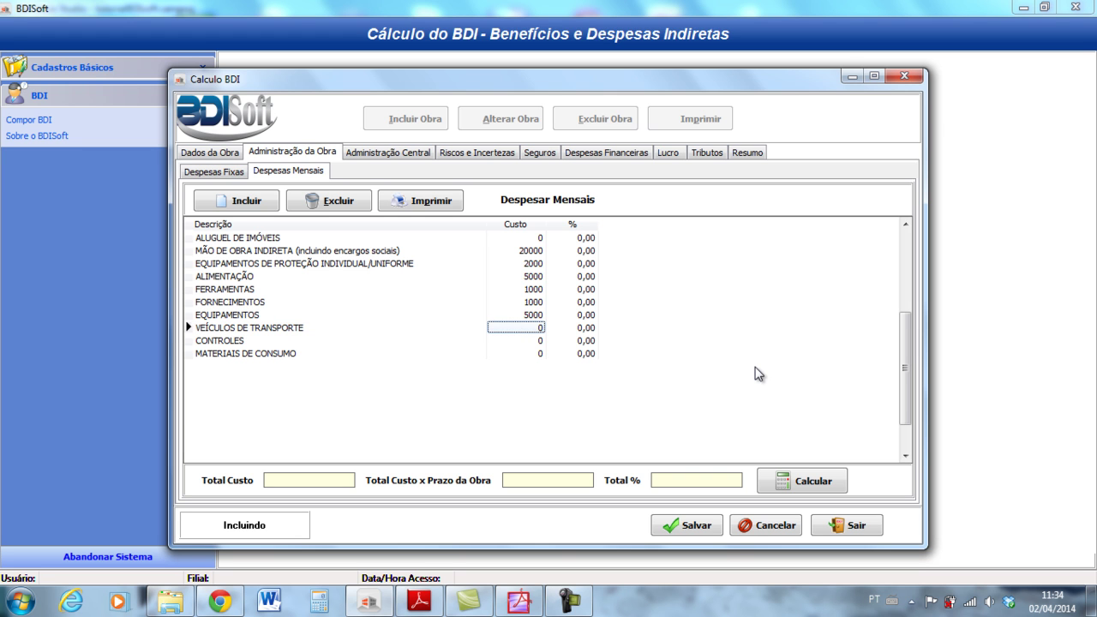
{"action": "type", "text": "5000"}
{"action": "key", "text": "Tab"}
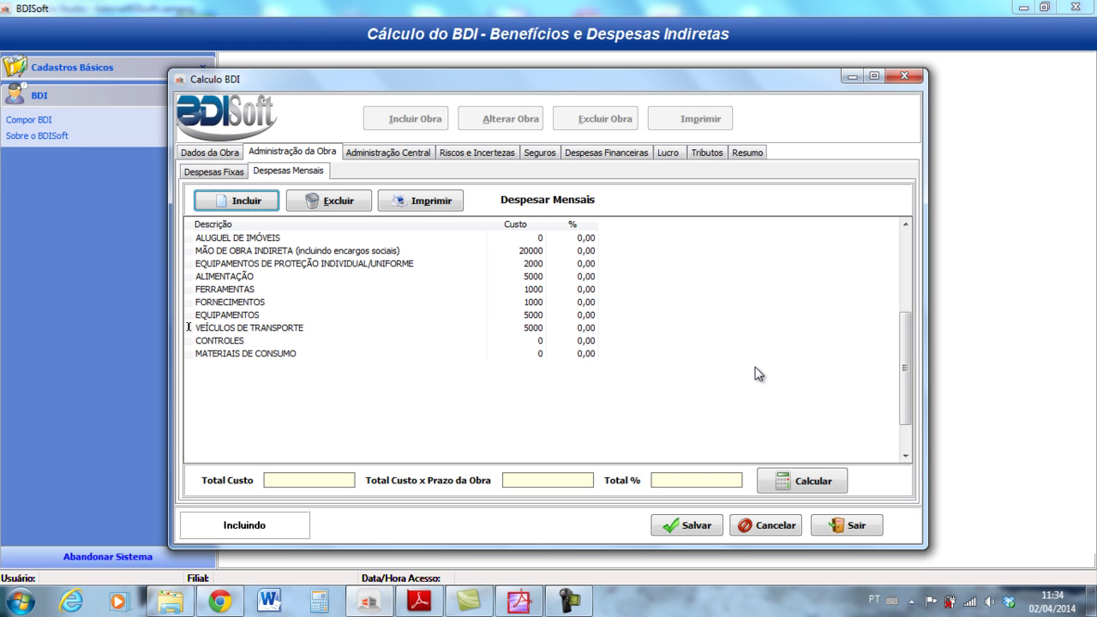
Step: Set the monthly cost of Controles to 1000
{"action": "left_click", "coordinate": [539, 342]}
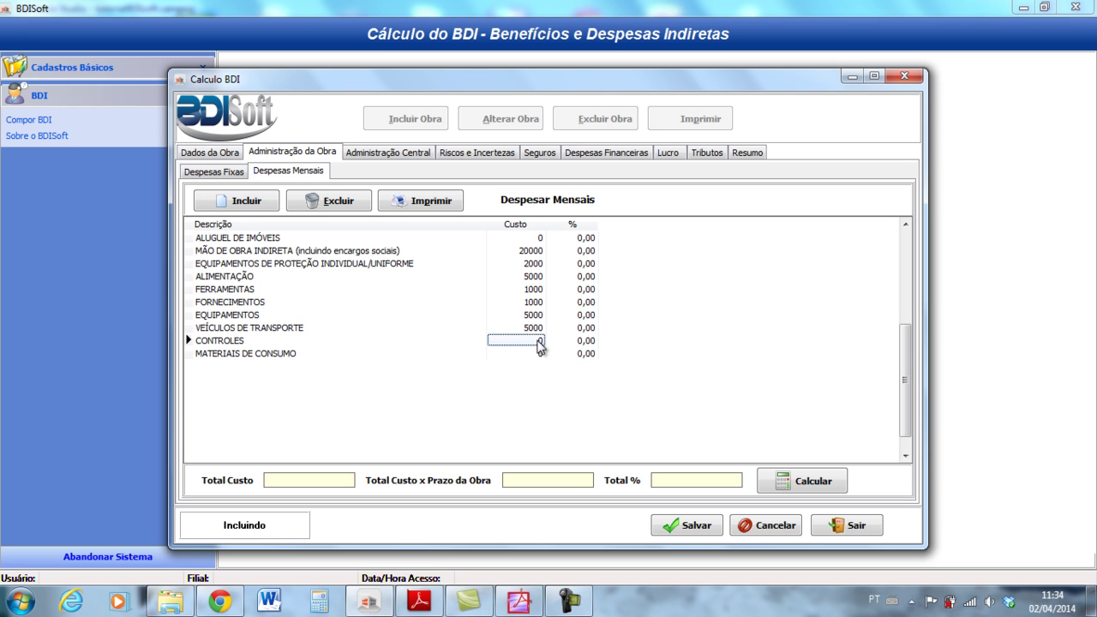
{"action": "type", "text": "1000"}
{"action": "key", "text": "Tab"}
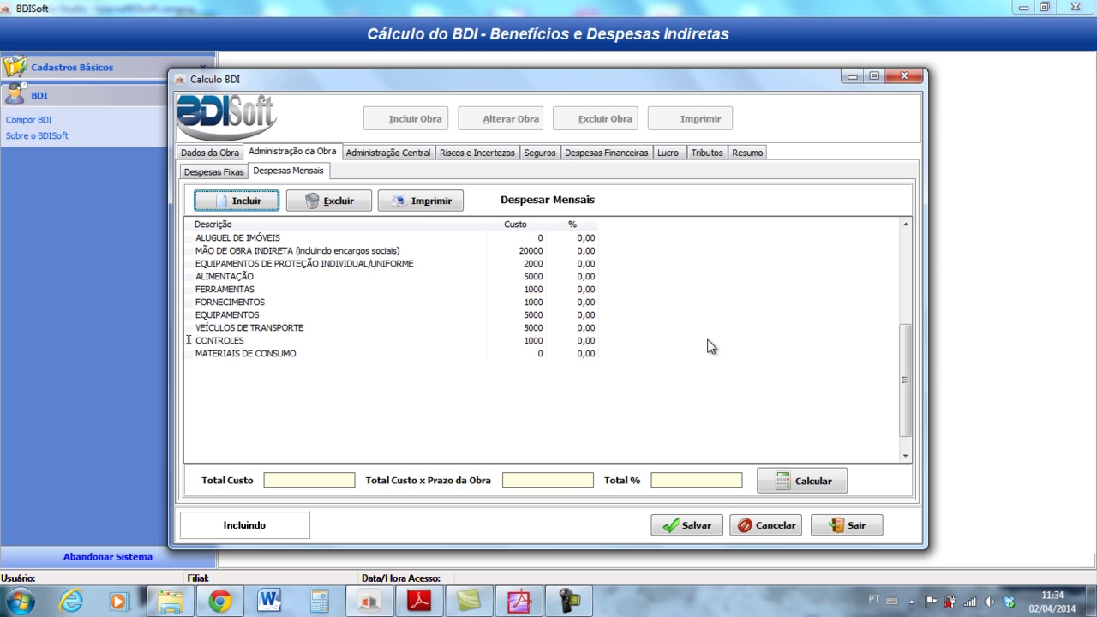
Step: Set the monthly cost of Materiais de Consumo to 1000, and calculate and save the monthly expenses
{"action": "left_click", "coordinate": [526, 353]}
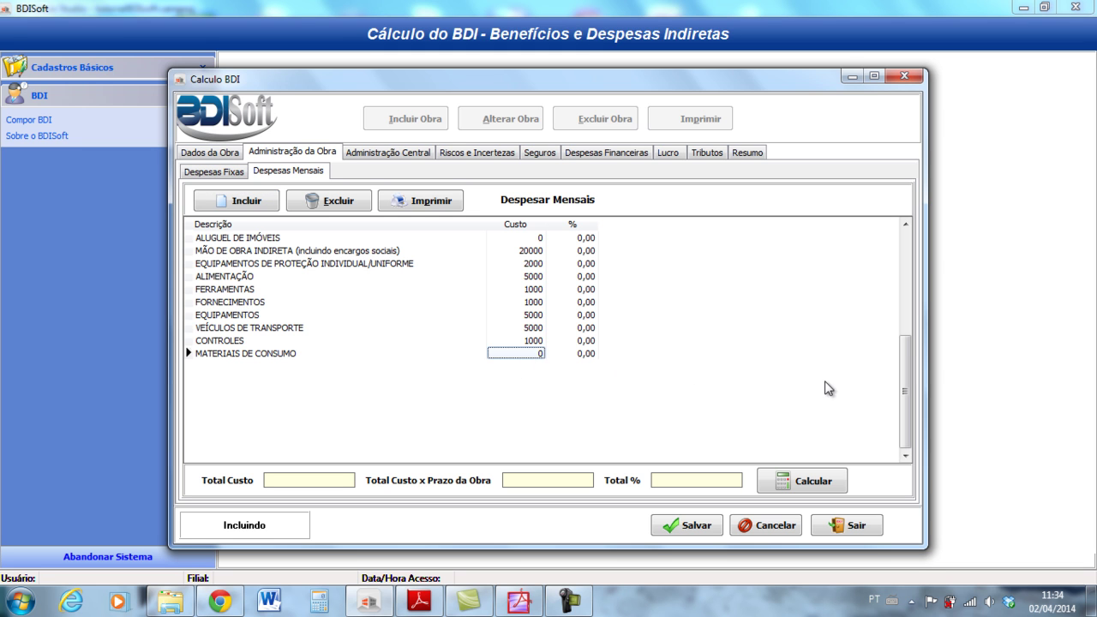
{"action": "type", "text": "1000"}
{"action": "key", "text": "Return"}
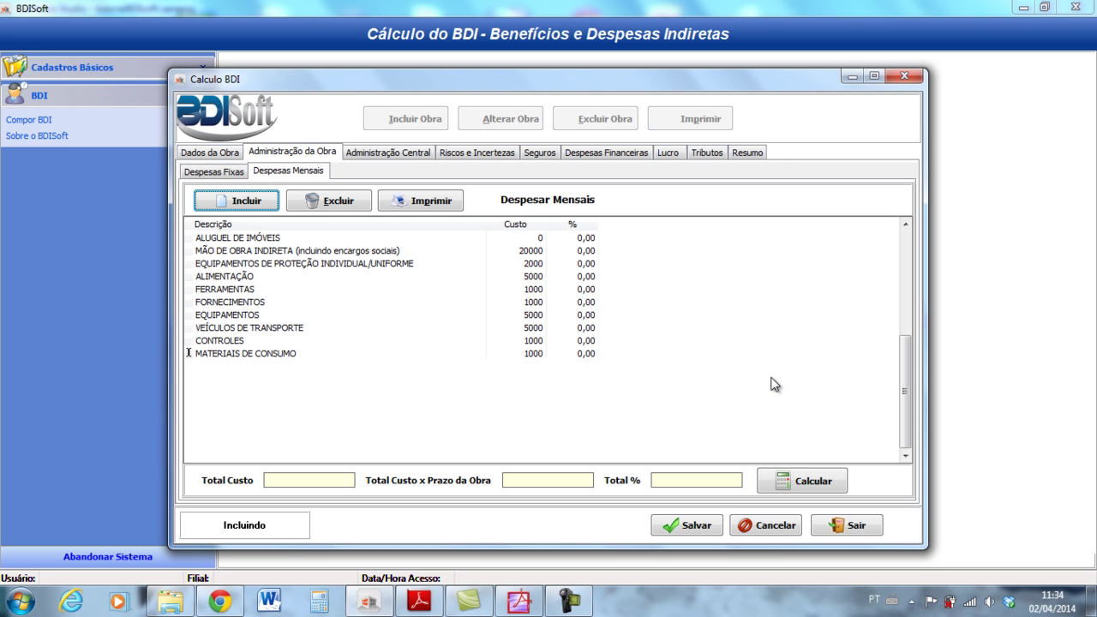
{"action": "left_click", "coordinate": [802, 482]}
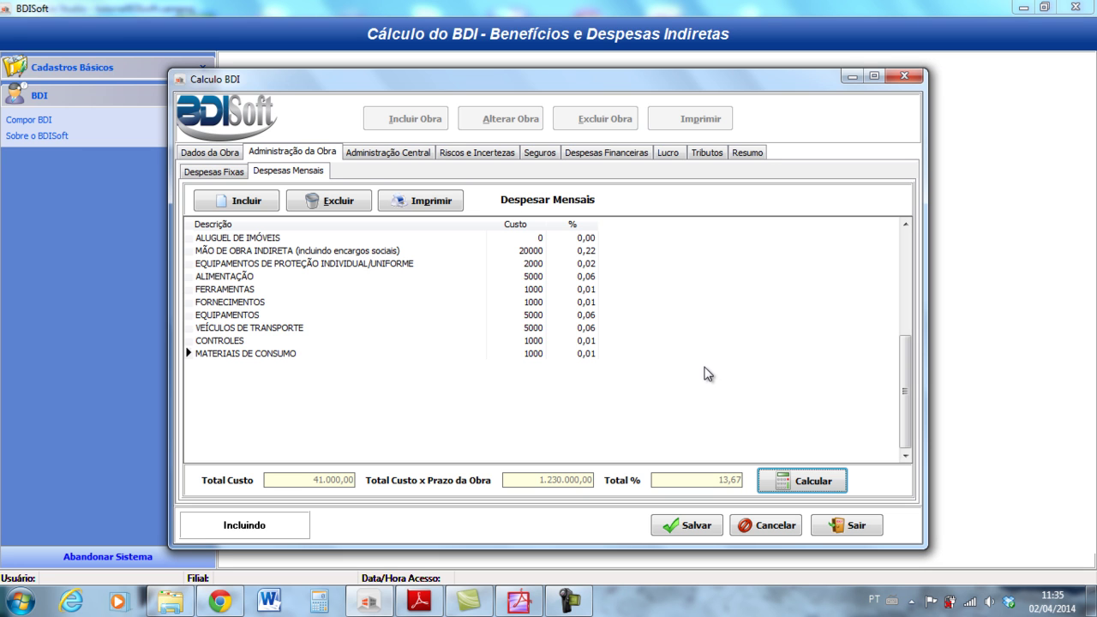
{"action": "left_click", "coordinate": [701, 527]}
Step: Check Administração Central without changing it, and recalculate Riscos e Incertezas and Seguros with their existing values
{"action": "left_click", "coordinate": [401, 154]}
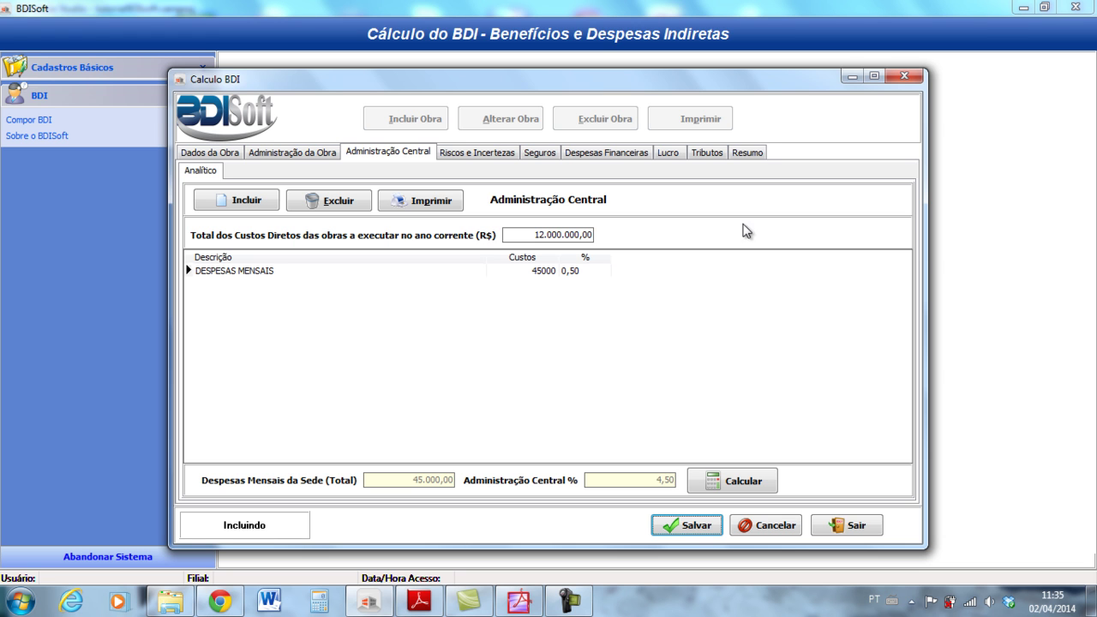
{"action": "left_click", "coordinate": [504, 158]}
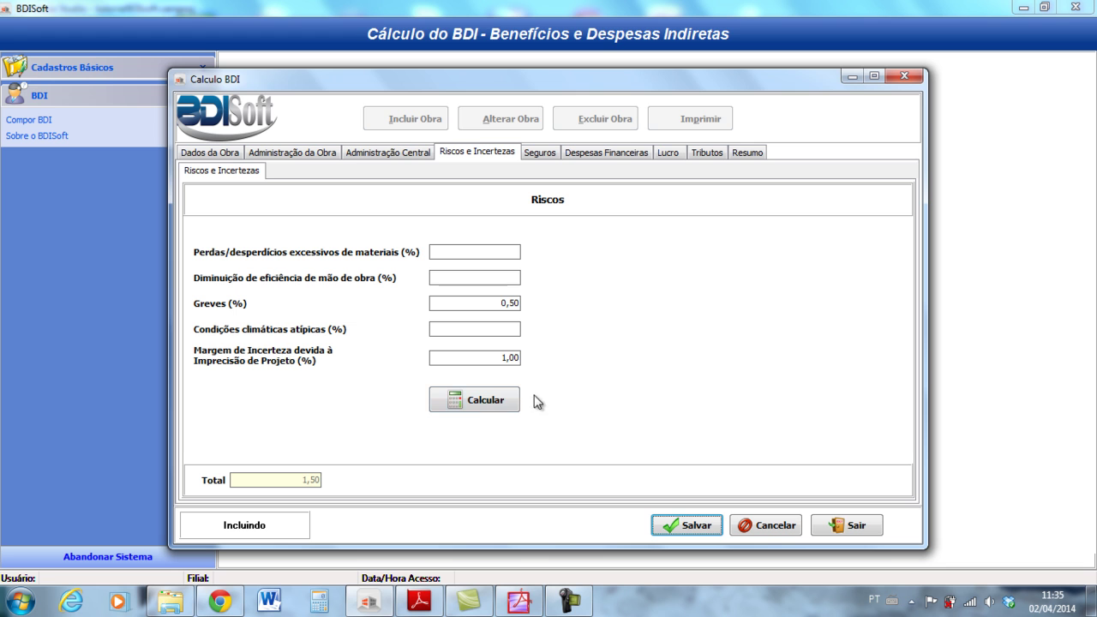
{"action": "left_click", "coordinate": [488, 399]}
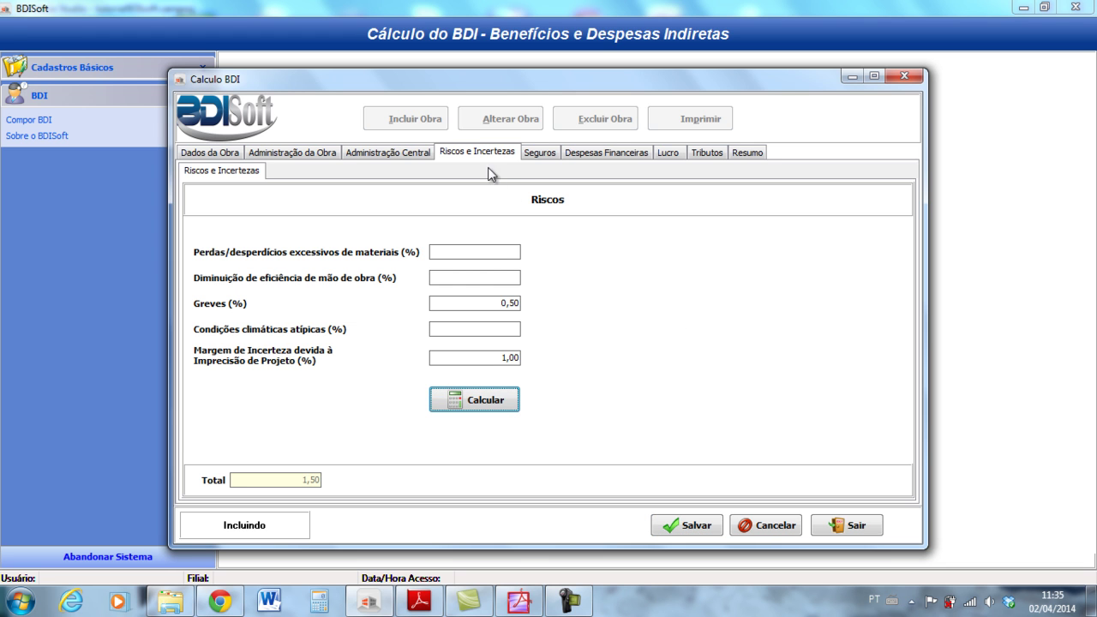
{"action": "left_click", "coordinate": [539, 161]}
{"action": "left_click", "coordinate": [396, 243]}
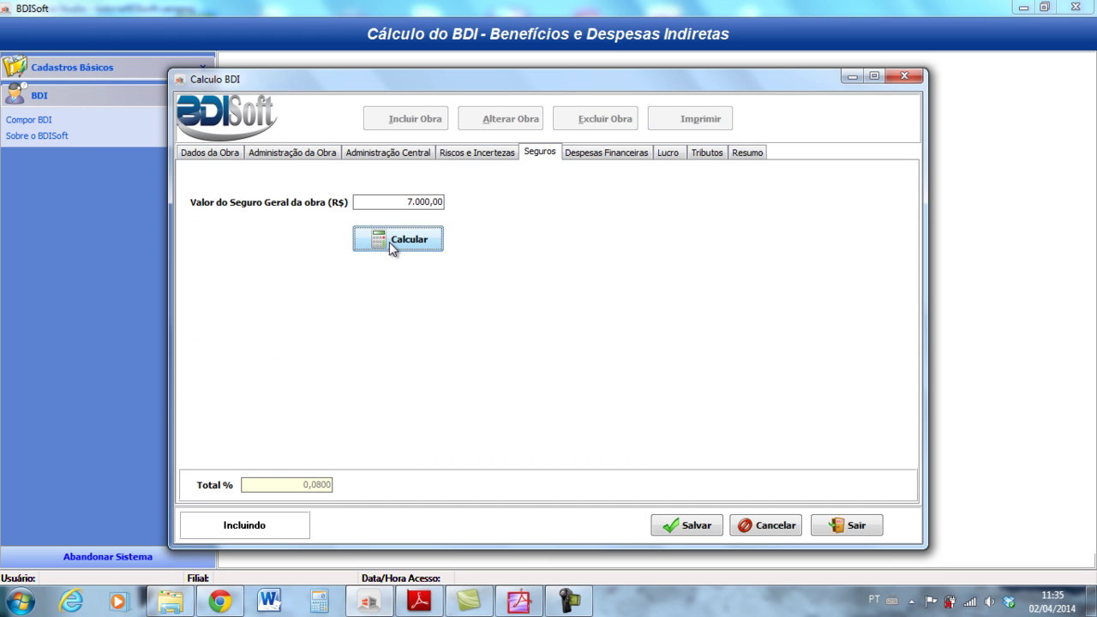
Step: Recalculate Despesas Financeiras and Lucro with their existing values, and save the work after checking its Tributos
{"action": "left_click", "coordinate": [588, 155]}
{"action": "left_click", "coordinate": [428, 344]}
{"action": "left_click", "coordinate": [672, 154]}
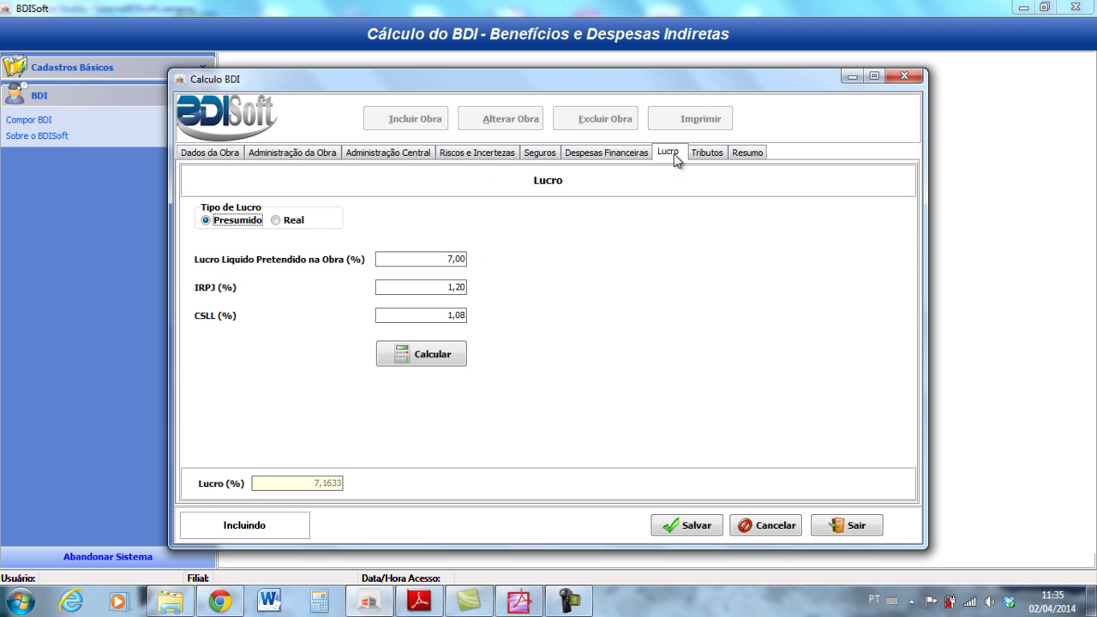
{"action": "left_click", "coordinate": [451, 349]}
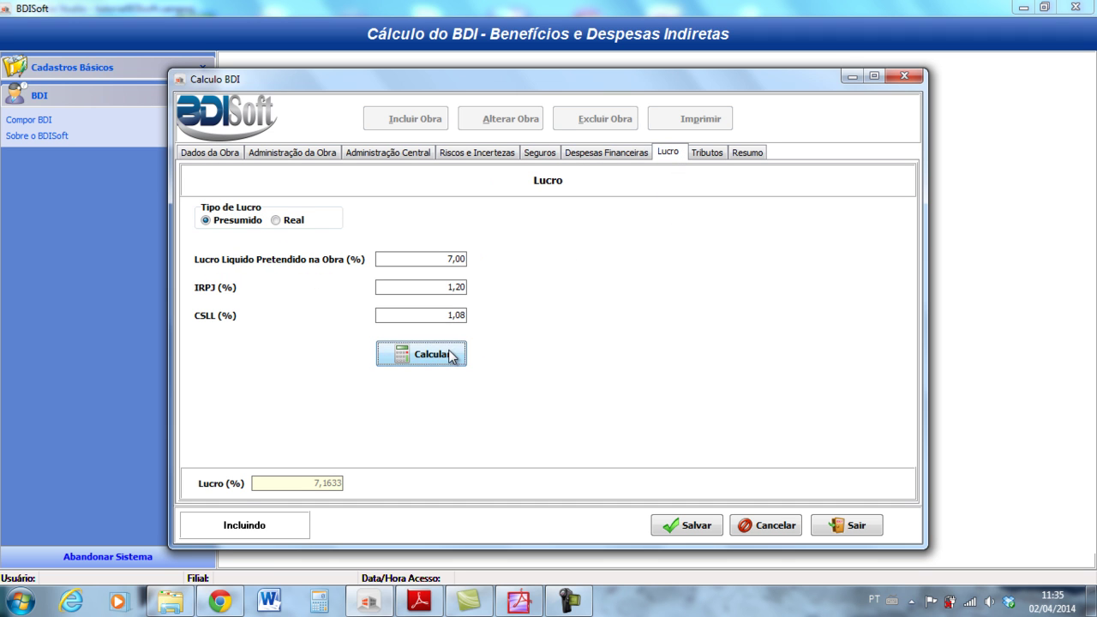
{"action": "left_click", "coordinate": [701, 157]}
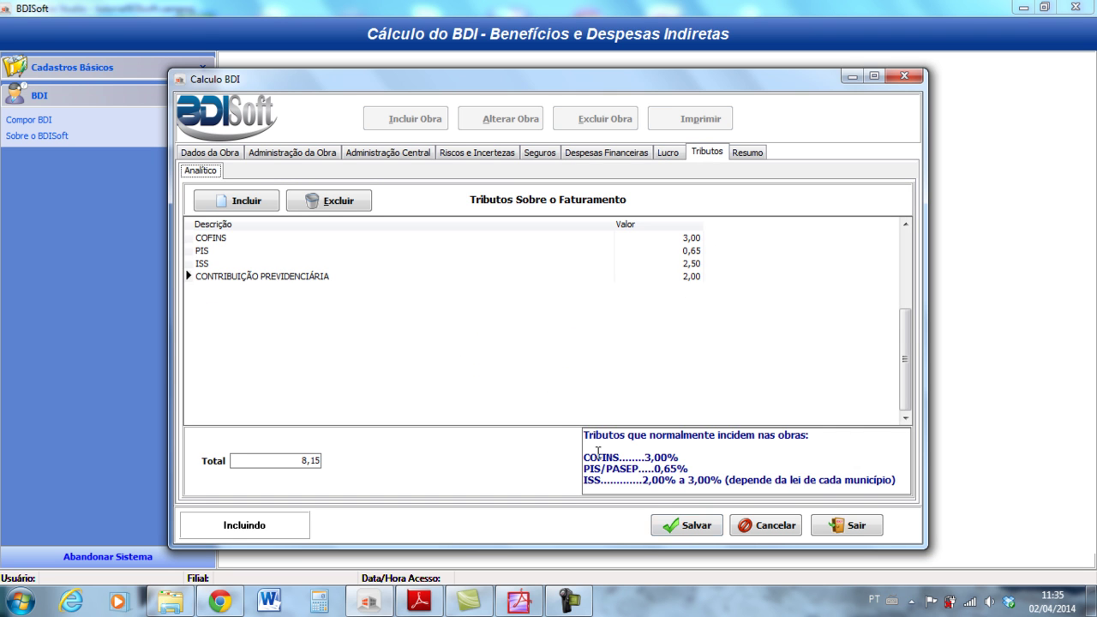
{"action": "left_click", "coordinate": [699, 526]}
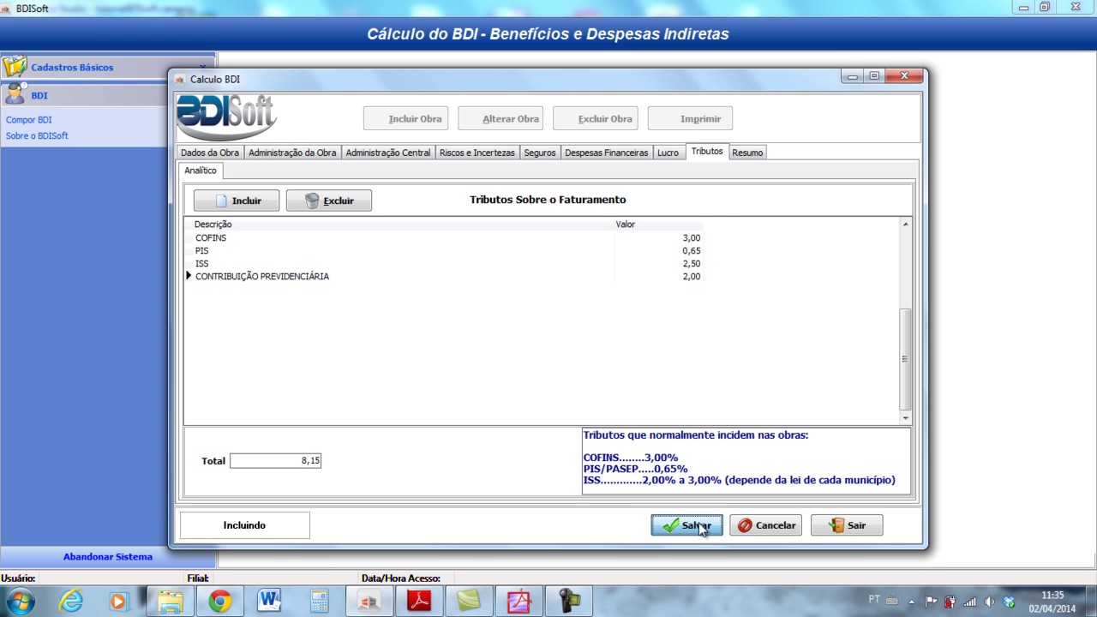
Step: Calculate the work's BDI and global price in the Resumo, save the work and close the BDI calculation
{"action": "left_click", "coordinate": [750, 154]}
{"action": "left_click", "coordinate": [684, 387]}
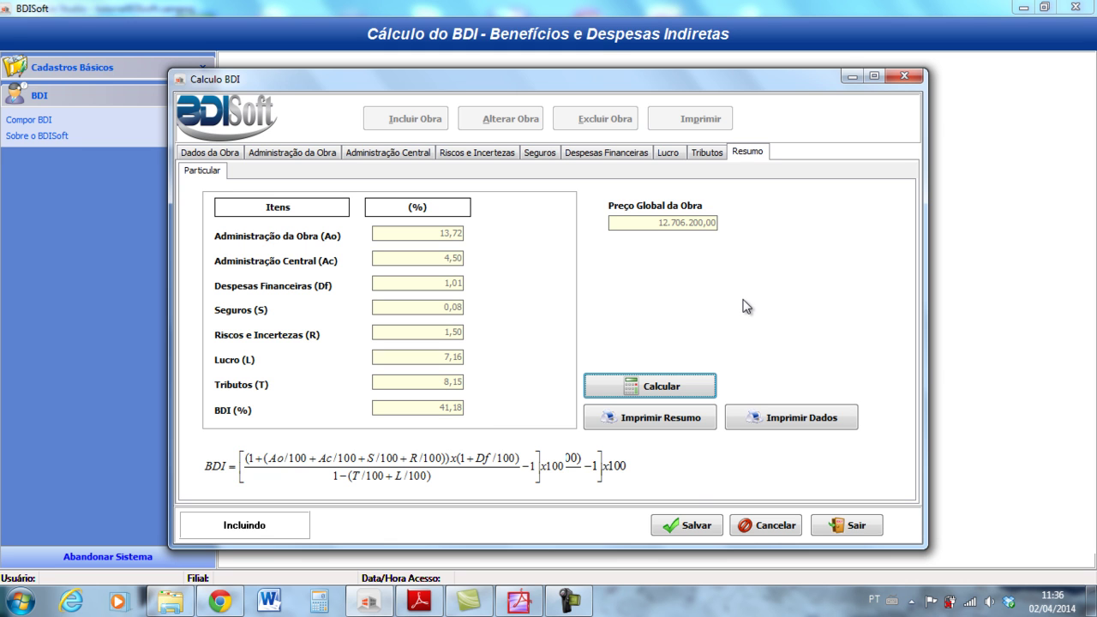
{"action": "left_click", "coordinate": [700, 525]}
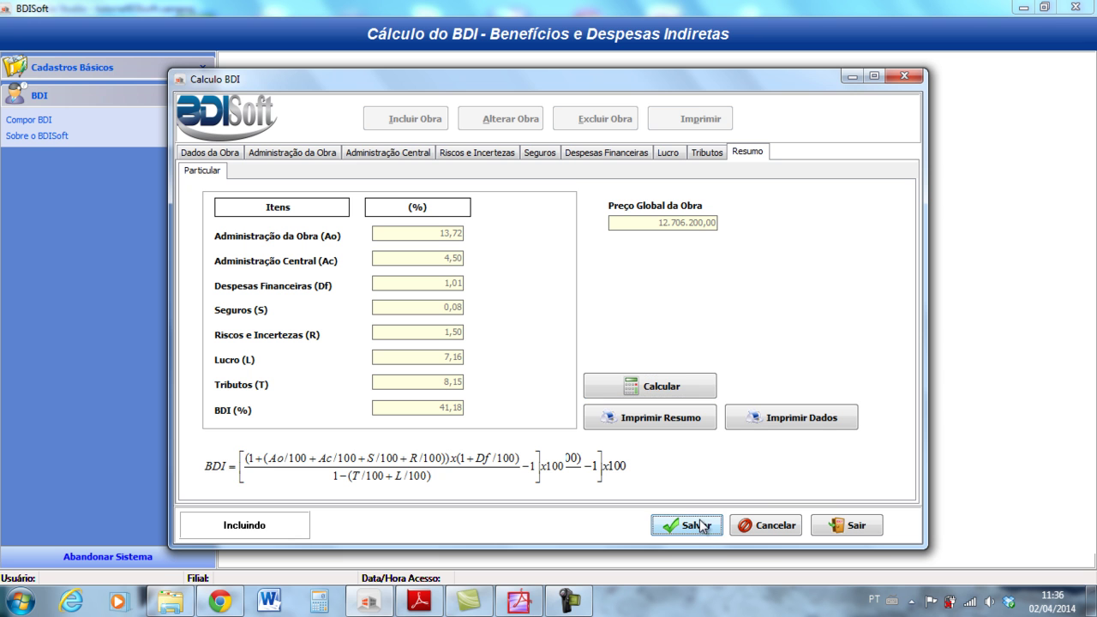
{"action": "left_click", "coordinate": [851, 527]}
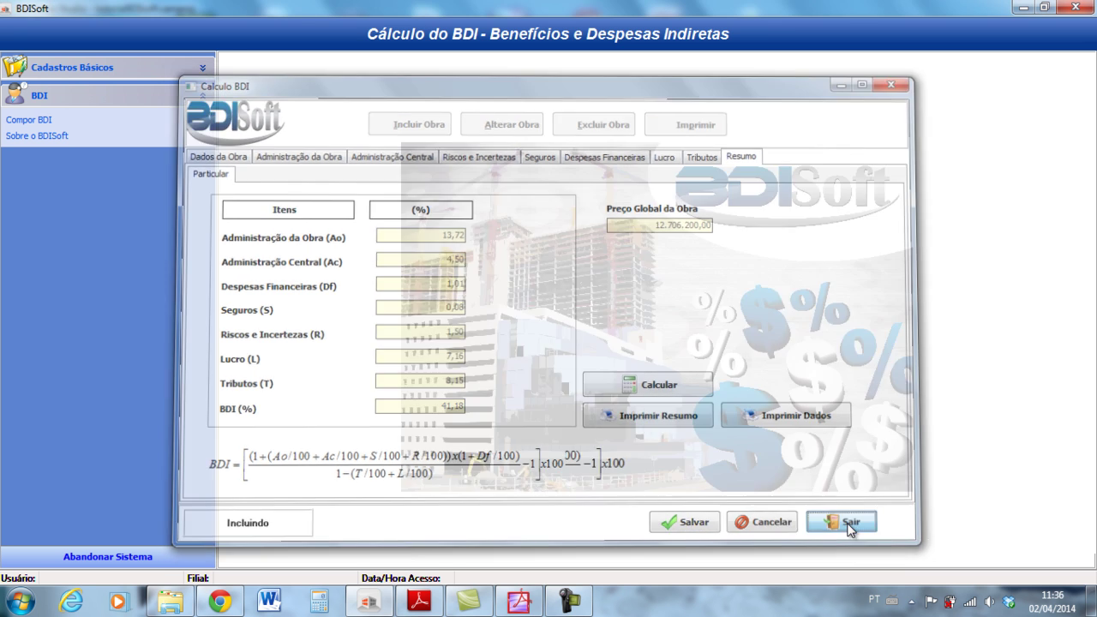